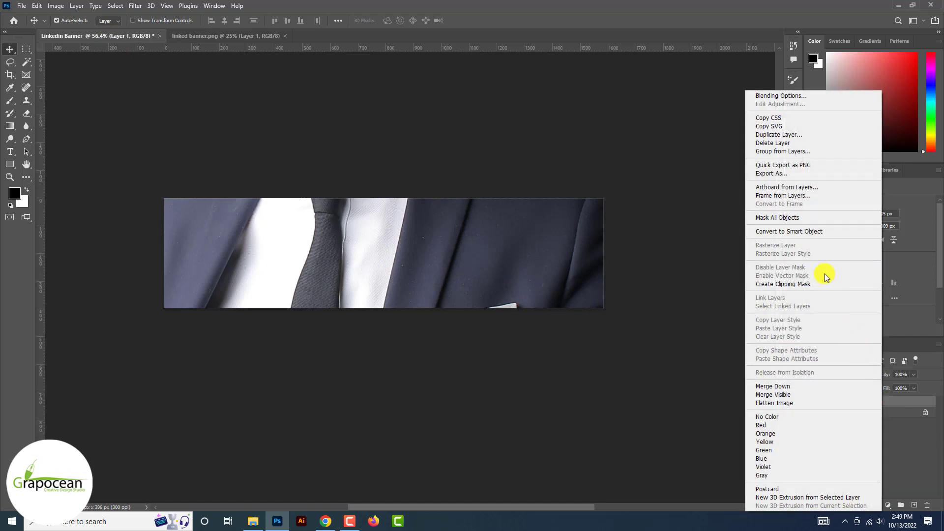
Convert the businessman layer to a smart object, then shrink and move him right of centre
{"action": "left_click", "coordinate": [806, 227]}
{"action": "key", "text": "ctrl+t"}
{"action": "key", "text": "ctrl+minus"}
{"action": "key", "text": "ctrl+minus"}
{"action": "key", "text": "ctrl+minus"}
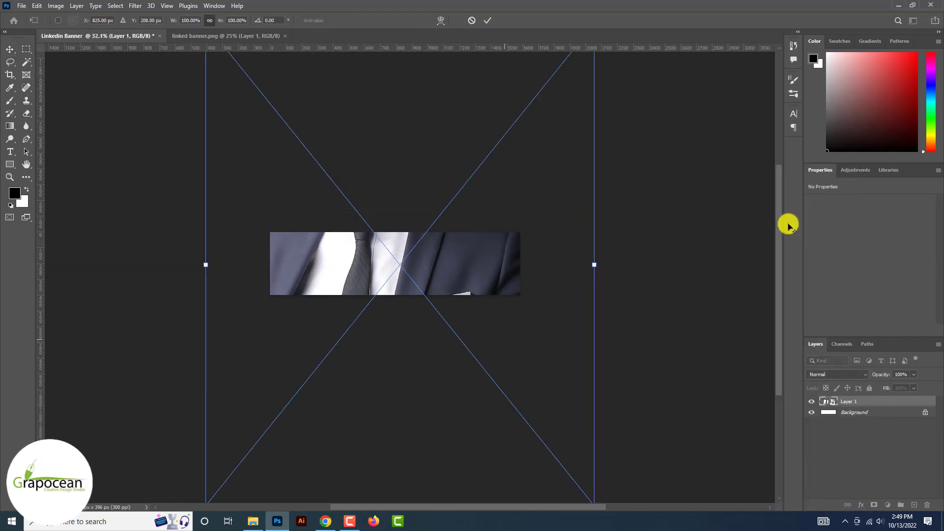
{"action": "left_click_drag", "start_coordinate": [514, 131], "coordinate": [440, 254]}
{"action": "scroll", "coordinate": [439, 255], "scroll_direction": "up", "scroll_amount": 10}
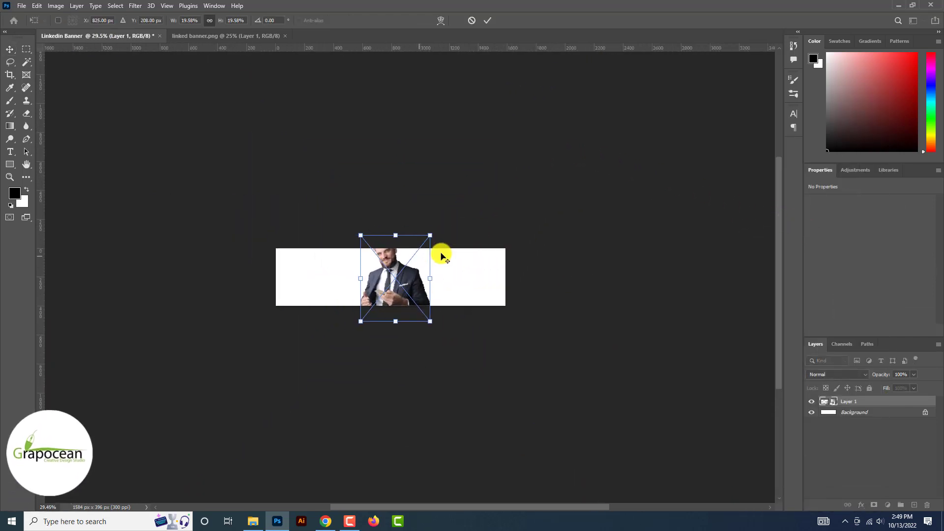
{"action": "left_click_drag", "start_coordinate": [438, 221], "coordinate": [421, 245]}
{"action": "left_click_drag", "start_coordinate": [376, 315], "coordinate": [437, 319]}
{"action": "left_click_drag", "start_coordinate": [481, 349], "coordinate": [508, 383]}
{"action": "mouse_move", "coordinate": [429, 305]}
{"action": "left_mouse_down"}
{"action": "mouse_move", "coordinate": [429, 339]}
{"action": "mouse_move", "coordinate": [431, 319]}
{"action": "left_mouse_up"}
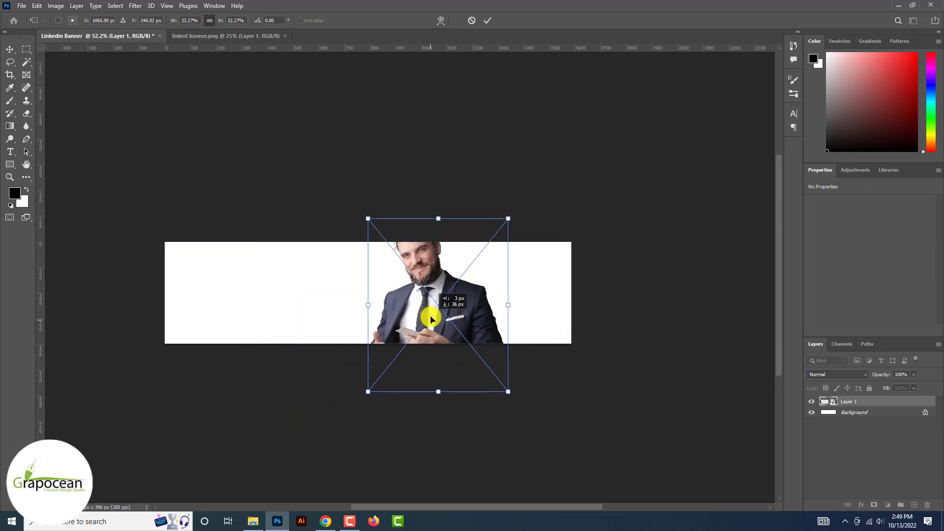
{"action": "left_click_drag", "start_coordinate": [510, 219], "coordinate": [491, 236]}
{"action": "left_click", "coordinate": [487, 20]}
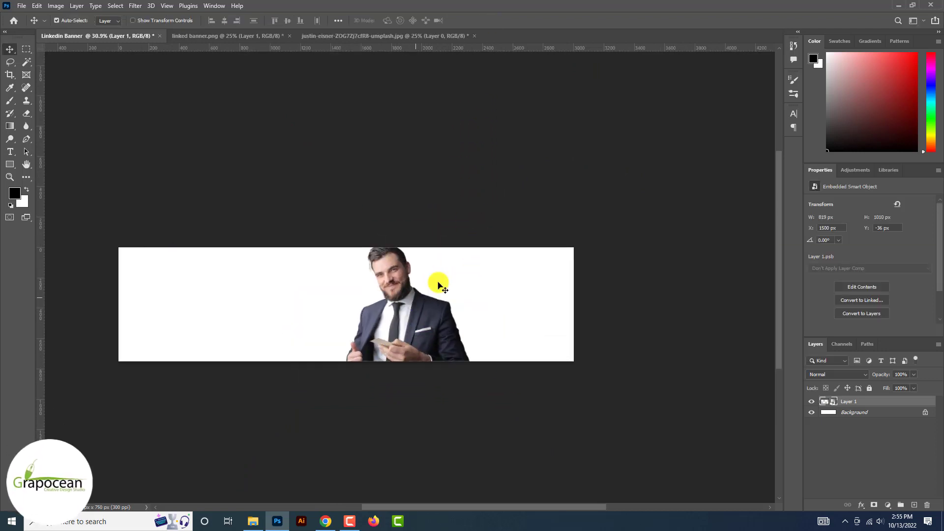
{"action": "scroll", "coordinate": [437, 281], "scroll_direction": "up", "scroll_amount": 5}
{"action": "scroll", "coordinate": [437, 281], "scroll_direction": "down", "scroll_amount": 5}
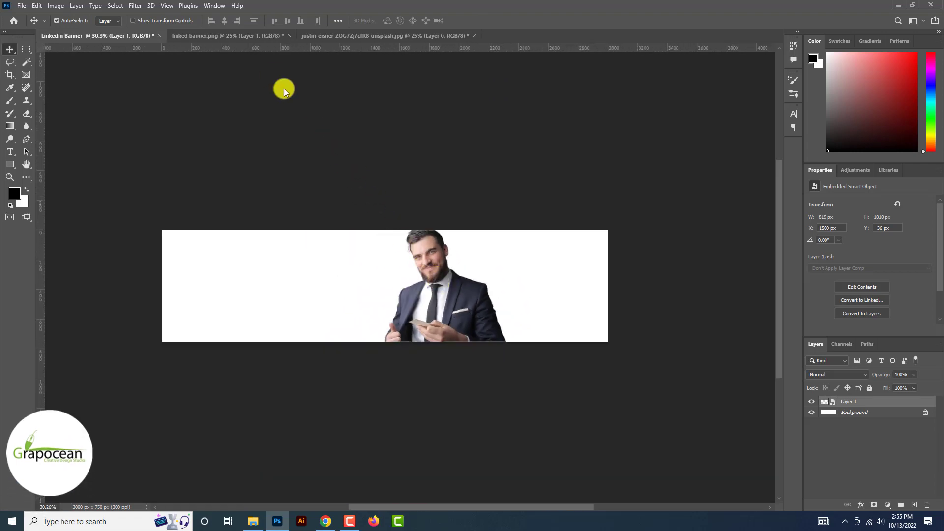
Drag the city skyline photo below the businessman and scale it to about 59% to fill the banner
{"action": "left_click", "coordinate": [293, 37]}
{"action": "left_click", "coordinate": [304, 37]}
{"action": "left_click_drag", "start_coordinate": [381, 54], "coordinate": [437, 315]}
{"action": "left_click_drag", "start_coordinate": [879, 402], "coordinate": [878, 420]}
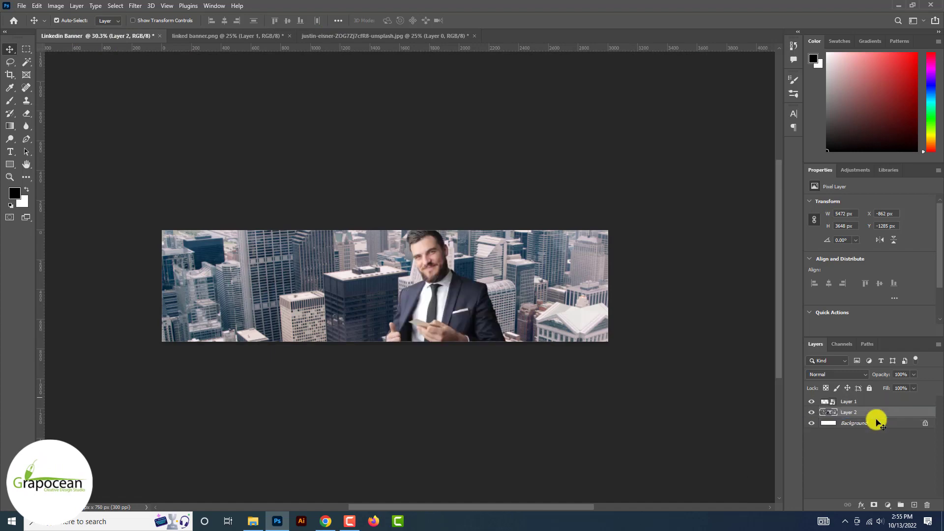
{"action": "key", "text": "ctrl+t"}
{"action": "scroll", "coordinate": [762, 442], "scroll_direction": "down", "scroll_amount": 3}
{"action": "left_click_drag", "start_coordinate": [697, 462], "coordinate": [559, 393]}
{"action": "left_click_drag", "start_coordinate": [489, 365], "coordinate": [458, 377]}
{"action": "left_click_drag", "start_coordinate": [572, 411], "coordinate": [579, 416]}
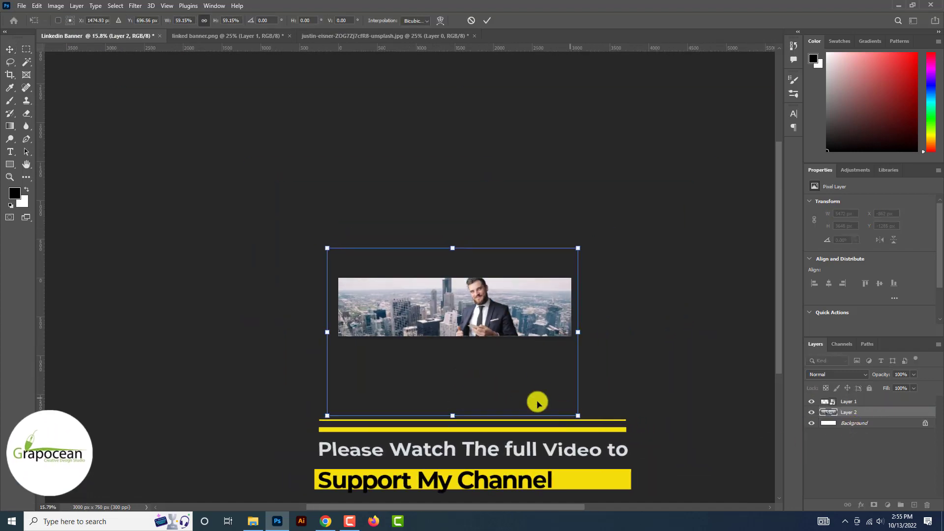
{"action": "left_click_drag", "start_coordinate": [528, 397], "coordinate": [529, 400]}
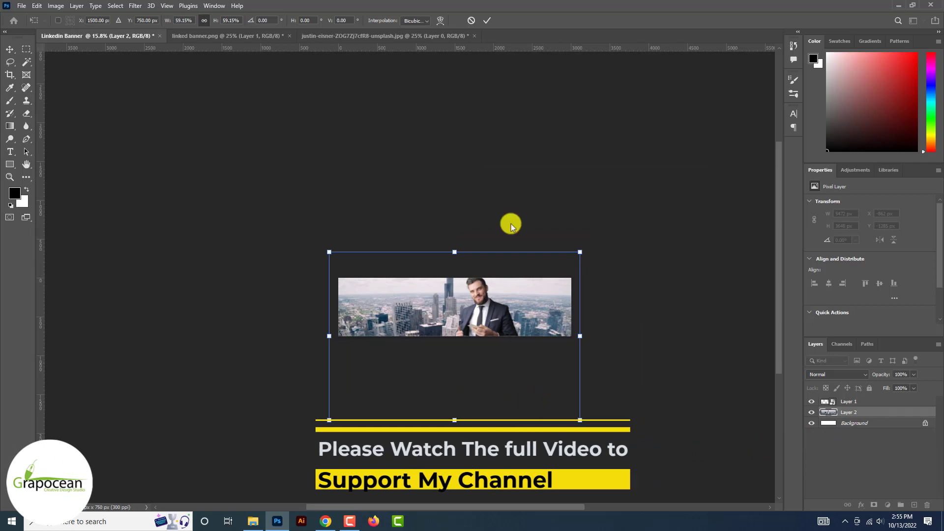
{"action": "left_click", "coordinate": [487, 20]}
{"action": "key", "text": "ctrl+0"}
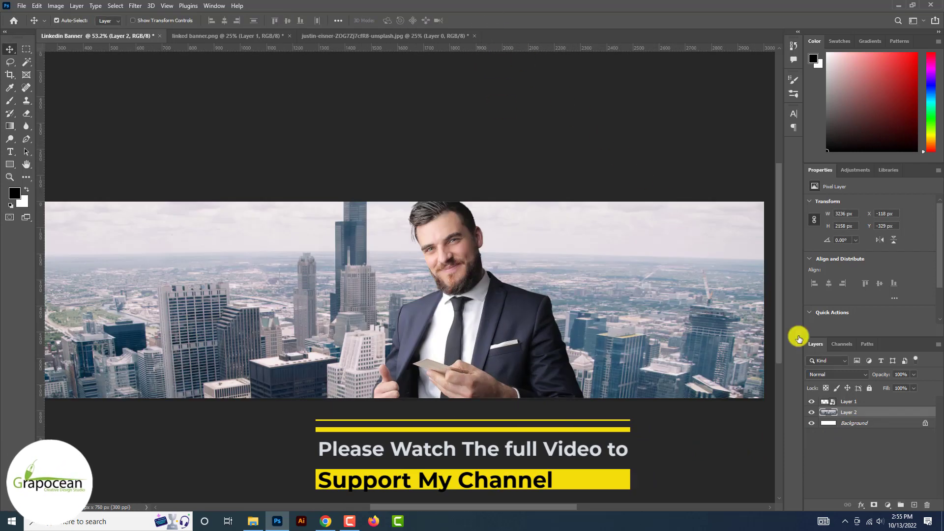
Add an Exposure adjustment layer with gamma correction raised to 1.32
{"action": "left_click", "coordinate": [866, 402]}
{"action": "left_click", "coordinate": [887, 505]}
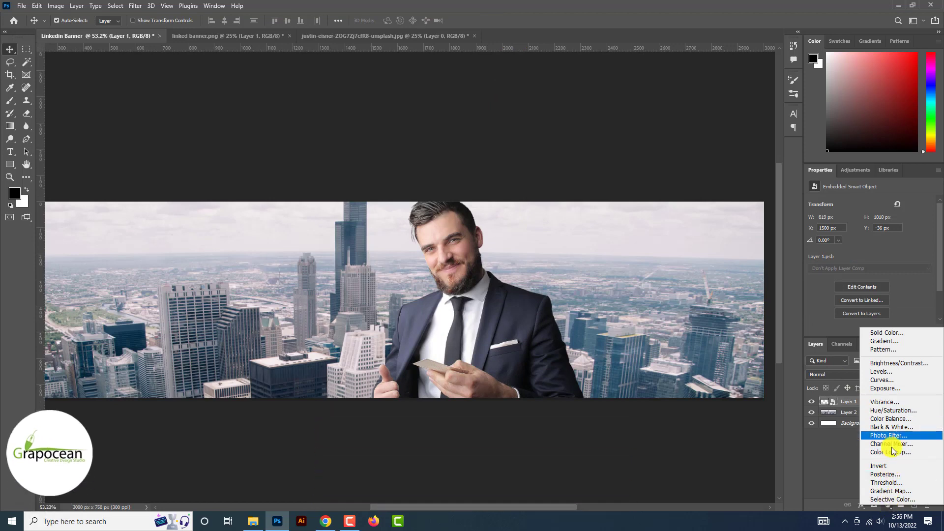
{"action": "left_click", "coordinate": [893, 389]}
{"action": "left_click_drag", "start_coordinate": [870, 266], "coordinate": [872, 230]}
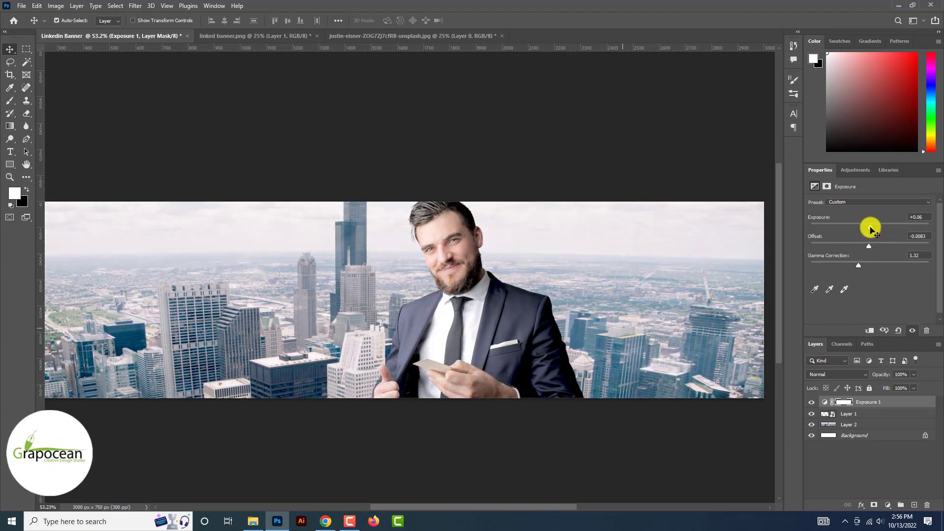
Add a Black & White adjustment clipped to the businessman layer
{"action": "left_click", "coordinate": [857, 413]}
{"action": "left_click", "coordinate": [887, 505]}
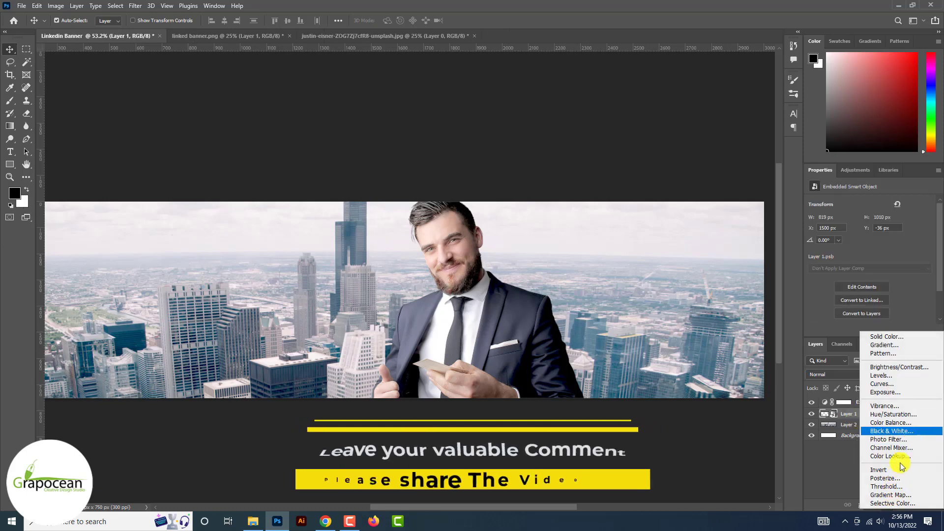
{"action": "left_click", "coordinate": [892, 430]}
{"action": "right_click", "coordinate": [880, 417]}
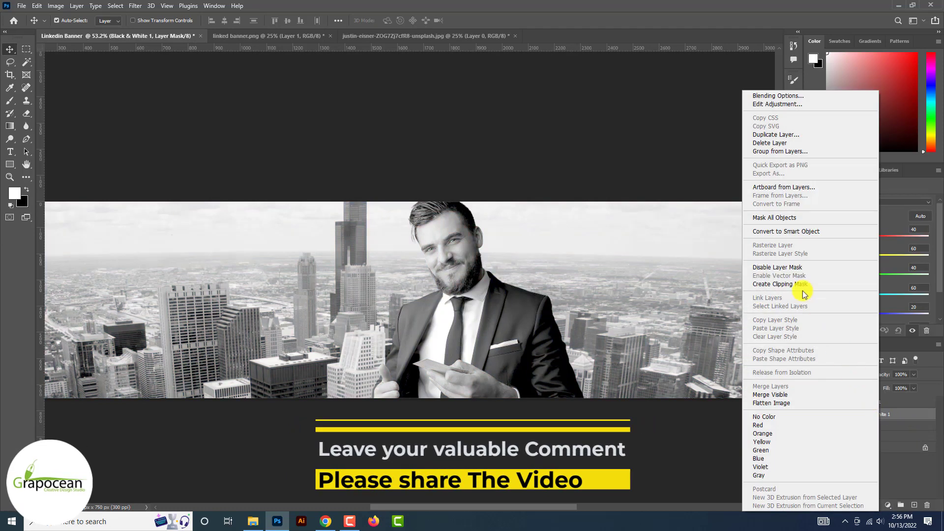
{"action": "left_click", "coordinate": [804, 289]}
{"action": "scroll", "coordinate": [448, 258], "scroll_direction": "up", "scroll_amount": 3}
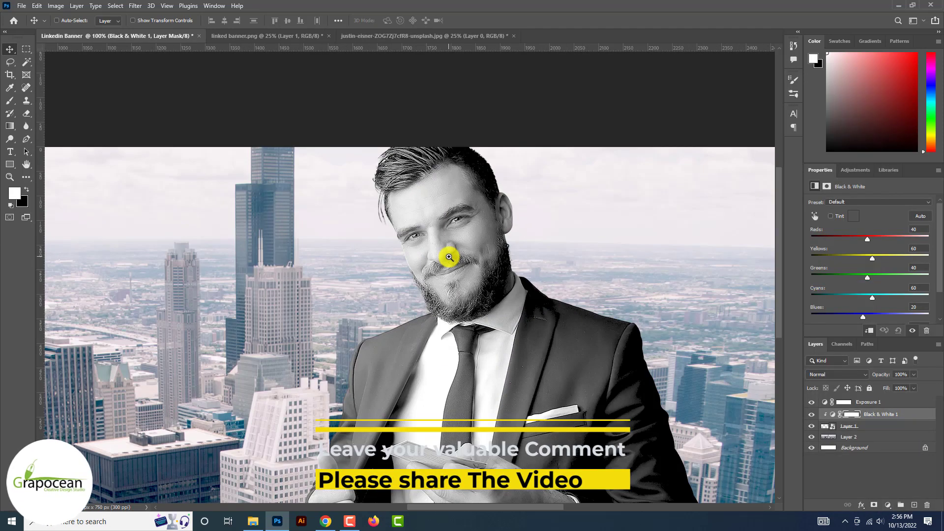
{"action": "scroll", "coordinate": [457, 293], "scroll_direction": "down", "scroll_amount": 3}
{"action": "scroll", "coordinate": [457, 293], "scroll_direction": "down", "scroll_amount": 4}
{"action": "scroll", "coordinate": [474, 368], "scroll_direction": "up", "scroll_amount": 4}
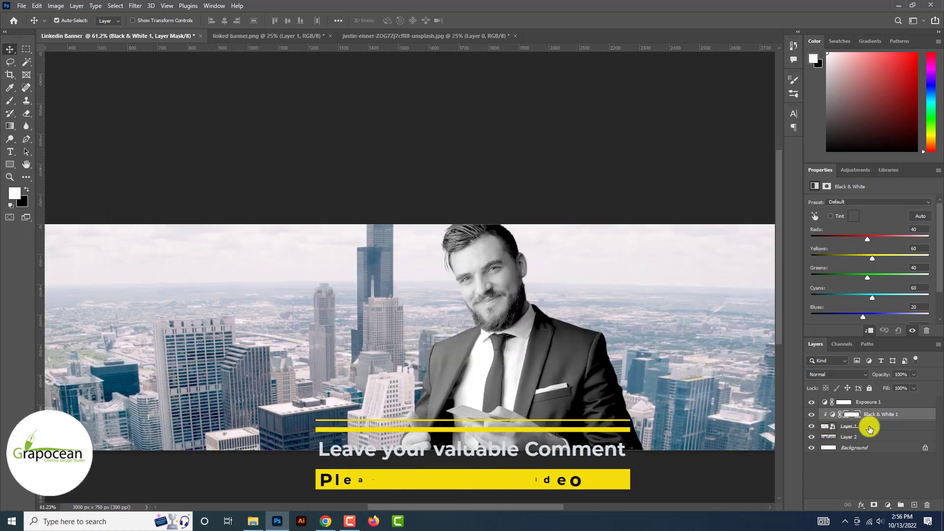
Add a Brightness/Contrast adjustment layer above the Black & White layer
{"action": "left_click", "coordinate": [868, 427]}
{"action": "left_click", "coordinate": [883, 414]}
{"action": "left_click", "coordinate": [890, 500]}
{"action": "left_click", "coordinate": [895, 364]}
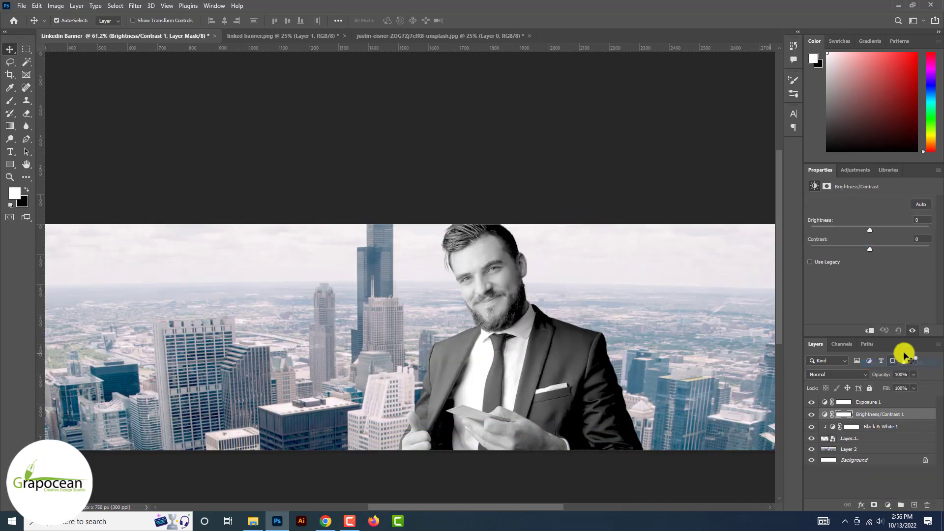
Raise contrast, lower brightness, and clip Brightness/Contrast 1 to the businessman
{"action": "left_click_drag", "start_coordinate": [870, 249], "coordinate": [913, 252]}
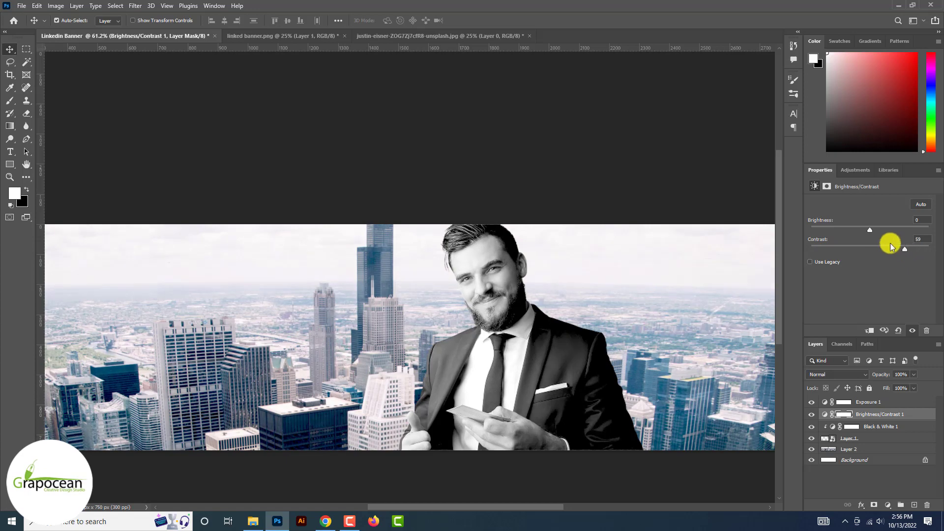
{"action": "left_click_drag", "start_coordinate": [869, 230], "coordinate": [844, 231]}
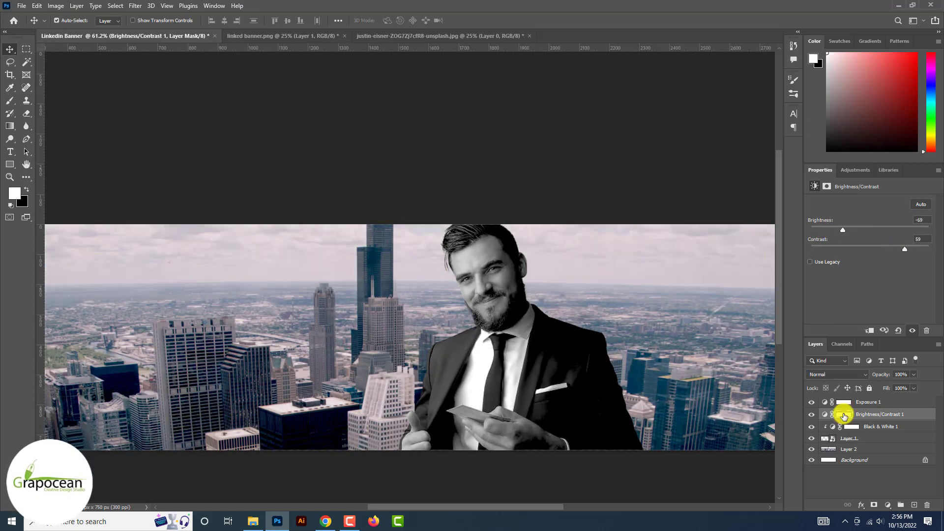
{"action": "left_click", "coordinate": [844, 415]}
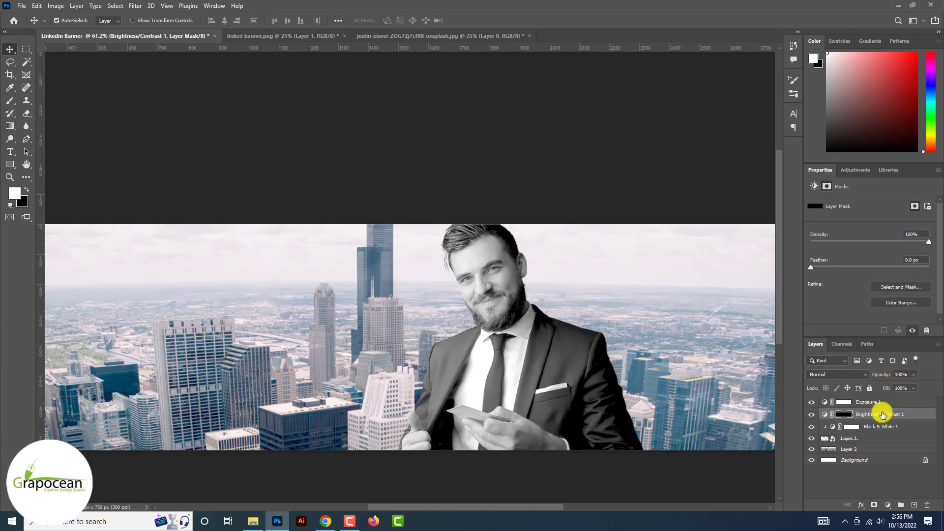
{"action": "right_click", "coordinate": [890, 411]}
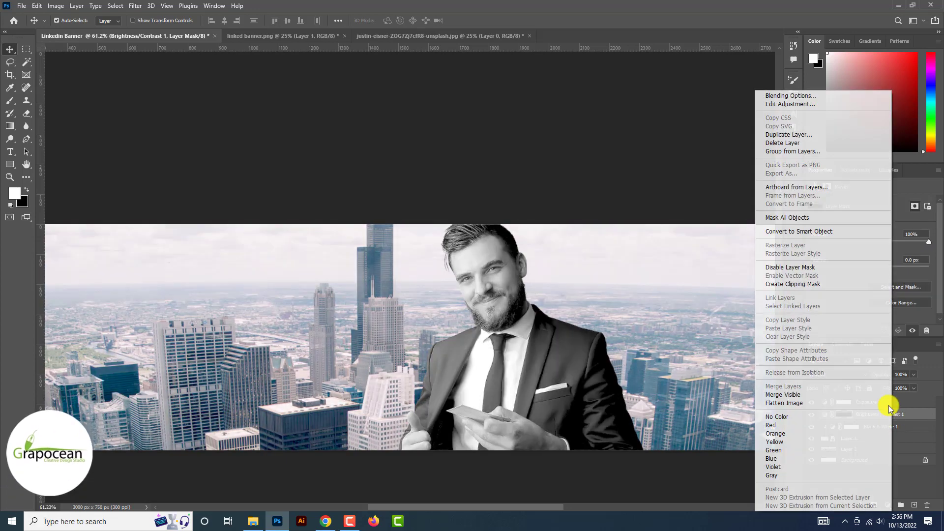
{"action": "left_click", "coordinate": [810, 284]}
Zoom in on the face and set the Brush to 56% opacity and 51% flow
{"action": "left_click", "coordinate": [514, 267], "text": "ctrl"}
{"action": "left_click", "coordinate": [503, 278], "text": "ctrl"}
{"action": "left_click", "coordinate": [497, 284], "text": "ctrl"}
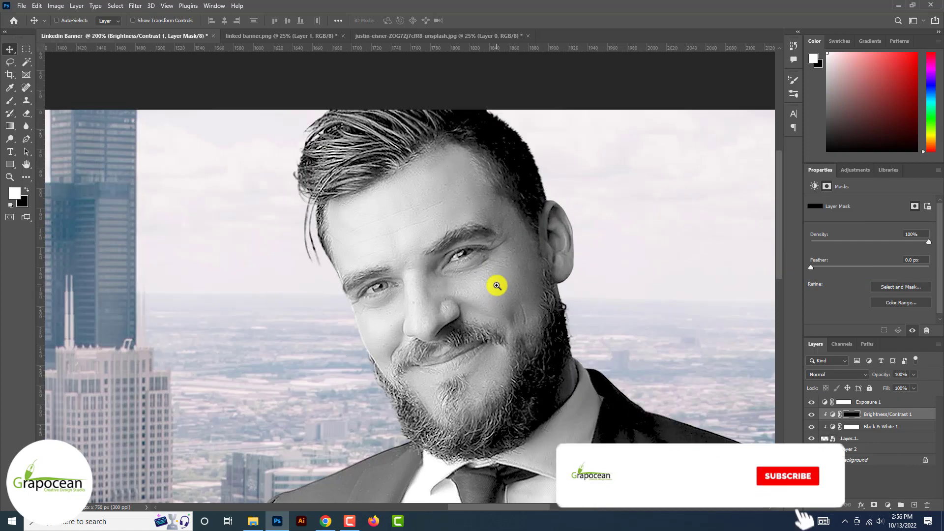
{"action": "left_click", "coordinate": [497, 284], "text": "ctrl"}
{"action": "left_click", "coordinate": [9, 101]}
{"action": "left_click", "coordinate": [40, 102]}
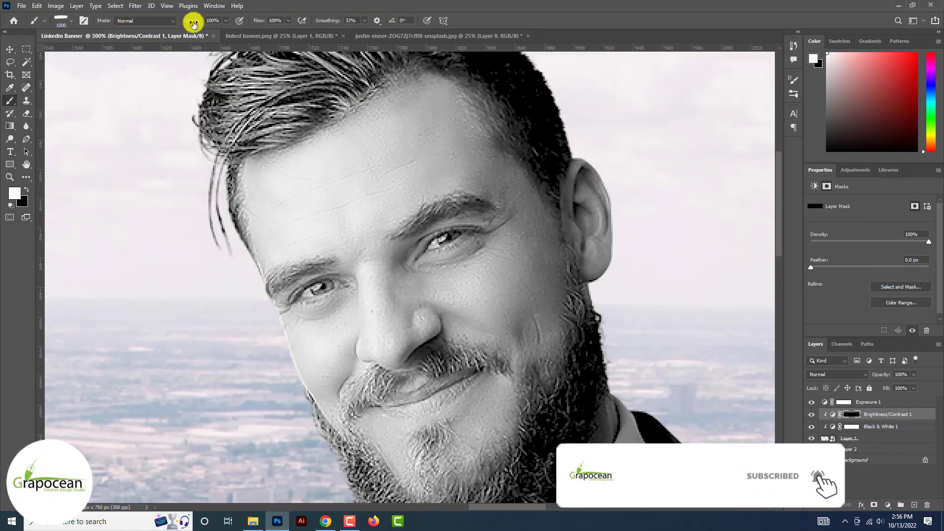
{"action": "left_click_drag", "start_coordinate": [194, 23], "coordinate": [173, 23]}
{"action": "left_click_drag", "start_coordinate": [260, 21], "coordinate": [237, 21]}
Paint the adjustment mask over the face with a size-60 soft round brush, swapping mask colours
{"action": "left_click", "coordinate": [509, 194]}
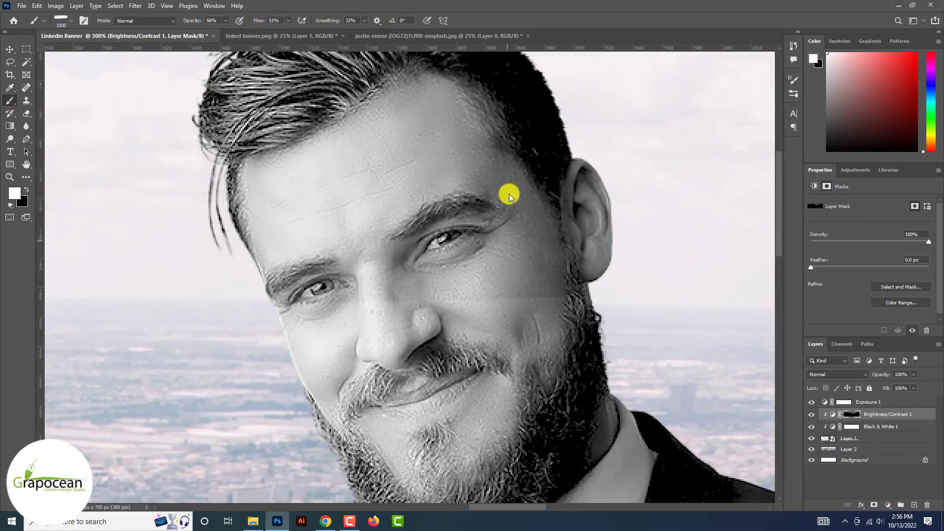
{"action": "left_click", "coordinate": [508, 194]}
{"action": "key", "text": "["}
{"action": "key", "text": "["}
{"action": "key", "text": "["}
{"action": "key", "text": "["}
{"action": "key", "text": "["}
{"action": "key", "text": "["}
{"action": "key", "text": "["}
{"action": "key", "text": "["}
{"action": "key", "text": "["}
{"action": "key", "text": "["}
{"action": "key", "text": "["}
{"action": "key", "text": "["}
{"action": "key", "text": "["}
{"action": "key", "text": "["}
{"action": "key", "text": "["}
{"action": "key", "text": "["}
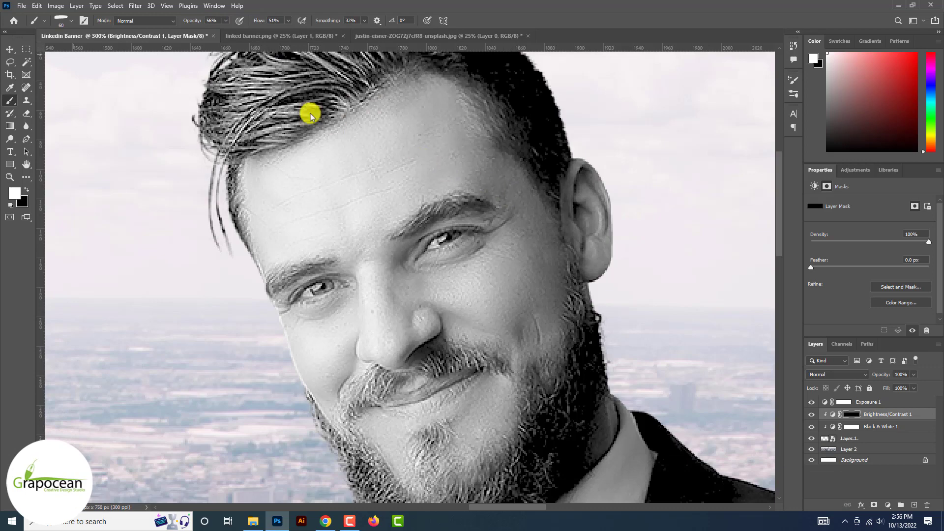
{"action": "left_click", "coordinate": [73, 20]}
{"action": "double_click", "coordinate": [116, 111]}
{"action": "scroll", "coordinate": [511, 289], "scroll_direction": "down", "scroll_amount": 4}
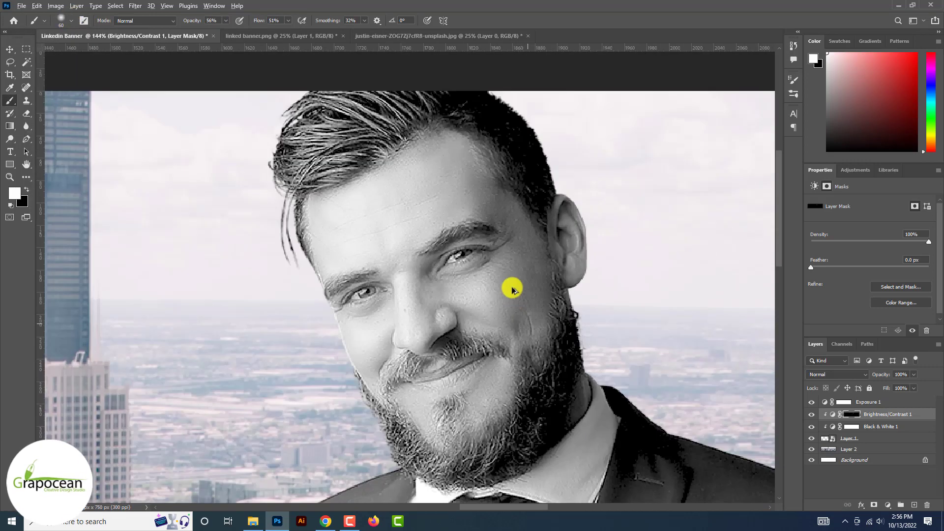
{"action": "scroll", "coordinate": [548, 389], "scroll_direction": "down", "scroll_amount": 2}
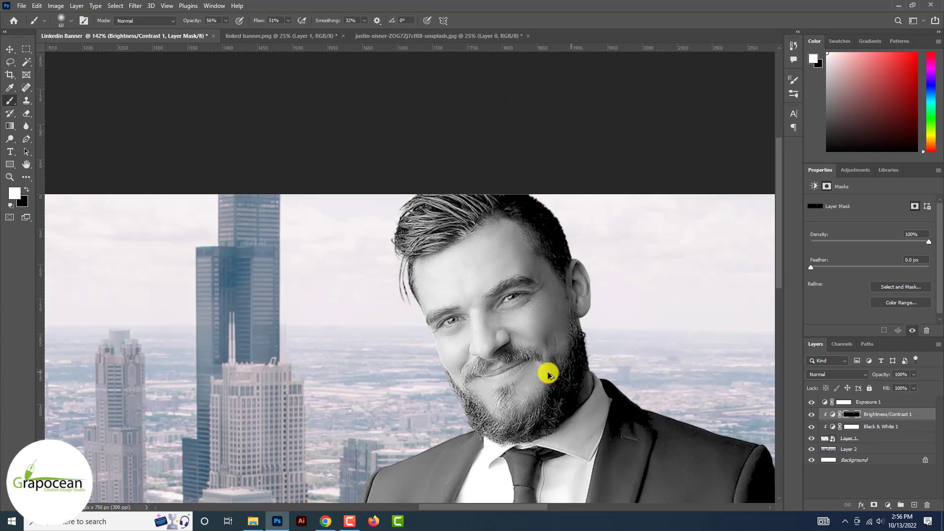
{"action": "scroll", "coordinate": [549, 375], "scroll_direction": "up", "scroll_amount": 3}
{"action": "scroll", "coordinate": [601, 285], "scroll_direction": "down", "scroll_amount": 2}
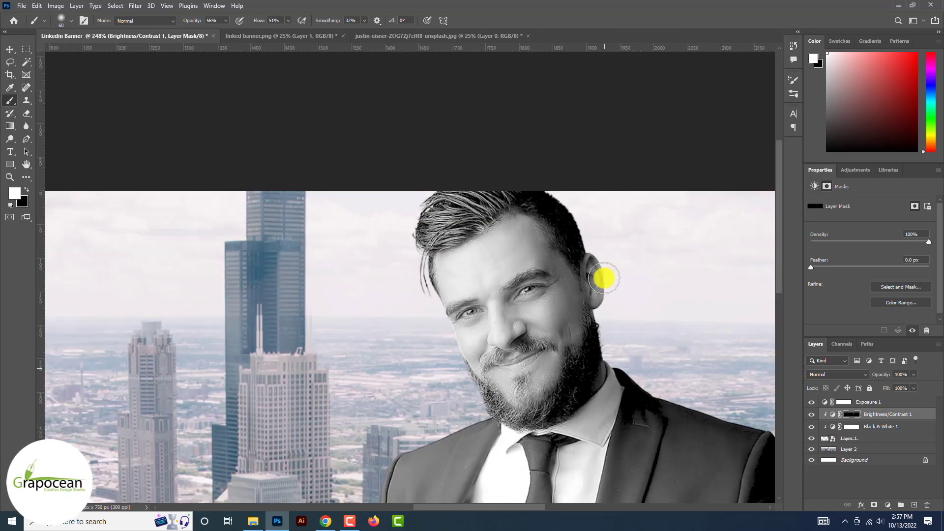
{"action": "scroll", "coordinate": [492, 366], "scroll_direction": "up", "scroll_amount": 2}
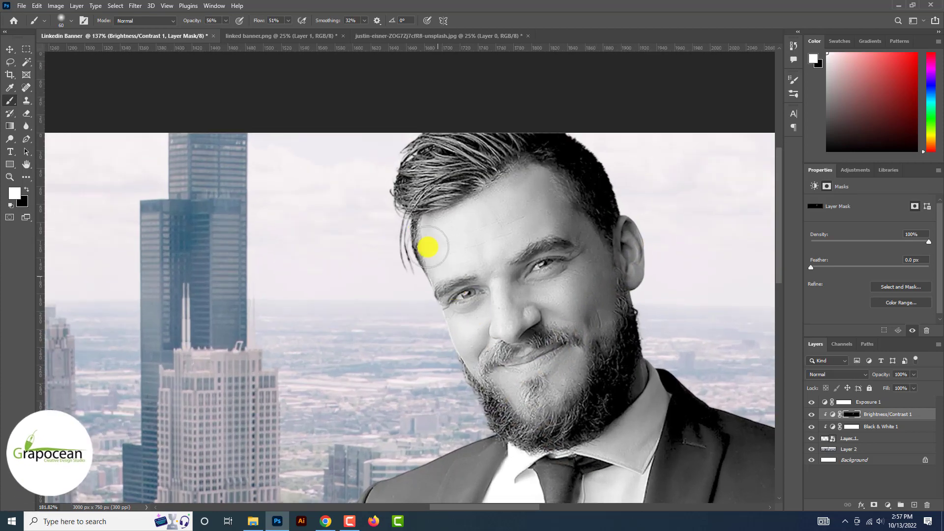
{"action": "scroll", "coordinate": [438, 331], "scroll_direction": "up", "scroll_amount": 3}
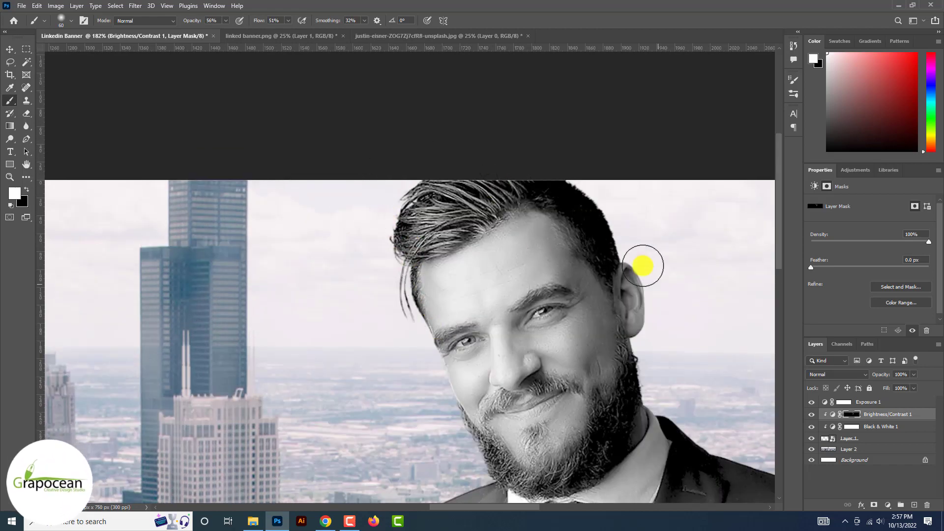
{"action": "scroll", "coordinate": [567, 346], "scroll_direction": "up", "scroll_amount": 2}
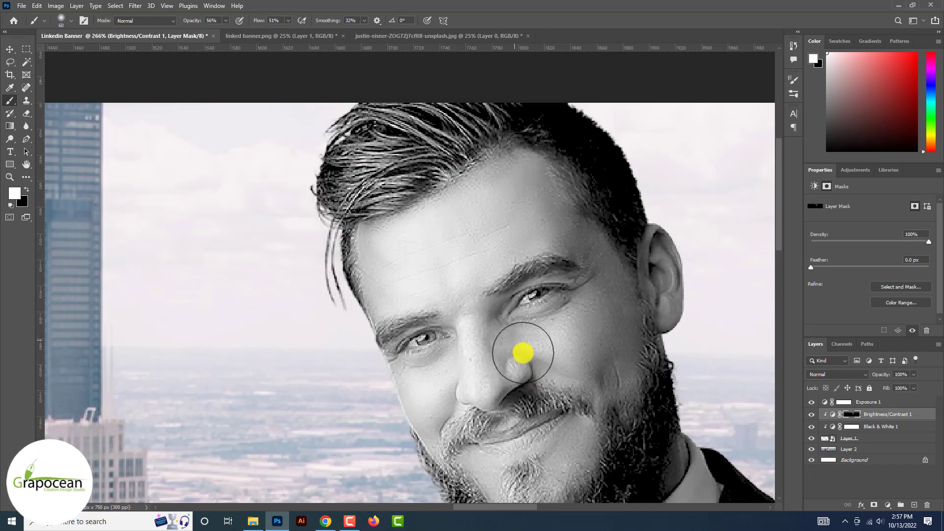
{"action": "scroll", "coordinate": [530, 356], "scroll_direction": "down", "scroll_amount": 3}
{"action": "scroll", "coordinate": [596, 385], "scroll_direction": "up", "scroll_amount": 2}
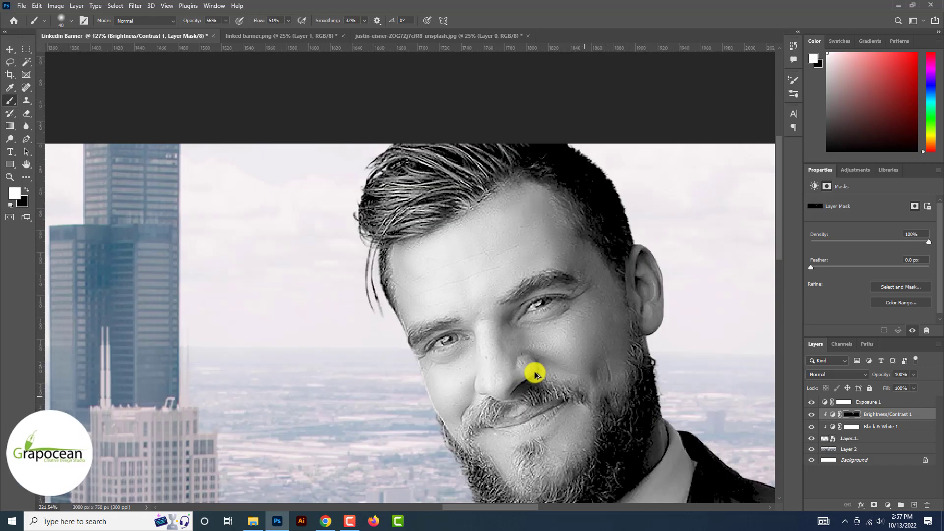
{"action": "scroll", "coordinate": [464, 414], "scroll_direction": "up", "scroll_amount": 2}
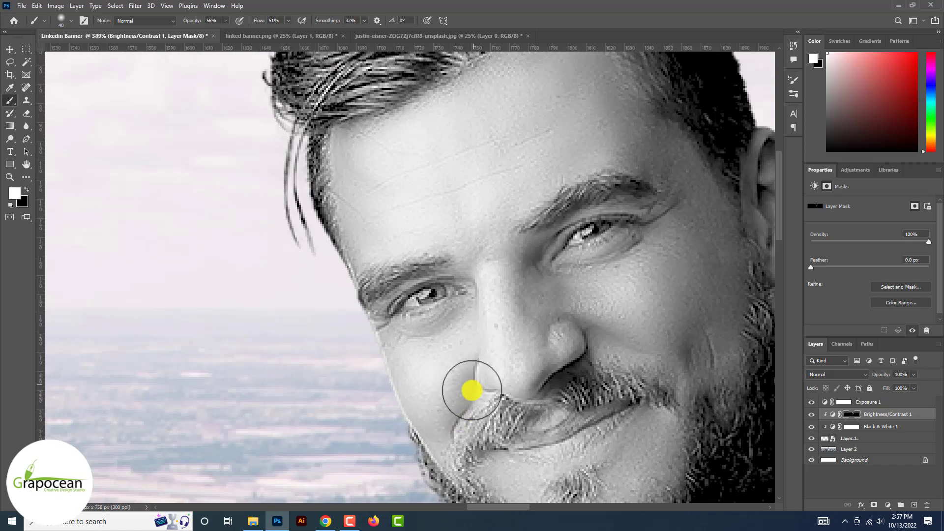
{"action": "scroll", "coordinate": [442, 359], "scroll_direction": "down", "scroll_amount": 2}
{"action": "scroll", "coordinate": [700, 229], "scroll_direction": "down", "scroll_amount": 3}
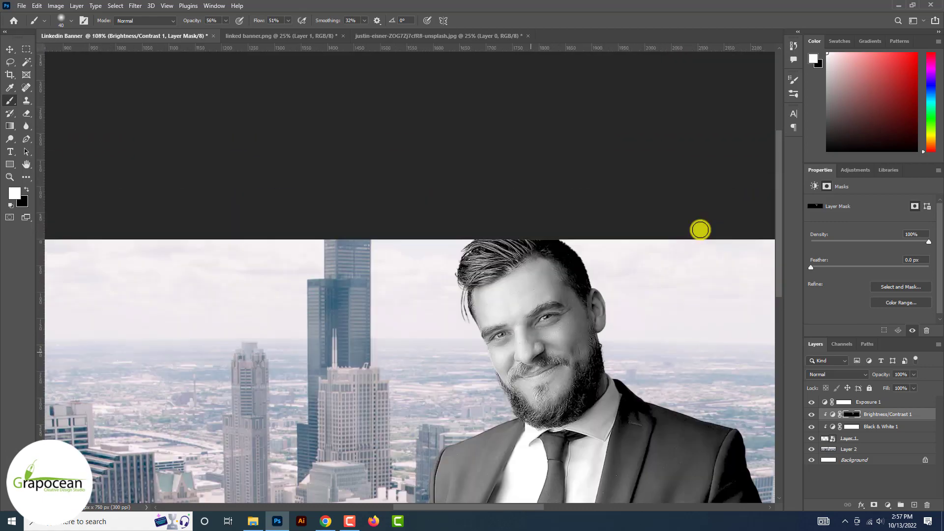
{"action": "scroll", "coordinate": [628, 255], "scroll_direction": "down", "scroll_amount": 1}
{"action": "scroll", "coordinate": [514, 295], "scroll_direction": "up", "scroll_amount": 2}
{"action": "key", "text": "x"}
{"action": "scroll", "coordinate": [513, 320], "scroll_direction": "up", "scroll_amount": 2}
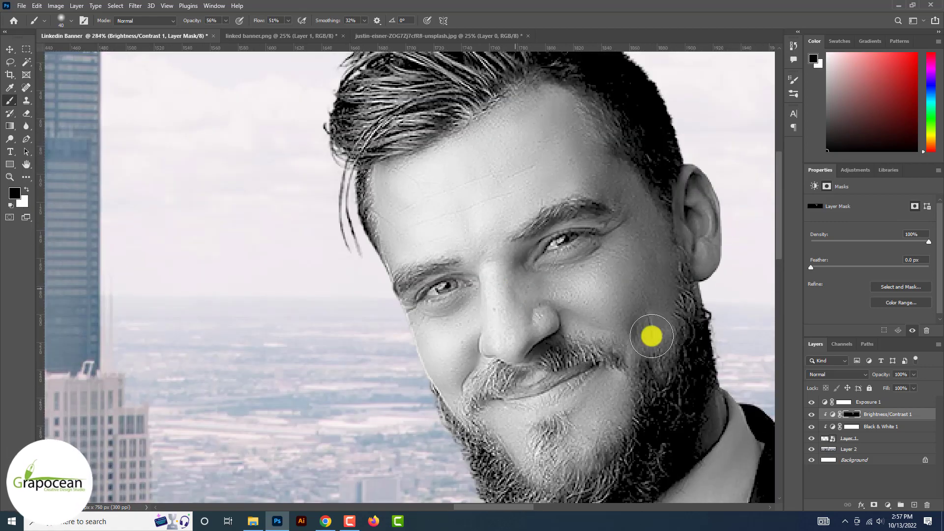
{"action": "scroll", "coordinate": [651, 337], "scroll_direction": "down", "scroll_amount": 4}
{"action": "scroll", "coordinate": [515, 286], "scroll_direction": "down", "scroll_amount": 1}
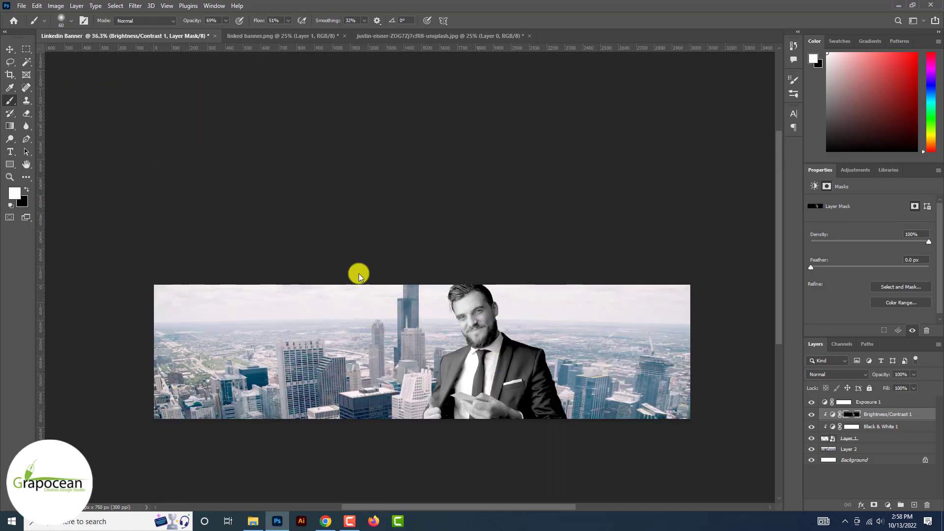
{"action": "left_click", "coordinate": [9, 49]}
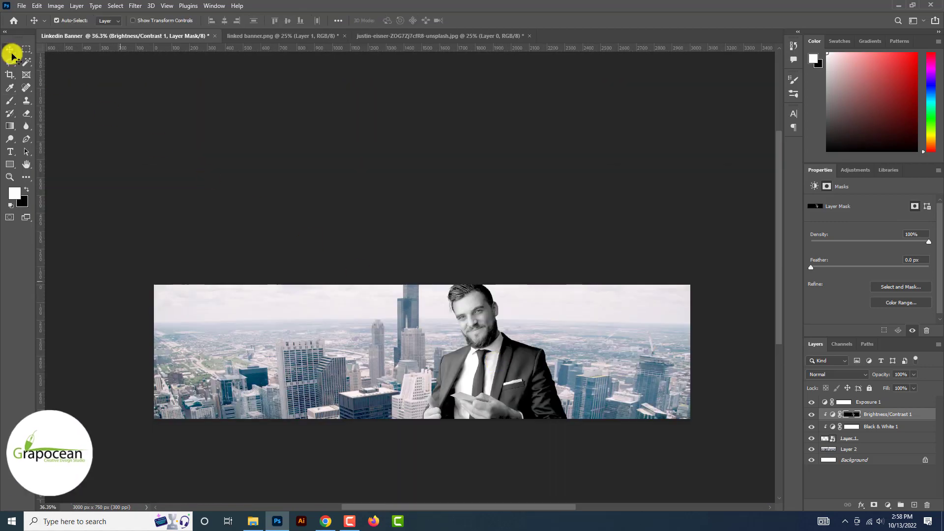
Apply a Gaussian Blur of radius about 20.8 to the city background copy
{"action": "scroll", "coordinate": [134, 156], "scroll_direction": "up", "scroll_amount": 3}
{"action": "left_click", "coordinate": [305, 302]}
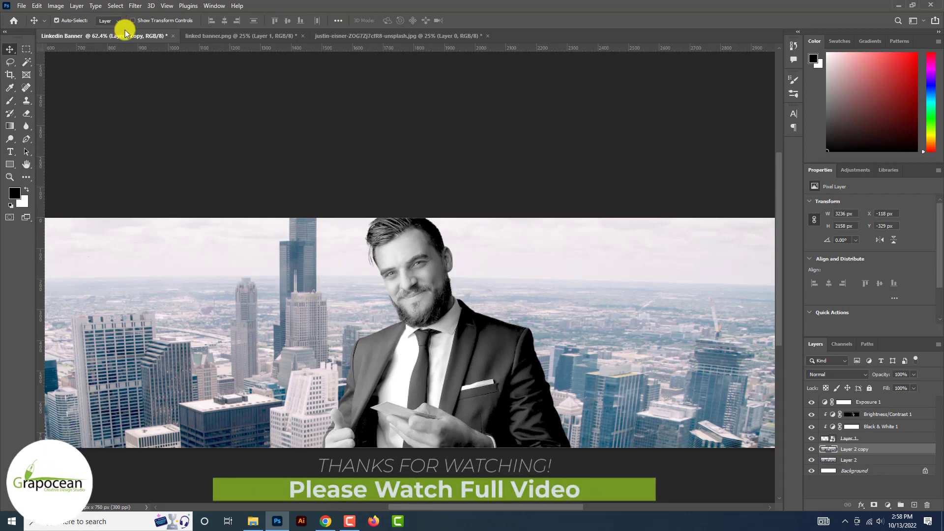
{"action": "left_click", "coordinate": [114, 5]}
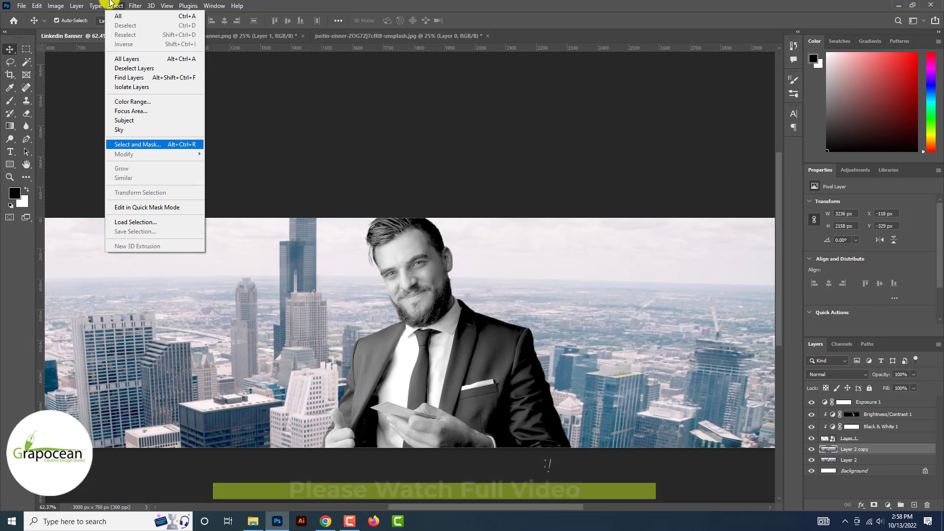
{"action": "key", "text": "Right"}
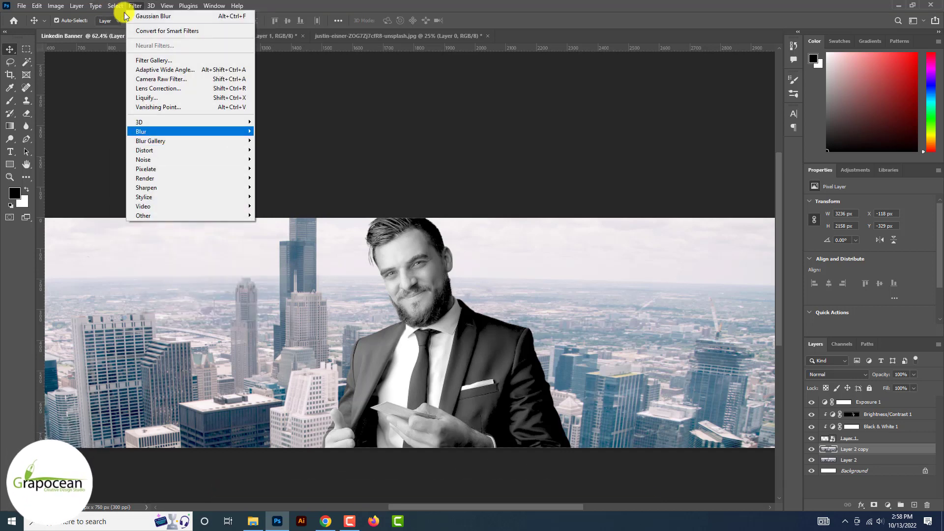
{"action": "left_click", "coordinate": [290, 170]}
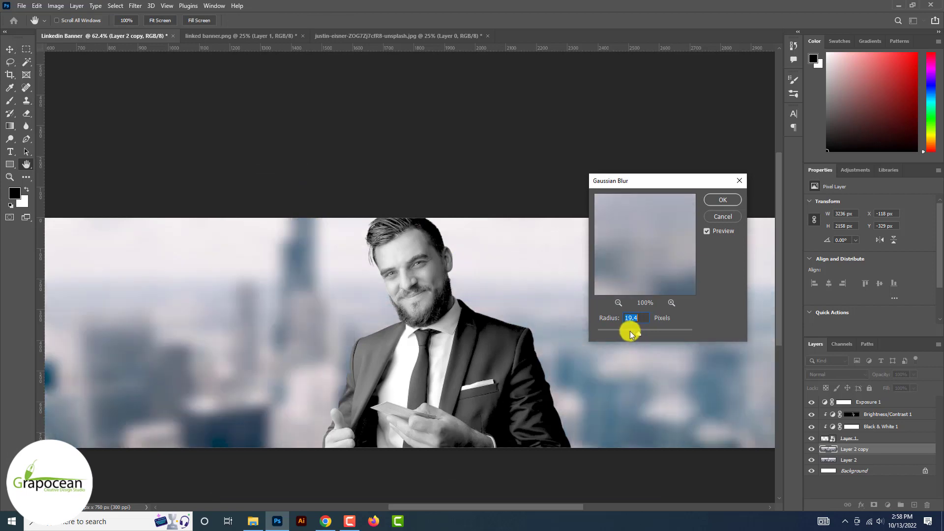
{"action": "left_click_drag", "start_coordinate": [627, 333], "coordinate": [639, 333]}
{"action": "left_click", "coordinate": [731, 199]}
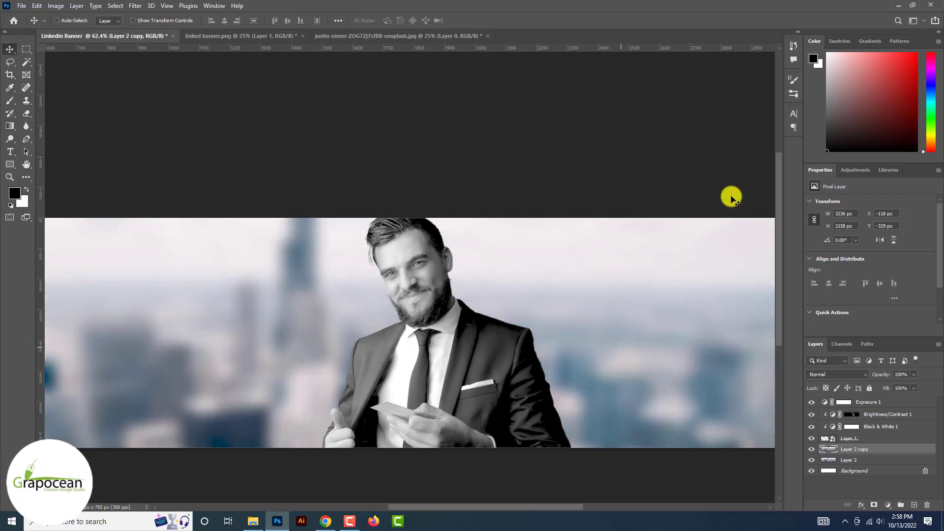
{"action": "scroll", "coordinate": [731, 198], "scroll_direction": "down", "scroll_amount": 3}
{"action": "left_click", "coordinate": [811, 449]}
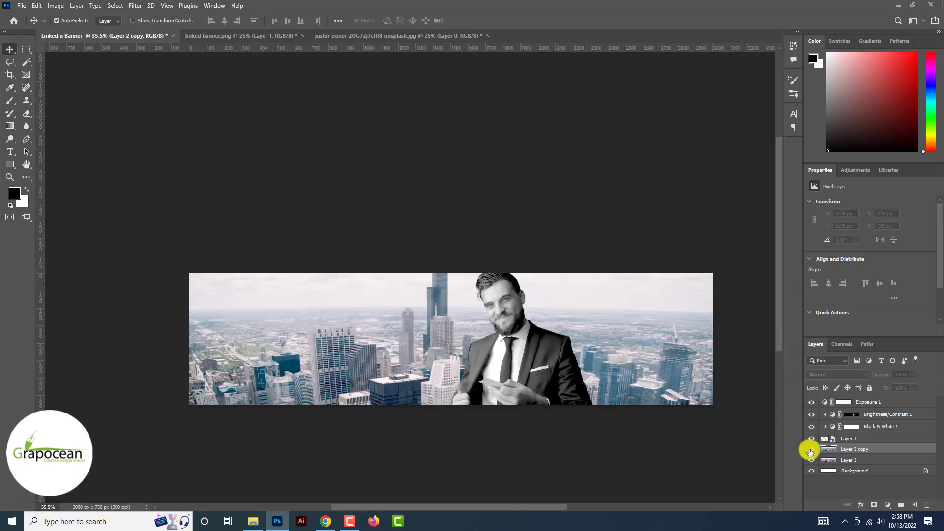
{"action": "left_click", "coordinate": [811, 449]}
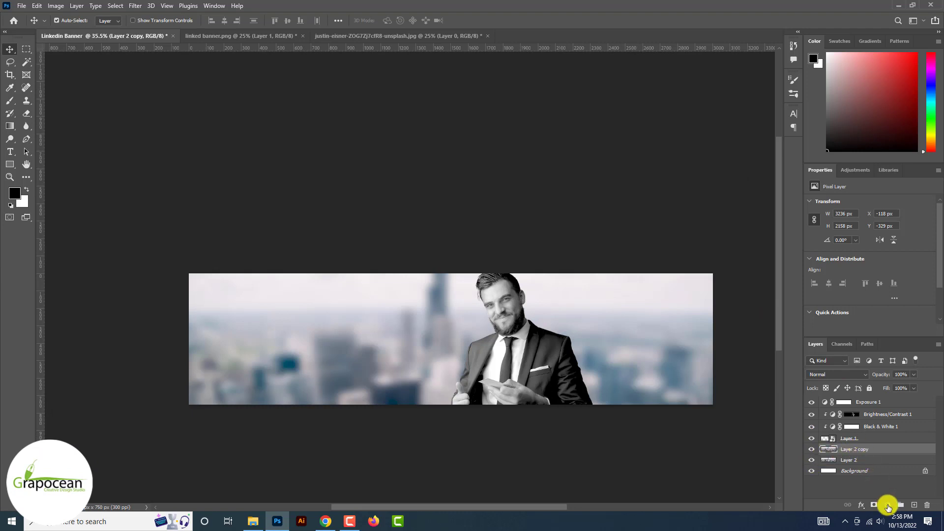
Add Brightness/Contrast 2 above the blurred copy with brightness -57 and contrast 34
{"action": "left_click", "coordinate": [888, 506]}
{"action": "left_click", "coordinate": [902, 363]}
{"action": "left_click_drag", "start_coordinate": [870, 227], "coordinate": [890, 247]}
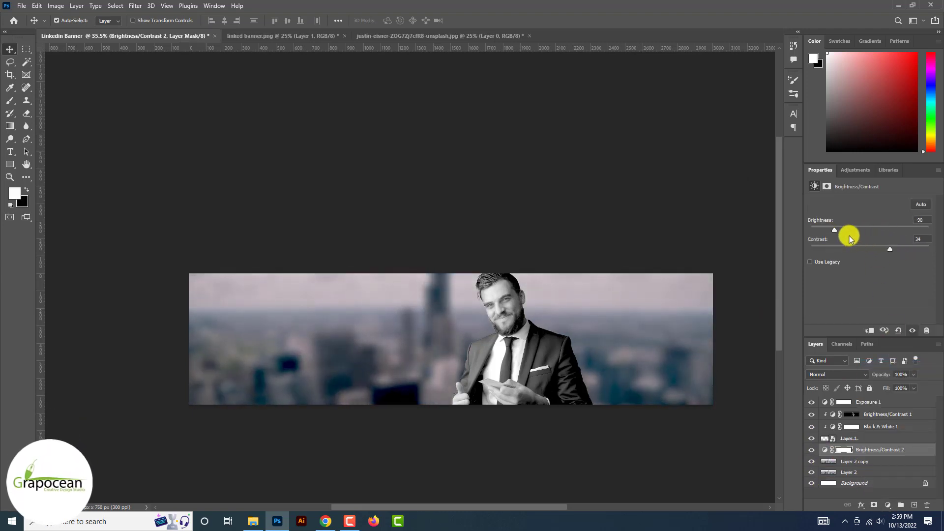
{"action": "left_click_drag", "start_coordinate": [835, 231], "coordinate": [847, 235]}
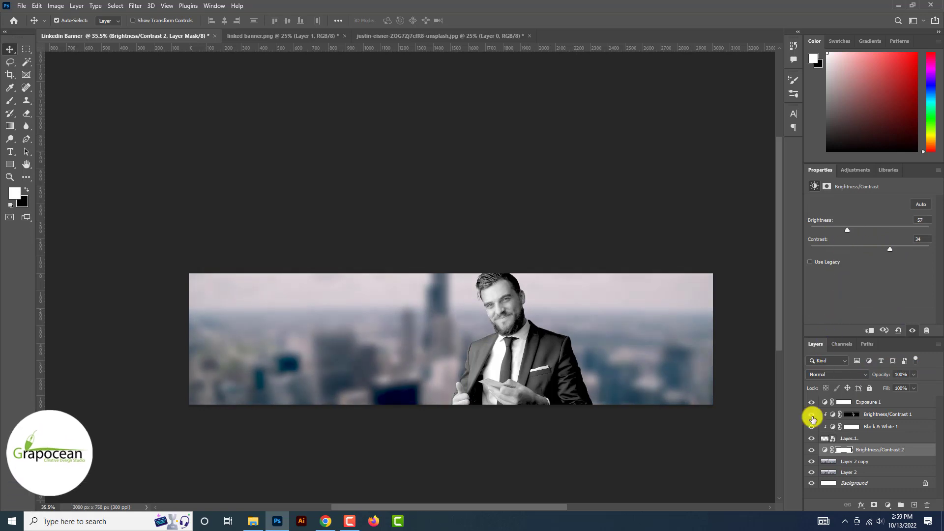
{"action": "left_click", "coordinate": [811, 450]}
{"action": "left_click", "coordinate": [811, 450]}
Add a layer mask to the blurred copy and invert it to black
{"action": "left_click", "coordinate": [855, 463]}
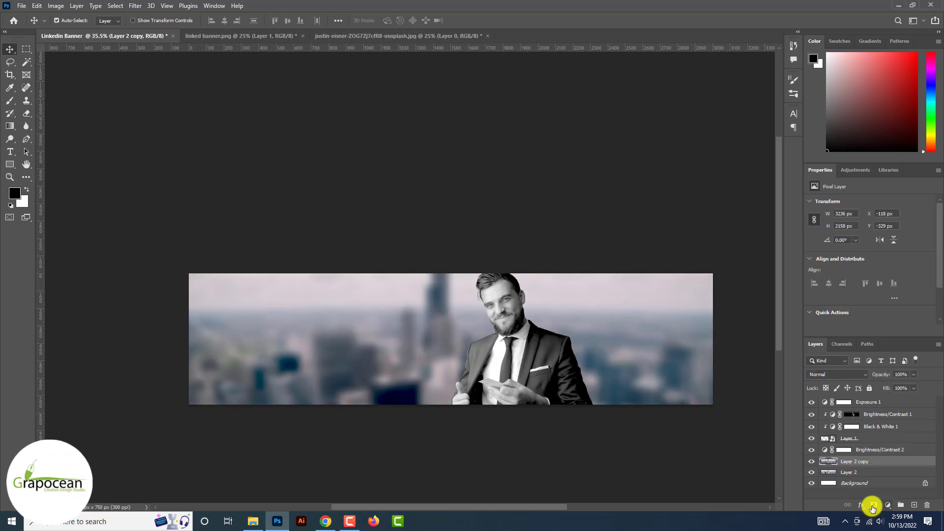
{"action": "left_click", "coordinate": [872, 508]}
{"action": "key", "text": "ctrl+i"}
{"action": "scroll", "coordinate": [392, 318], "scroll_direction": "up", "scroll_amount": 1}
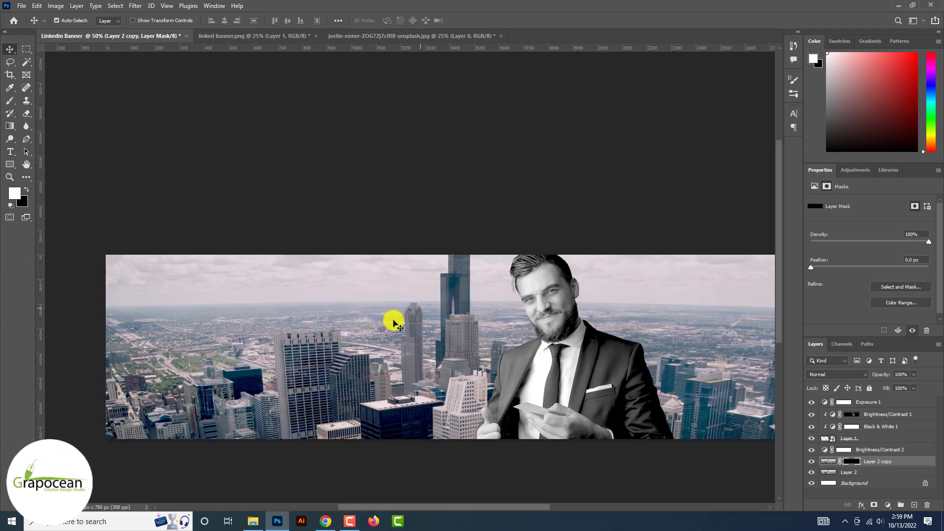
Draw a tall light grey rectangle through the centre of the banner
{"action": "right_click", "coordinate": [17, 164]}
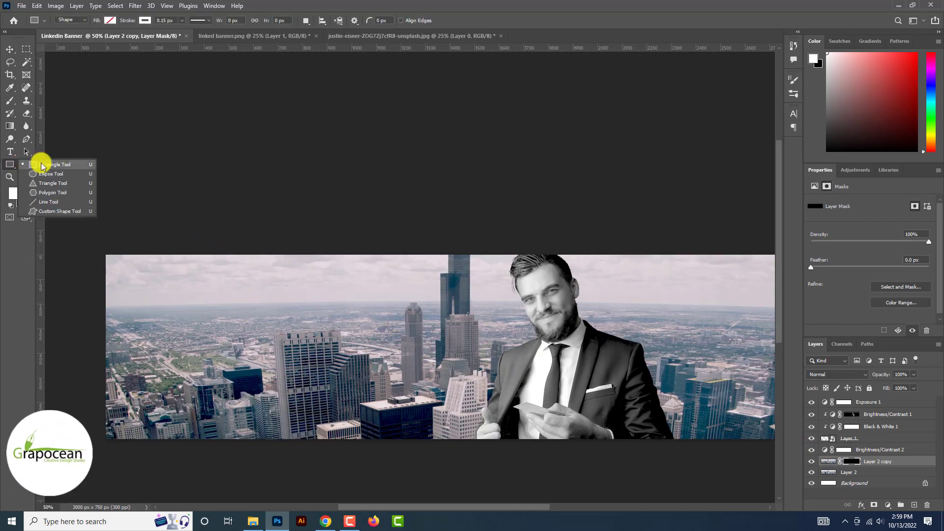
{"action": "left_click", "coordinate": [64, 165]}
{"action": "scroll", "coordinate": [436, 277], "scroll_direction": "down", "scroll_amount": 2}
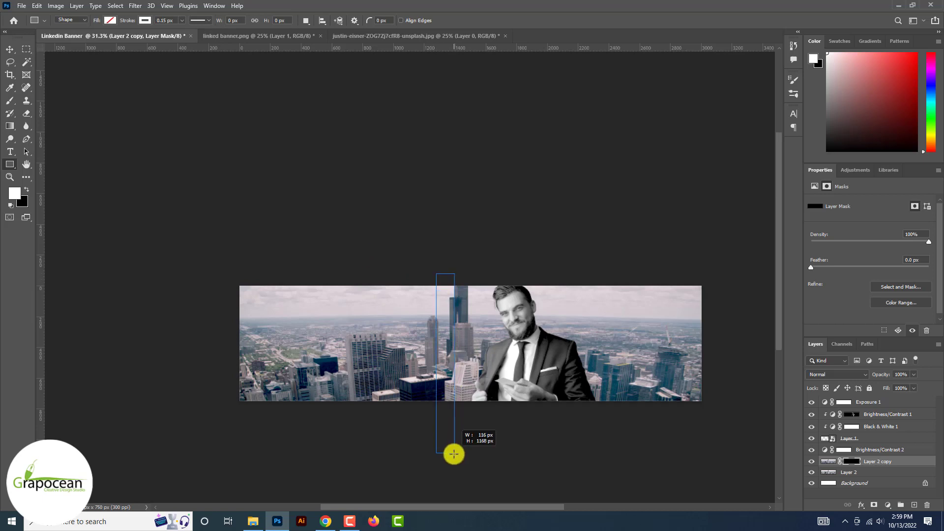
{"action": "left_click_drag", "start_coordinate": [453, 454], "coordinate": [449, 491]}
{"action": "scroll", "coordinate": [495, 394], "scroll_direction": "up", "scroll_amount": 1}
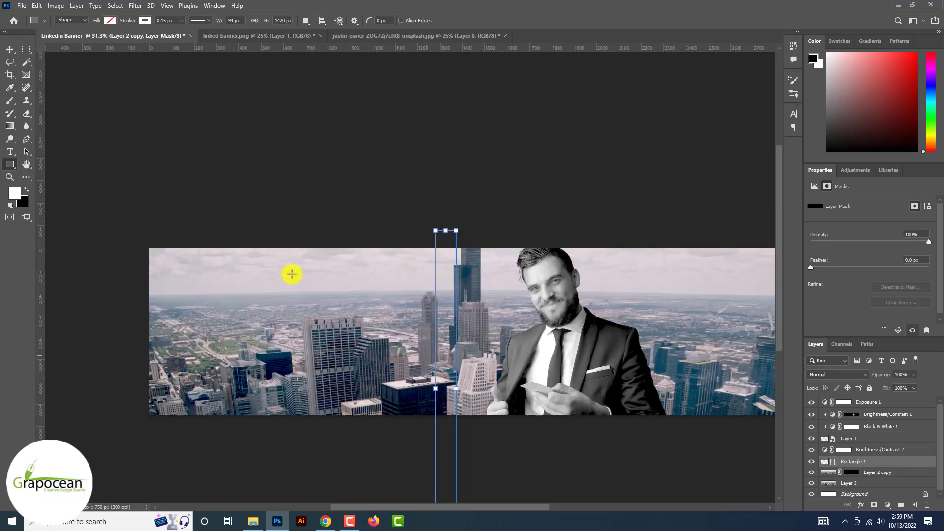
{"action": "left_click", "coordinate": [108, 20]}
{"action": "left_click", "coordinate": [102, 73]}
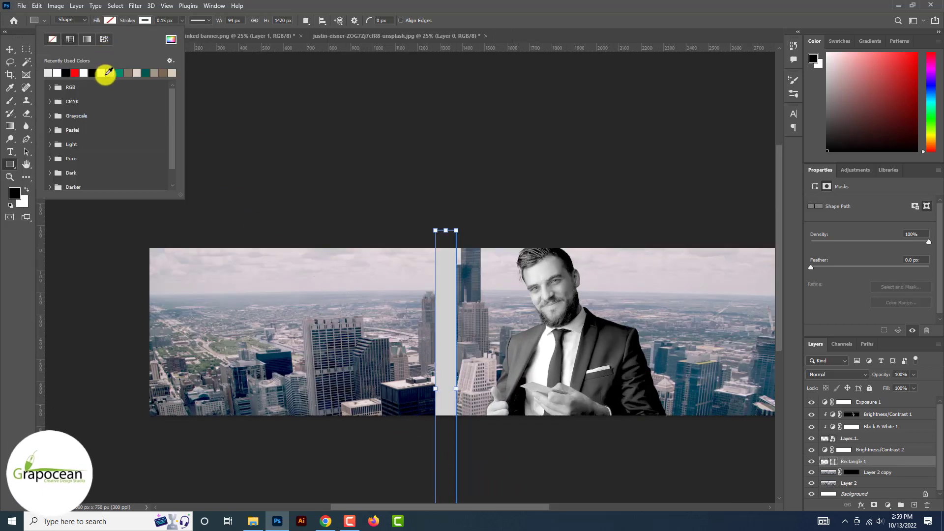
Alt-drag copies into seven evenly spaced strips and convert them to one smart object
{"action": "left_click", "coordinate": [10, 49]}
{"action": "left_click_drag", "start_coordinate": [442, 302], "coordinate": [505, 316]}
{"action": "left_click_drag", "start_coordinate": [512, 312], "coordinate": [577, 319]}
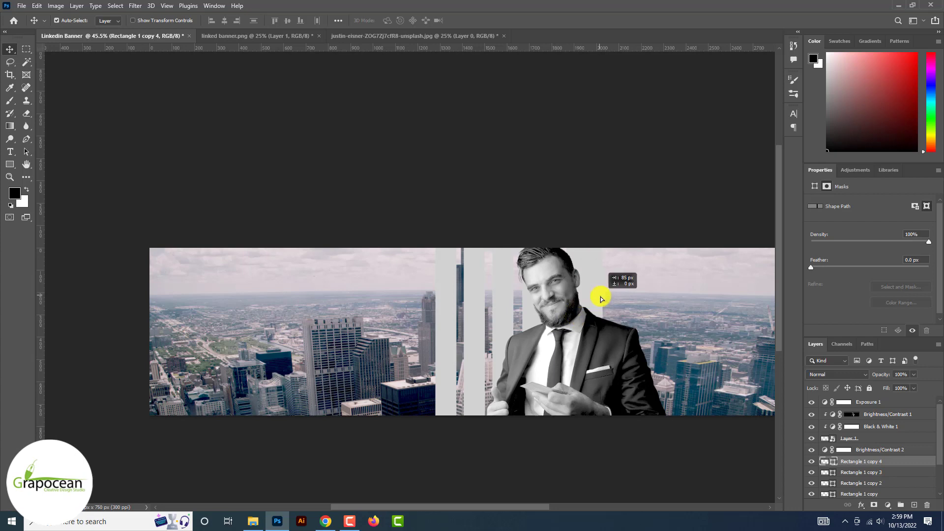
{"action": "left_click_drag", "start_coordinate": [626, 299], "coordinate": [636, 300]}
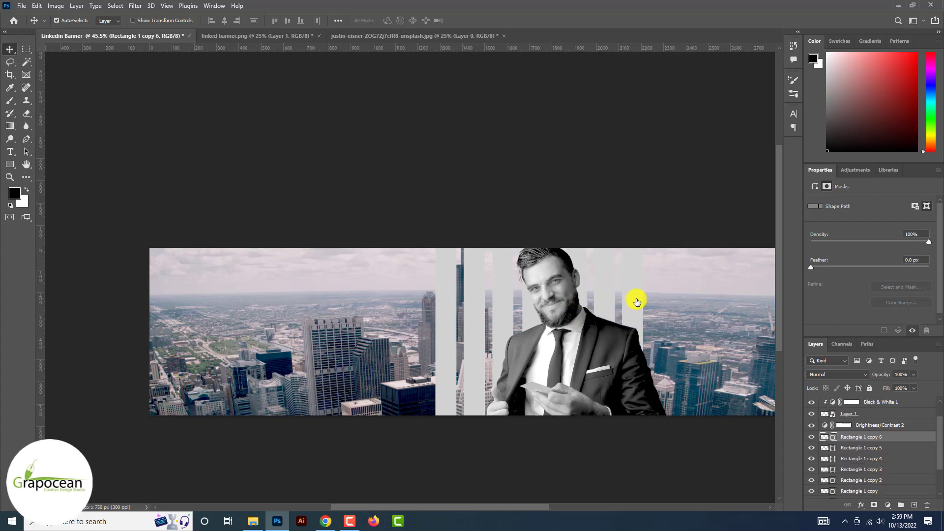
{"action": "left_click", "coordinate": [869, 489], "text": "shift"}
{"action": "right_click", "coordinate": [886, 426]}
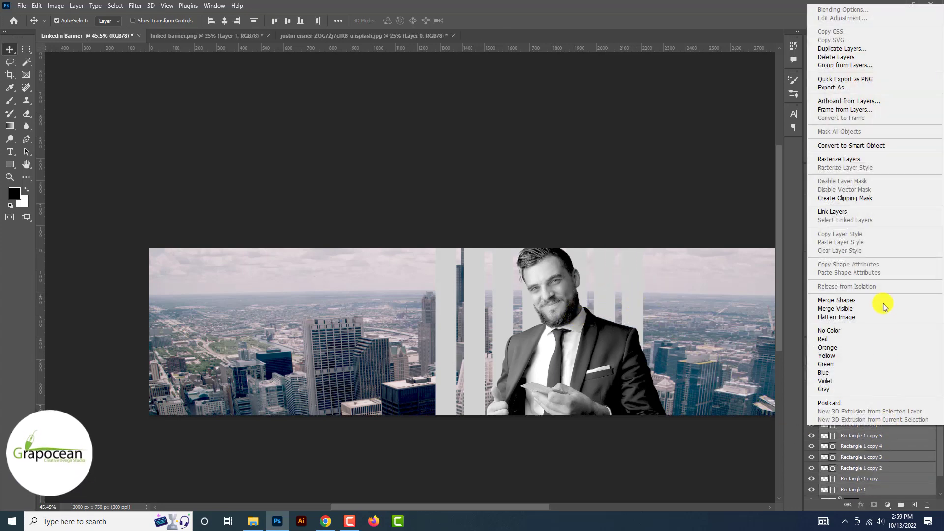
{"action": "left_click", "coordinate": [875, 144]}
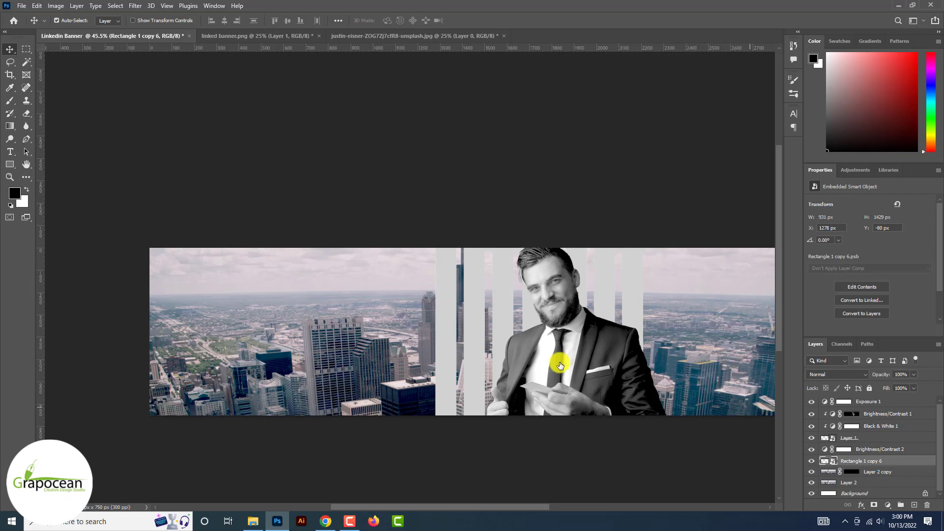
Arc-warp the strips with bend 79.5 and horizontal distortion 49.2, then move them lower
{"action": "key", "text": "ctrl+t"}
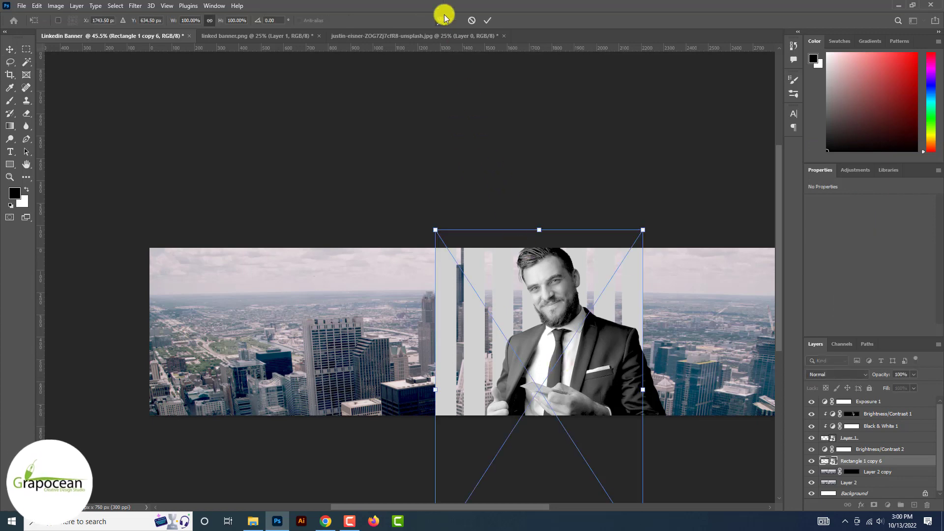
{"action": "left_click", "coordinate": [445, 18]}
{"action": "left_click", "coordinate": [231, 19]}
{"action": "left_click", "coordinate": [236, 45]}
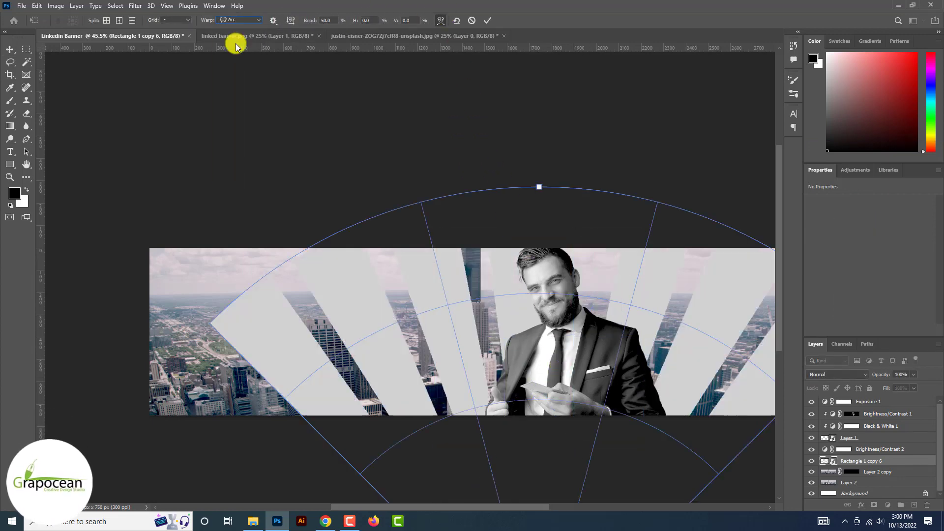
{"action": "left_click_drag", "start_coordinate": [312, 20], "coordinate": [457, 59]}
{"action": "left_click_drag", "start_coordinate": [397, 20], "coordinate": [523, 91]}
{"action": "left_click_drag", "start_coordinate": [357, 22], "coordinate": [597, 342]}
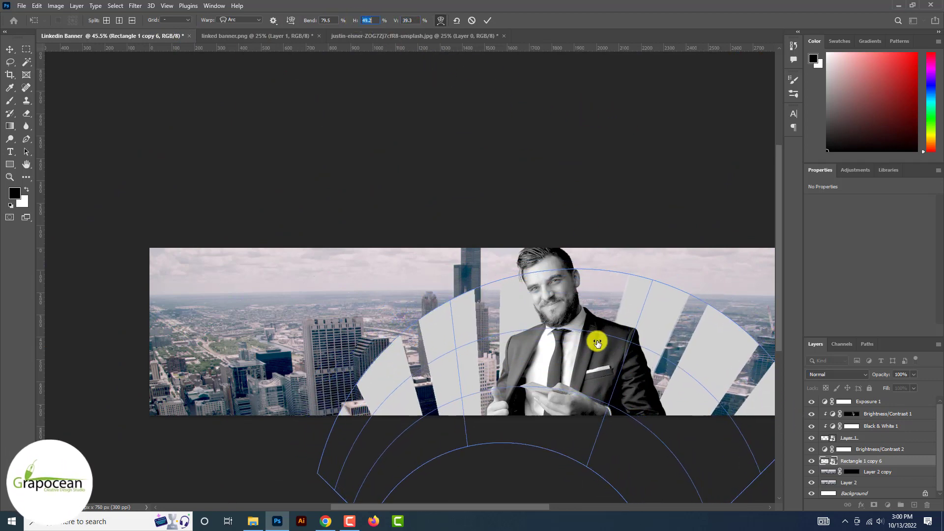
{"action": "left_click", "coordinate": [10, 49]}
{"action": "left_click_drag", "start_coordinate": [466, 282], "coordinate": [471, 313]}
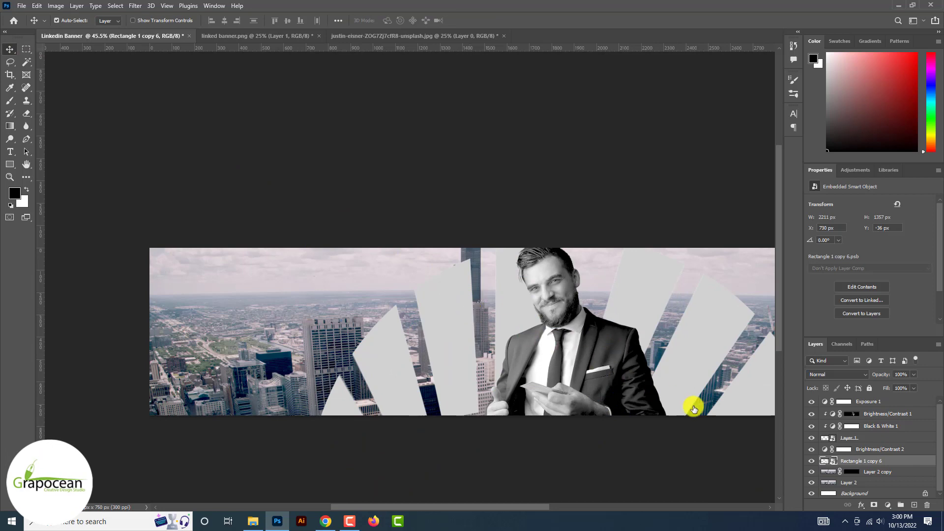
Load the strips' shape as a selection on the blurred copy's mask and hide the strips
{"action": "left_click", "coordinate": [825, 460], "text": "ctrl"}
{"action": "left_click", "coordinate": [847, 472]}
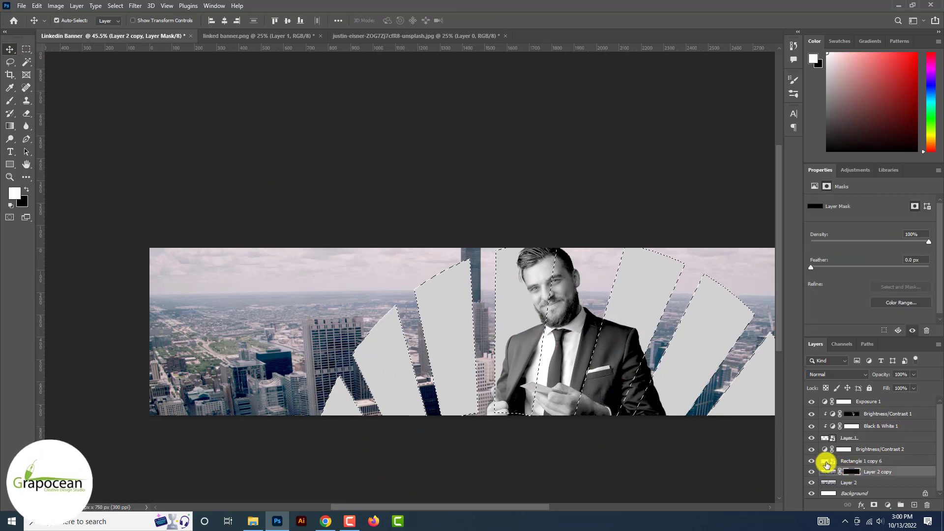
{"action": "left_click", "coordinate": [826, 463]}
{"action": "left_click", "coordinate": [811, 461]}
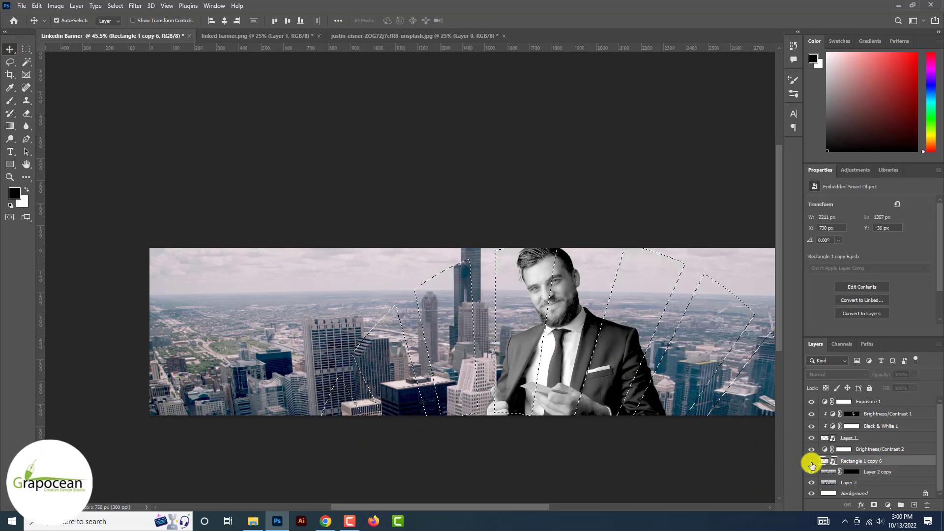
Paint the blurred copy's mask with a size-1000 brush to reveal skyline inside the rays
{"action": "left_click", "coordinate": [8, 101]}
{"action": "left_click", "coordinate": [853, 470]}
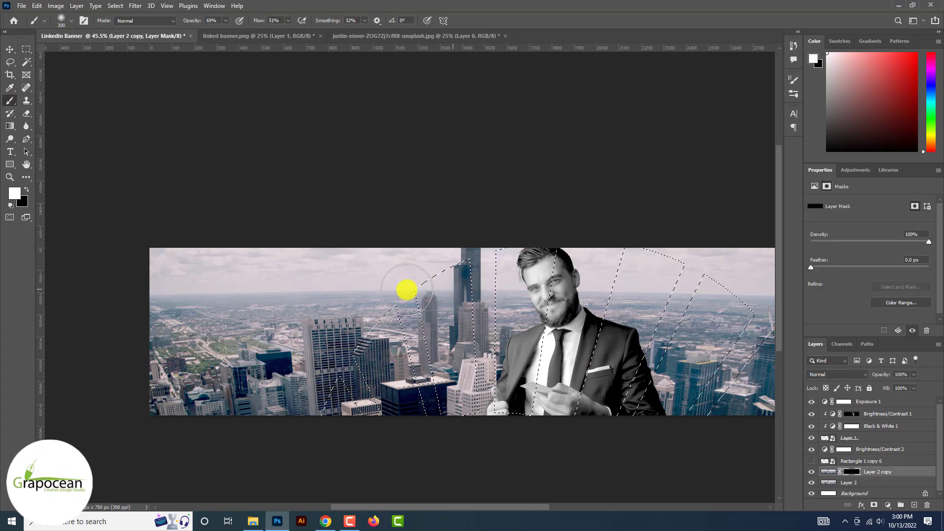
{"action": "key", "text": "bracketright"}
{"action": "key", "text": "bracketright"}
{"action": "key", "text": "bracketright"}
{"action": "key", "text": "bracketright"}
{"action": "key", "text": "bracketright"}
{"action": "key", "text": "bracketright"}
{"action": "key", "text": "bracketright"}
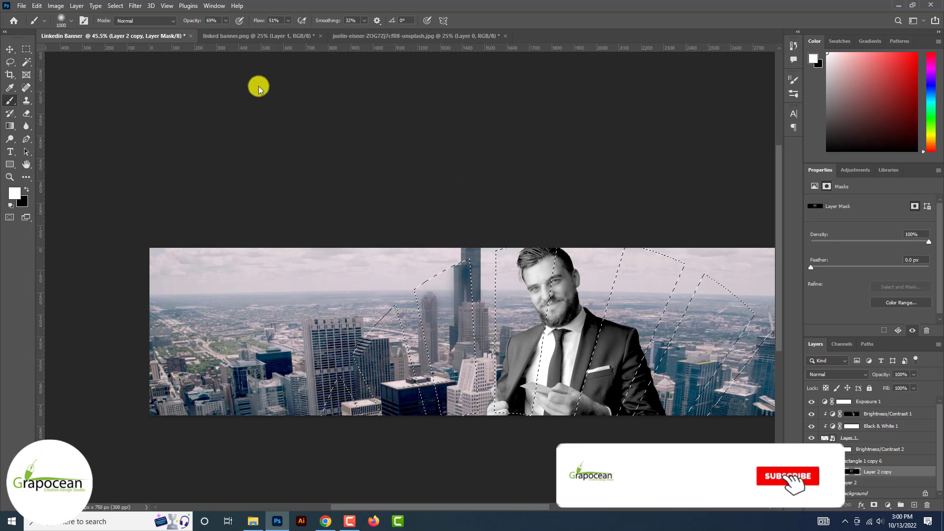
{"action": "left_click_drag", "start_coordinate": [192, 20], "coordinate": [322, 28]}
{"action": "left_click_drag", "start_coordinate": [259, 21], "coordinate": [295, 21]}
{"action": "mouse_move", "coordinate": [461, 293]}
{"action": "left_mouse_down"}
{"action": "mouse_move", "coordinate": [457, 356]}
{"action": "mouse_move", "coordinate": [678, 338]}
{"action": "mouse_move", "coordinate": [798, 414]}
{"action": "left_mouse_up"}
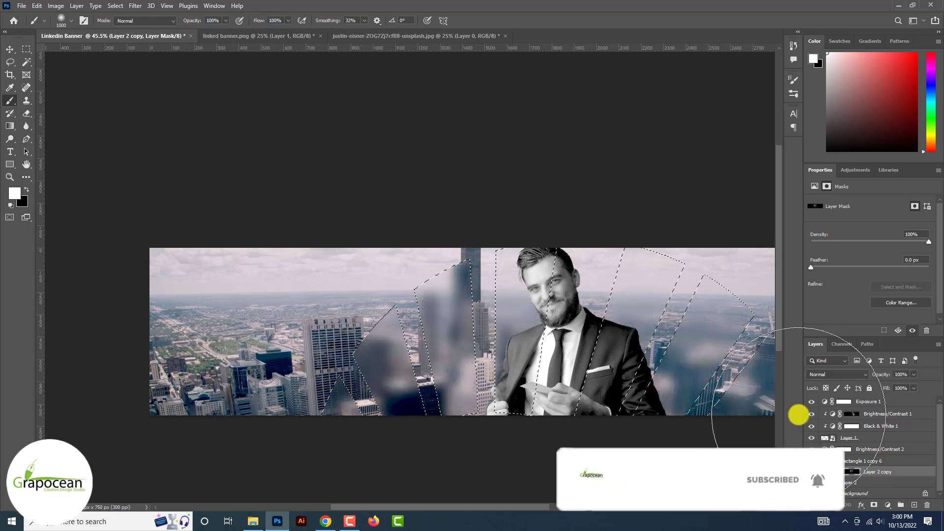
{"action": "scroll", "coordinate": [400, 304], "scroll_direction": "down", "scroll_amount": 5}
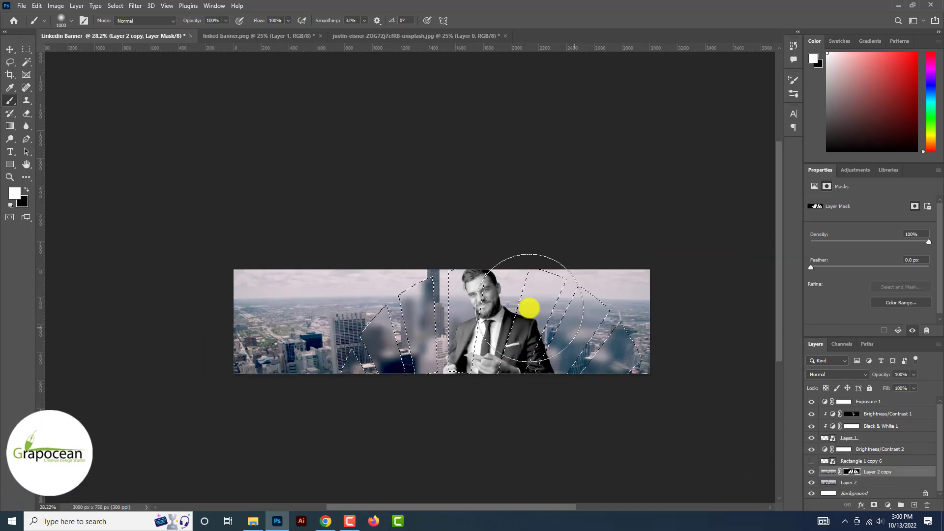
{"action": "key", "text": "m"}
{"action": "scroll", "coordinate": [398, 348], "scroll_direction": "up", "scroll_amount": 3}
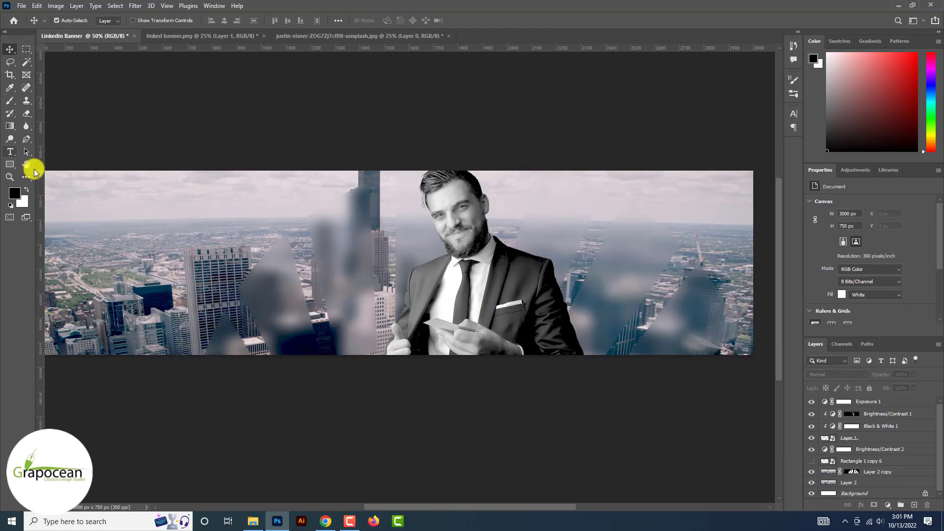
Draw a curved wave shape running from below the bottom left up past the banner's right edge
{"action": "left_click", "coordinate": [11, 164]}
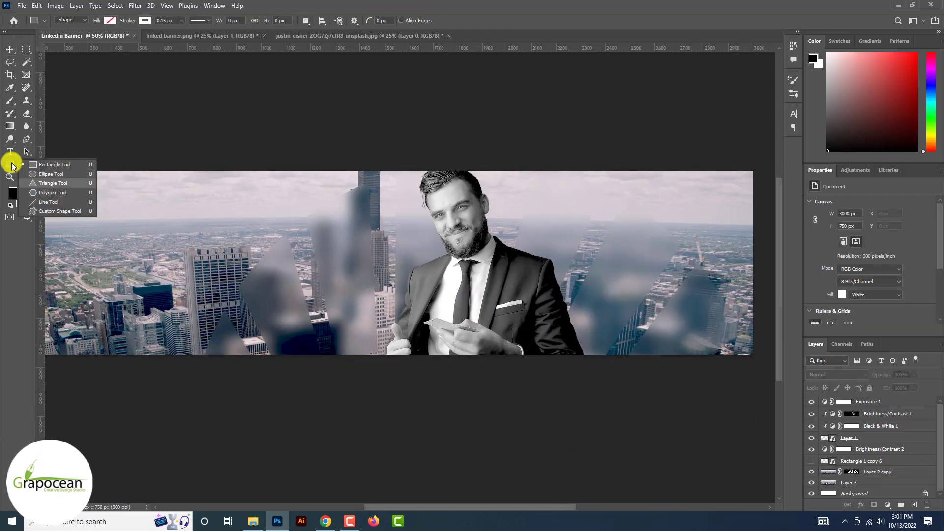
{"action": "left_click", "coordinate": [44, 182]}
{"action": "scroll", "coordinate": [55, 182], "scroll_direction": "down", "scroll_amount": 4}
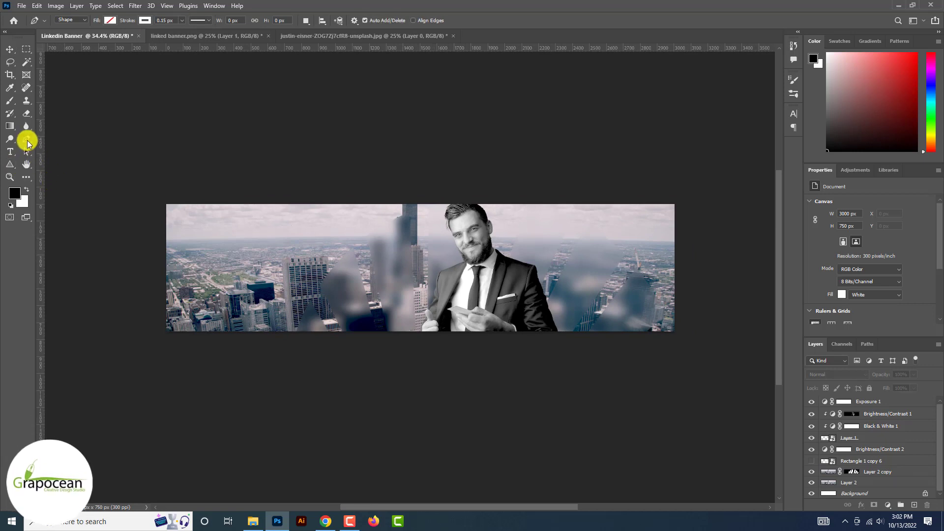
{"action": "left_click", "coordinate": [218, 337]}
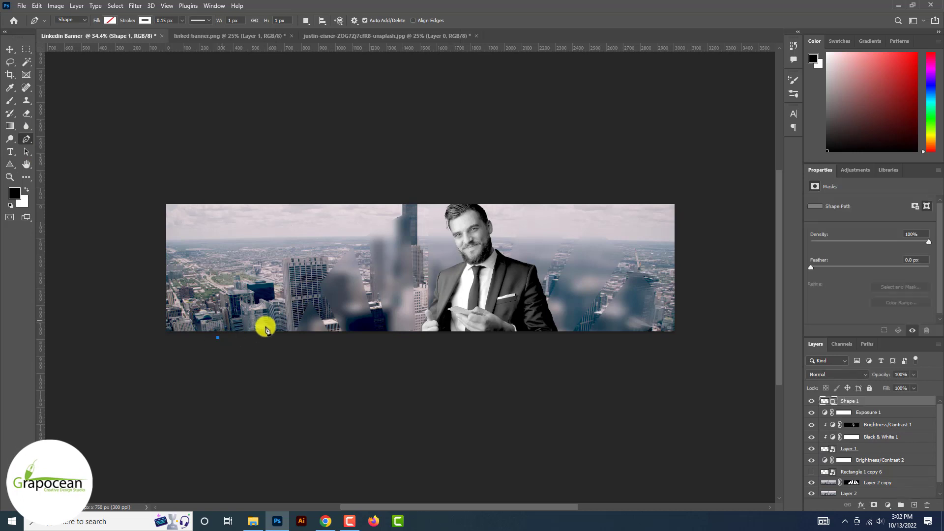
{"action": "left_click", "coordinate": [447, 318]}
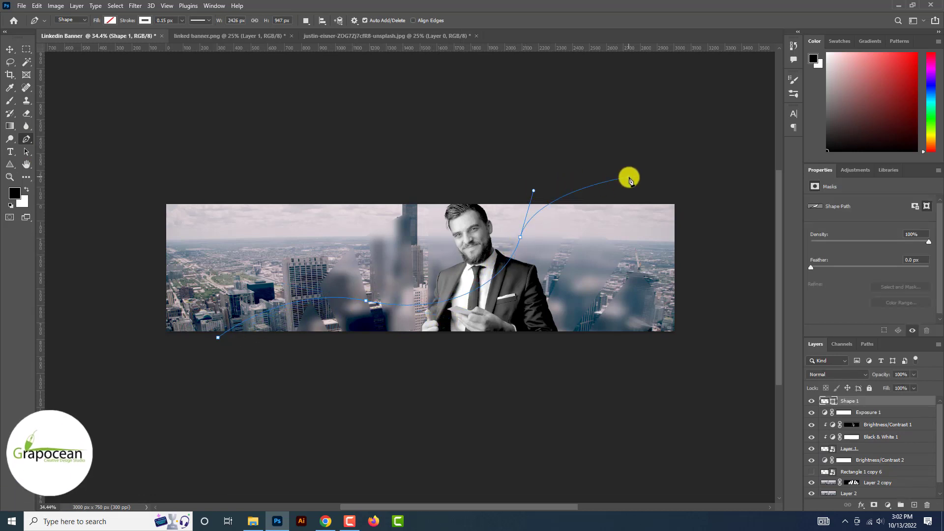
{"action": "left_click_drag", "start_coordinate": [648, 172], "coordinate": [715, 176]}
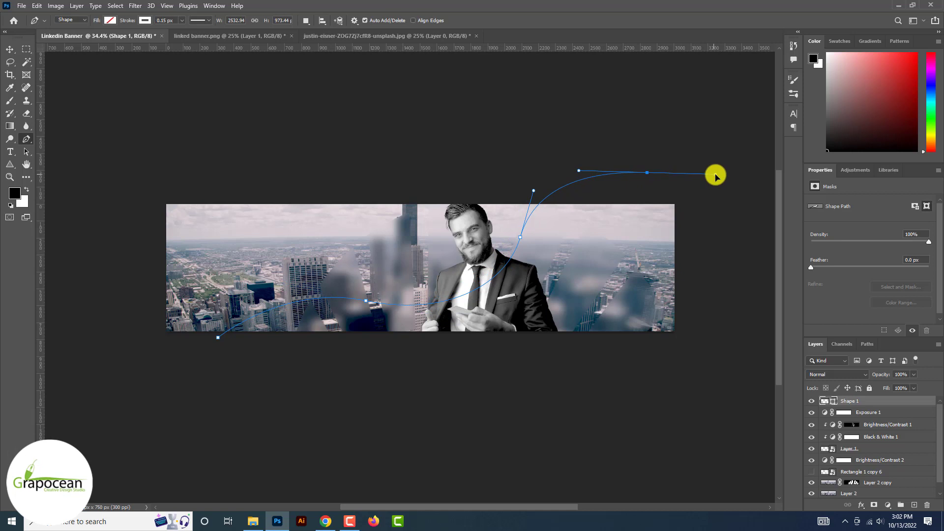
{"action": "left_click", "coordinate": [687, 192]}
{"action": "left_click", "coordinate": [691, 344]}
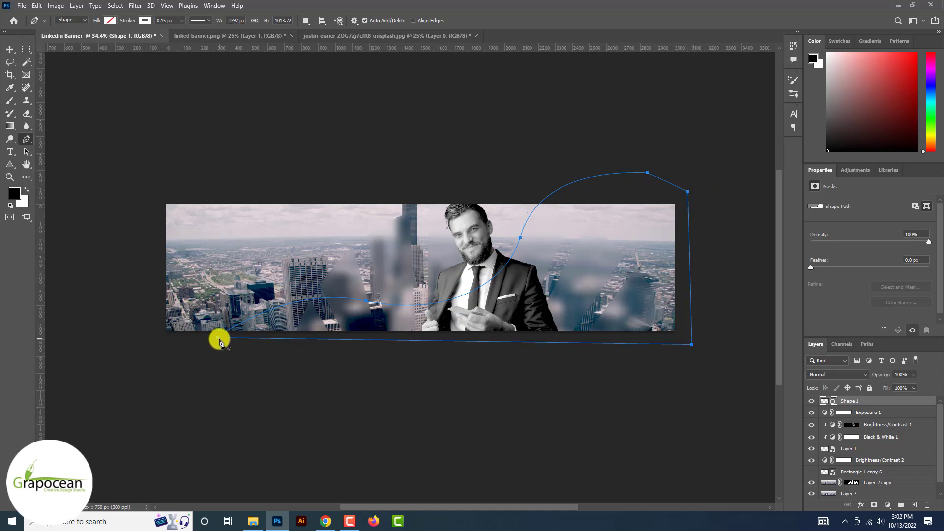
Set the wave shape's fill colour to orange
{"action": "left_click", "coordinate": [109, 25]}
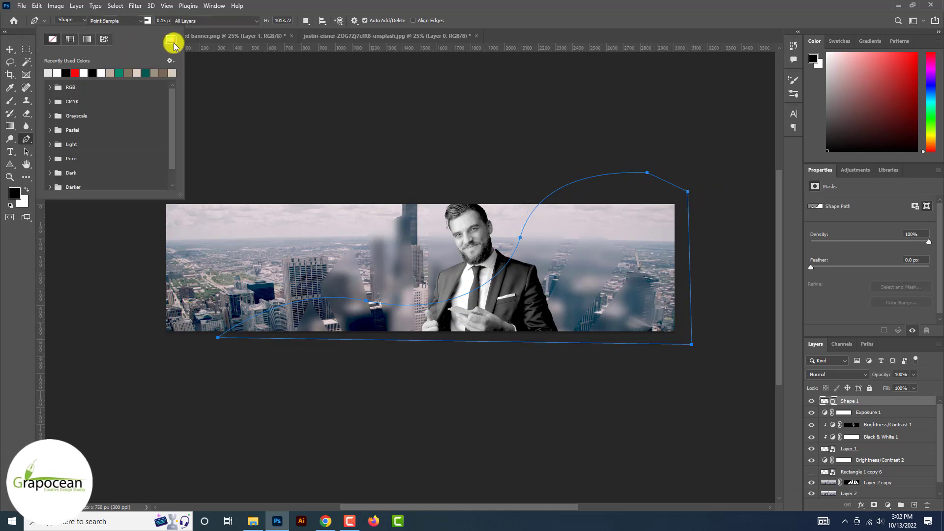
{"action": "left_click", "coordinate": [171, 39]}
{"action": "left_click", "coordinate": [799, 319]}
Place the orange wave behind the businessman, shift it right, and fit the banner on screen
{"action": "left_click", "coordinate": [10, 49]}
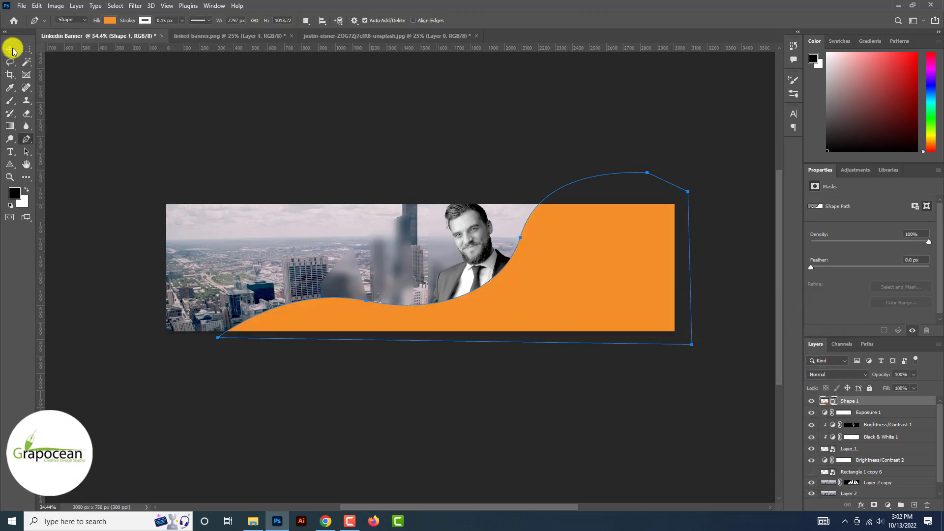
{"action": "left_click_drag", "start_coordinate": [876, 403], "coordinate": [870, 448]}
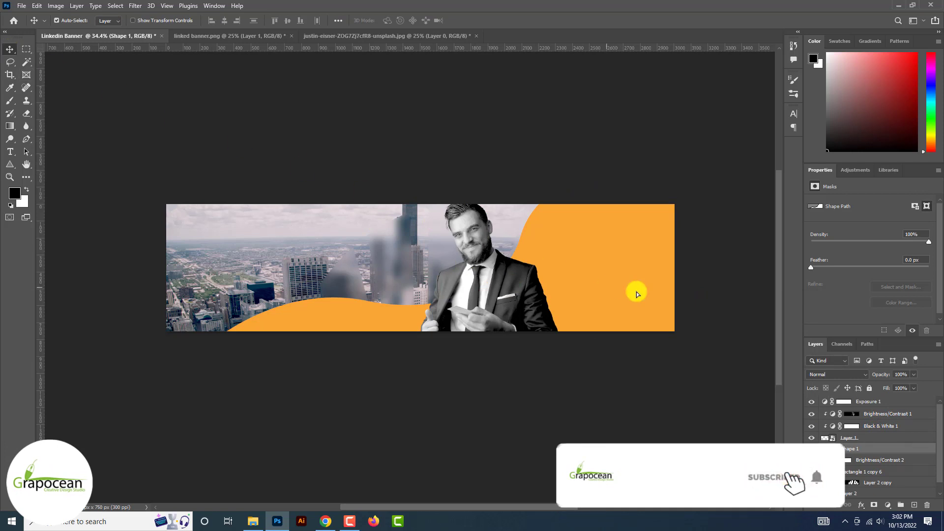
{"action": "left_click_drag", "start_coordinate": [637, 294], "coordinate": [681, 297]}
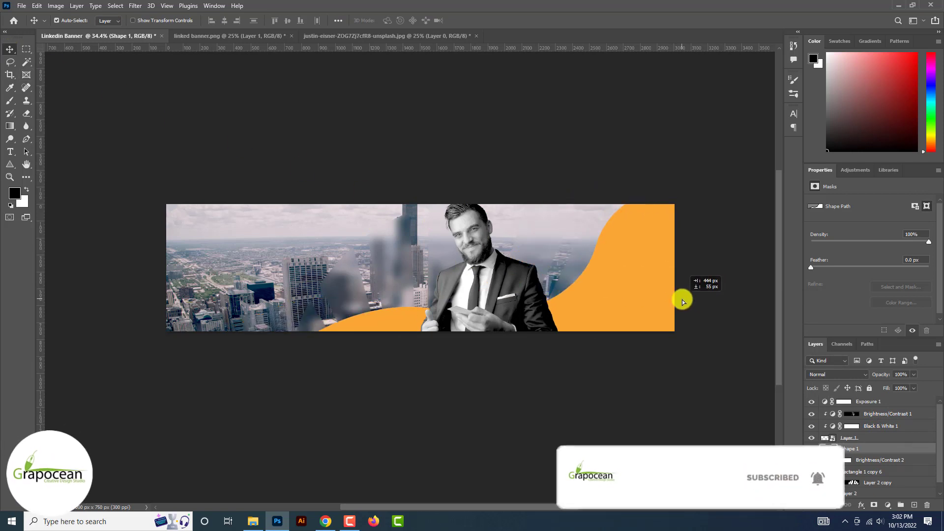
{"action": "left_click", "coordinate": [610, 422]}
{"action": "key", "text": "ctrl+0"}
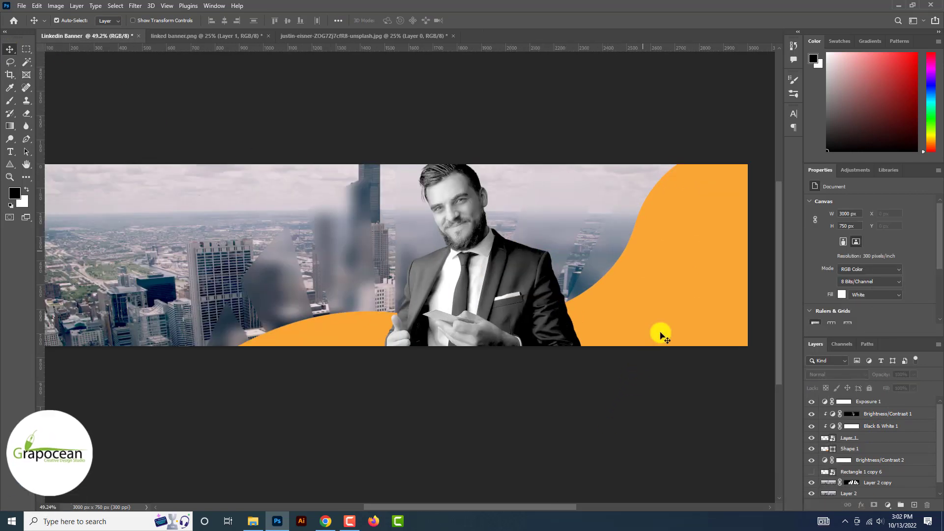
Duplicate the orange wave, tint the copy pink and offset it right and down
{"action": "left_click", "coordinate": [691, 327]}
{"action": "left_click_drag", "start_coordinate": [918, 499], "coordinate": [916, 503]}
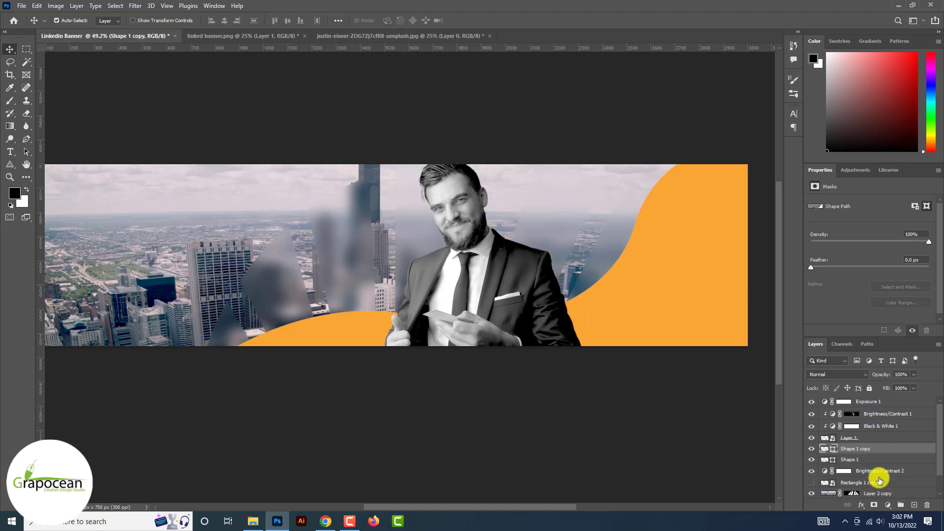
{"action": "double_click", "coordinate": [826, 448]}
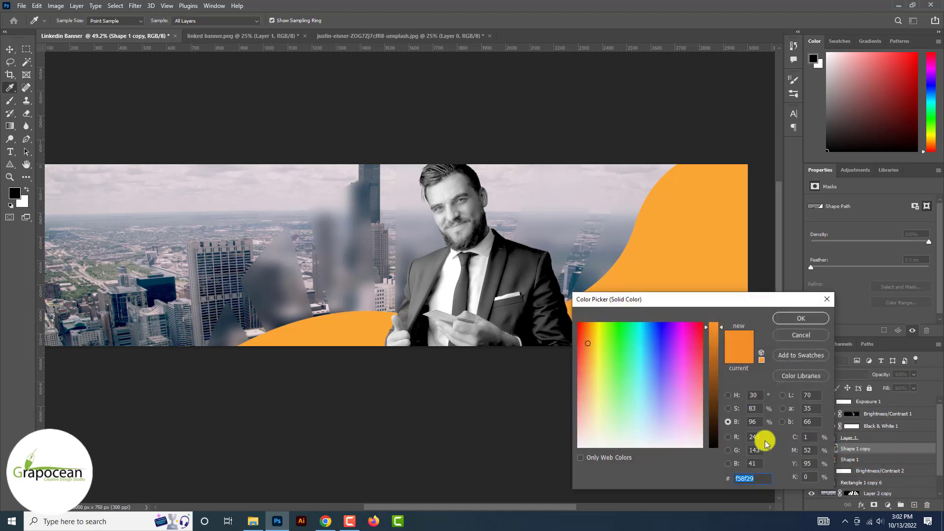
{"action": "left_click", "coordinate": [736, 451]}
{"action": "left_click", "coordinate": [735, 464]}
{"action": "left_click_drag", "start_coordinate": [714, 432], "coordinate": [719, 319]}
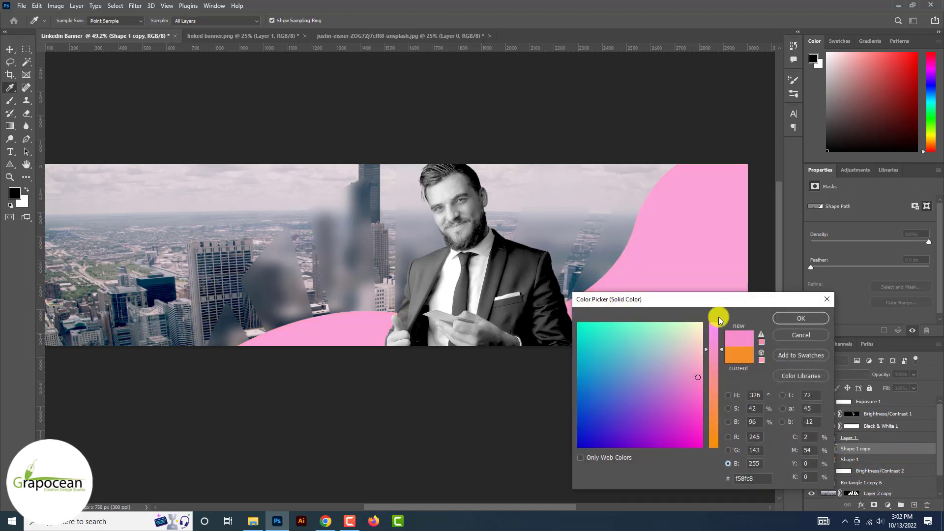
{"action": "left_click", "coordinate": [798, 319]}
{"action": "key", "text": "v"}
{"action": "left_click_drag", "start_coordinate": [649, 285], "coordinate": [662, 295]}
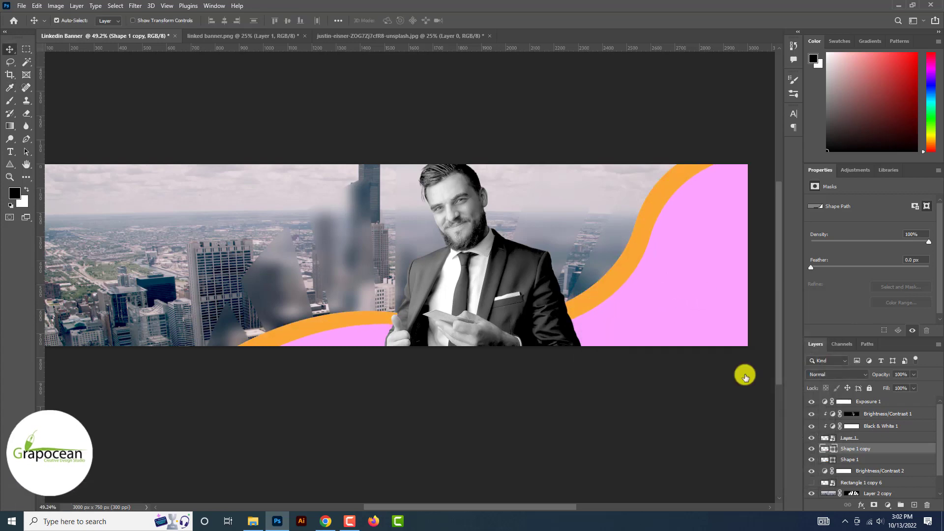
Recolour the wave copy a deep blue-purple
{"action": "double_click", "coordinate": [824, 448]}
{"action": "left_click", "coordinate": [625, 258]}
{"action": "left_click", "coordinate": [735, 439]}
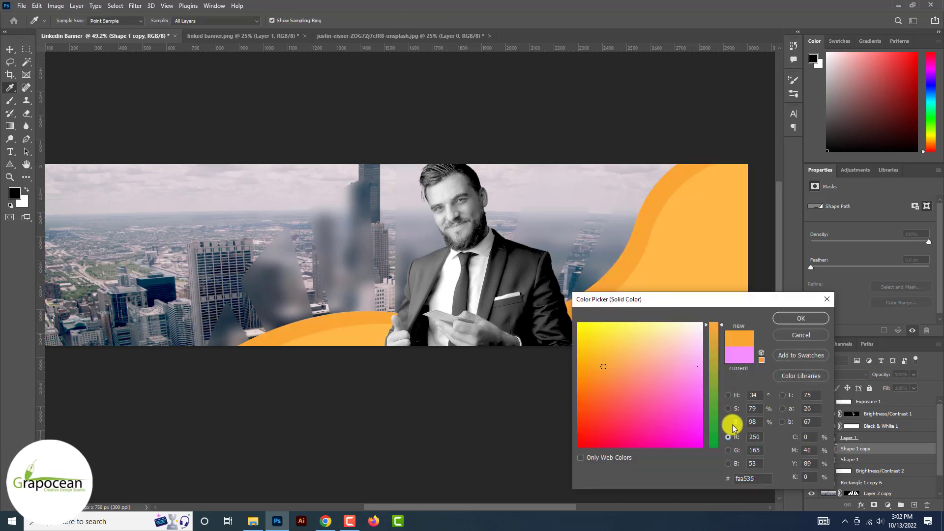
{"action": "left_click", "coordinate": [733, 423]}
{"action": "left_click", "coordinate": [736, 436]}
{"action": "left_click_drag", "start_coordinate": [712, 399], "coordinate": [711, 452]}
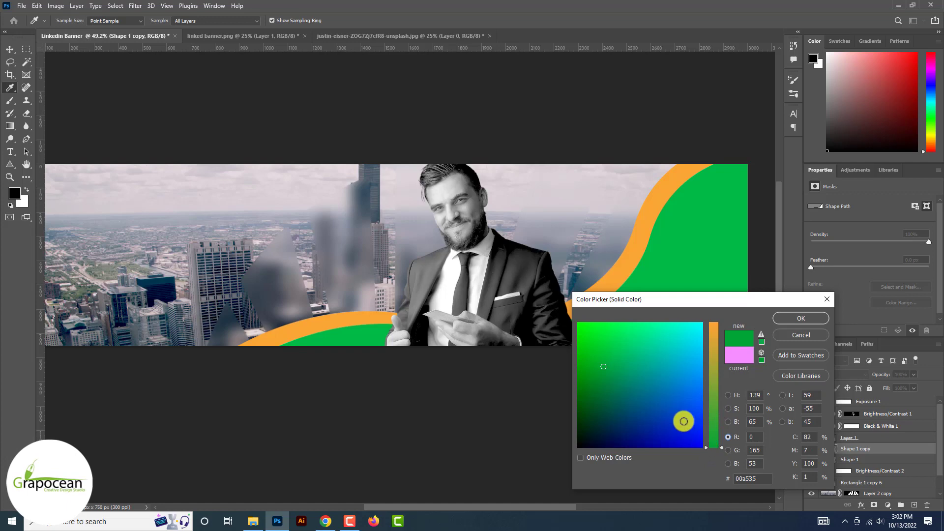
{"action": "mouse_move", "coordinate": [684, 420]}
{"action": "left_mouse_down"}
{"action": "mouse_move", "coordinate": [716, 446]}
{"action": "mouse_move", "coordinate": [712, 389]}
{"action": "mouse_move", "coordinate": [717, 428]}
{"action": "left_mouse_up"}
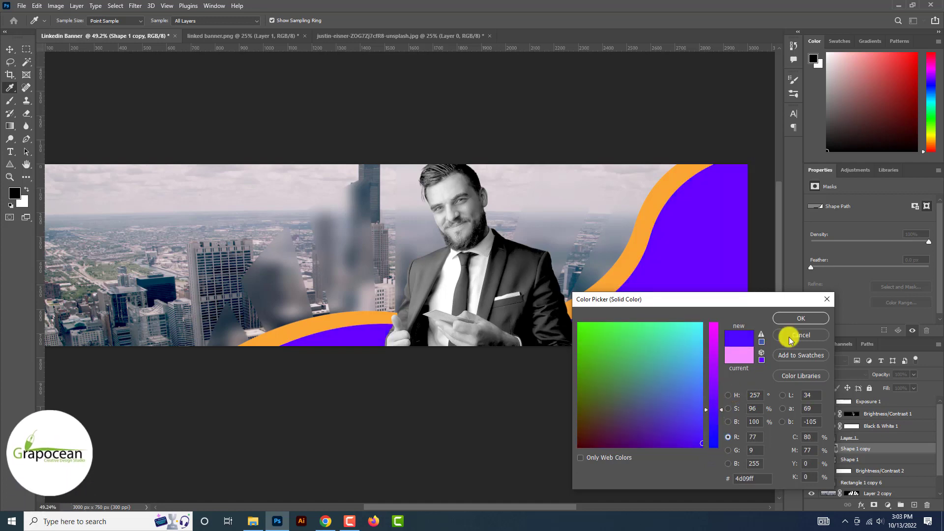
{"action": "left_click", "coordinate": [800, 319]}
Move the purple copy behind the orange wave so a thin purple edge shows
{"action": "left_click_drag", "start_coordinate": [697, 307], "coordinate": [641, 281]}
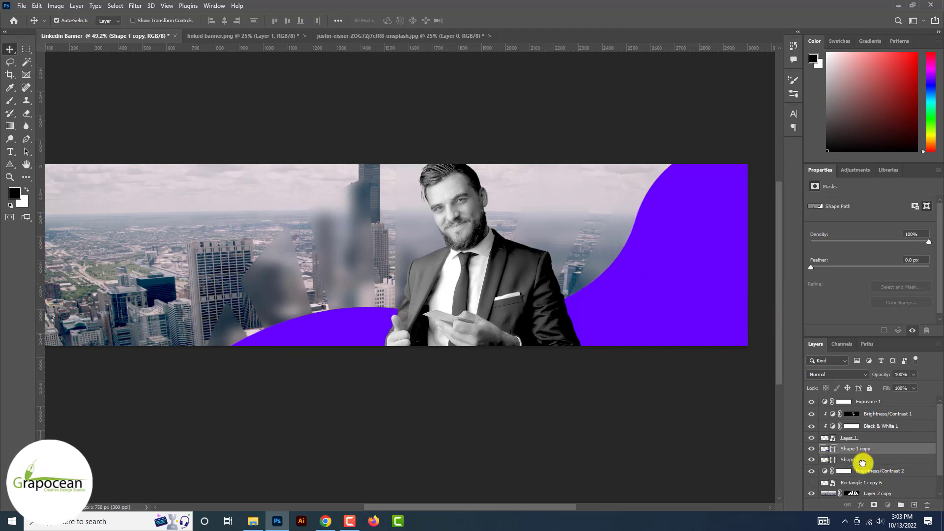
{"action": "left_click_drag", "start_coordinate": [862, 463], "coordinate": [863, 464]}
{"action": "mouse_move", "coordinate": [590, 287]}
{"action": "left_mouse_down"}
{"action": "mouse_move", "coordinate": [580, 275]}
{"action": "mouse_move", "coordinate": [574, 291]}
{"action": "mouse_move", "coordinate": [599, 280]}
{"action": "left_mouse_up"}
Duplicate the orange wave again, trying and discarding a pale yellow fill
{"action": "scroll", "coordinate": [573, 395], "scroll_direction": "down", "scroll_amount": 3}
{"action": "left_click", "coordinate": [571, 398]}
{"action": "scroll", "coordinate": [624, 258], "scroll_direction": "up", "scroll_amount": 4}
{"action": "left_click", "coordinate": [609, 319]}
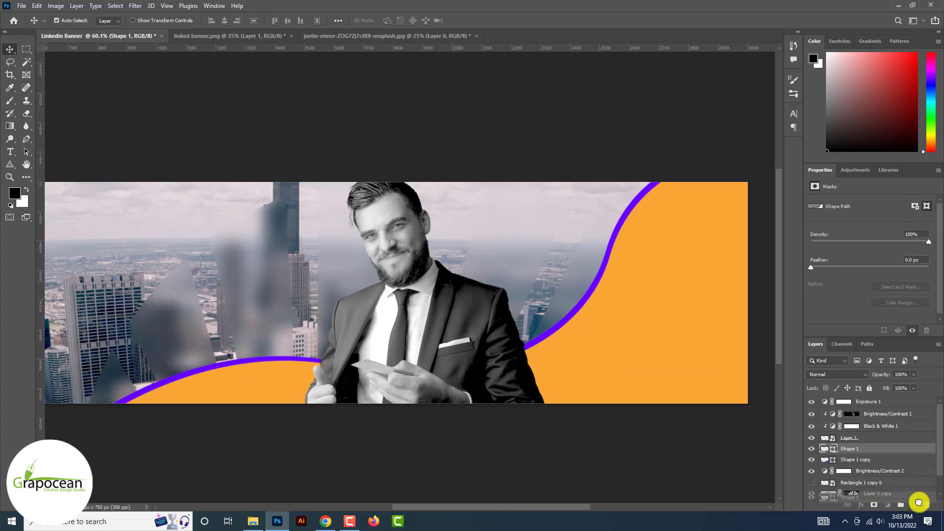
{"action": "left_click_drag", "start_coordinate": [918, 501], "coordinate": [914, 504]}
{"action": "double_click", "coordinate": [824, 448]}
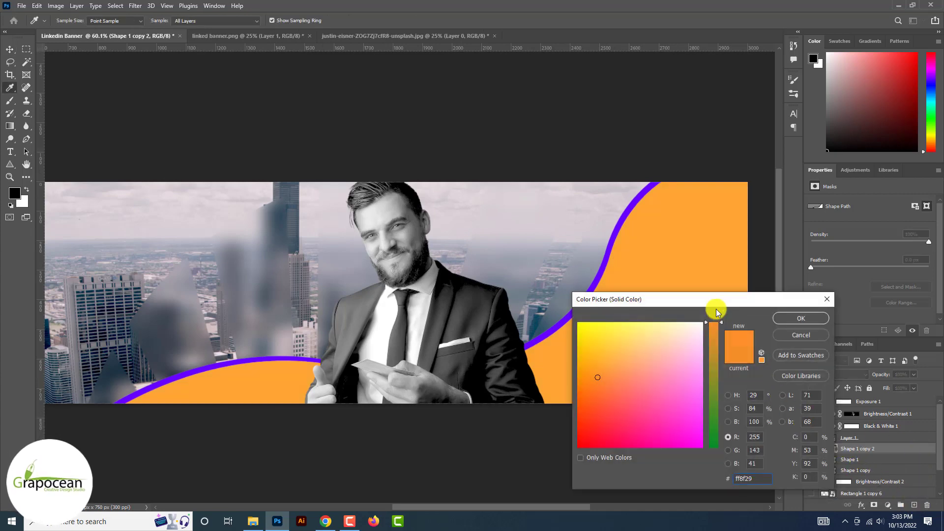
{"action": "left_click", "coordinate": [728, 421]}
{"action": "left_click_drag", "start_coordinate": [673, 238], "coordinate": [693, 286]}
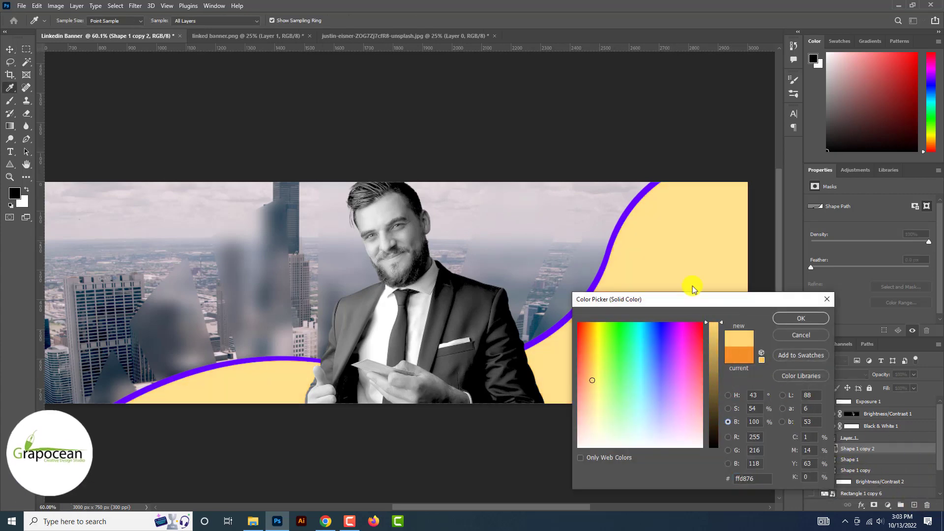
{"action": "left_click", "coordinate": [801, 333]}
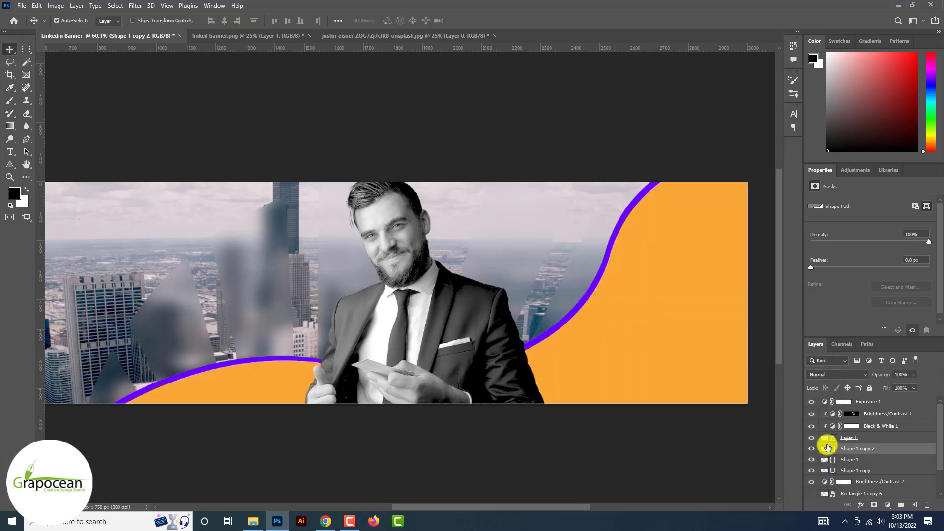
Add a layer mask to the new wave copy so it shows on the right side
{"action": "double_click", "coordinate": [826, 447]}
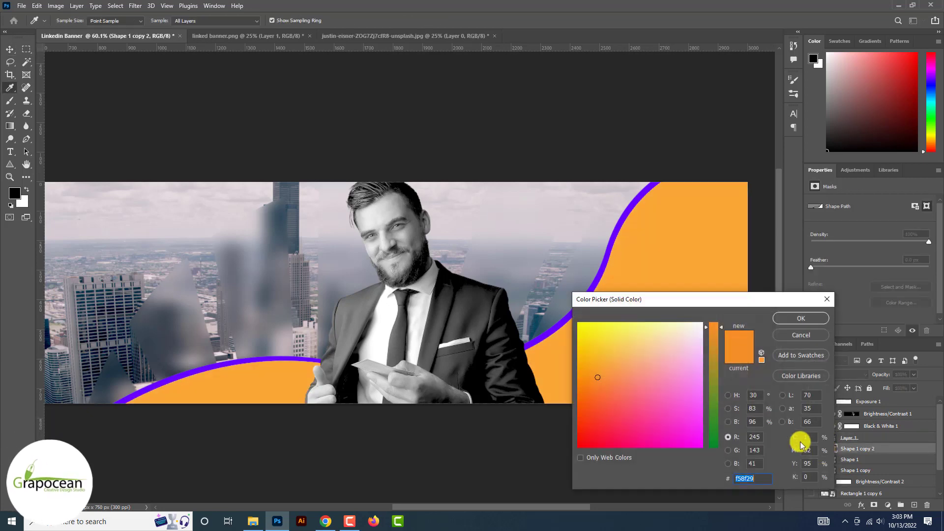
{"action": "left_click", "coordinate": [729, 421]}
{"action": "left_click", "coordinate": [800, 317]}
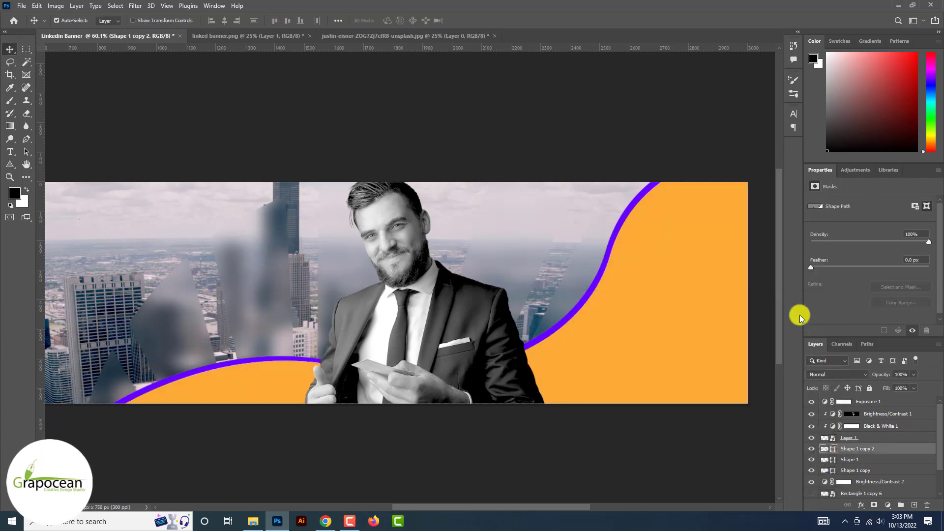
{"action": "left_click", "coordinate": [873, 505]}
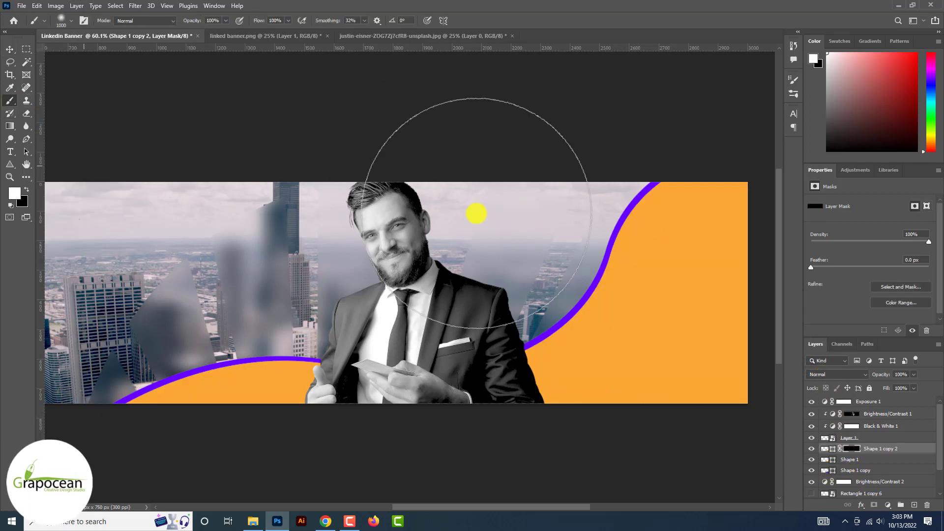
{"action": "left_click", "coordinate": [680, 264]}
{"action": "scroll", "coordinate": [666, 265], "scroll_direction": "down", "scroll_amount": 7}
{"action": "scroll", "coordinate": [685, 286], "scroll_direction": "up", "scroll_amount": 5}
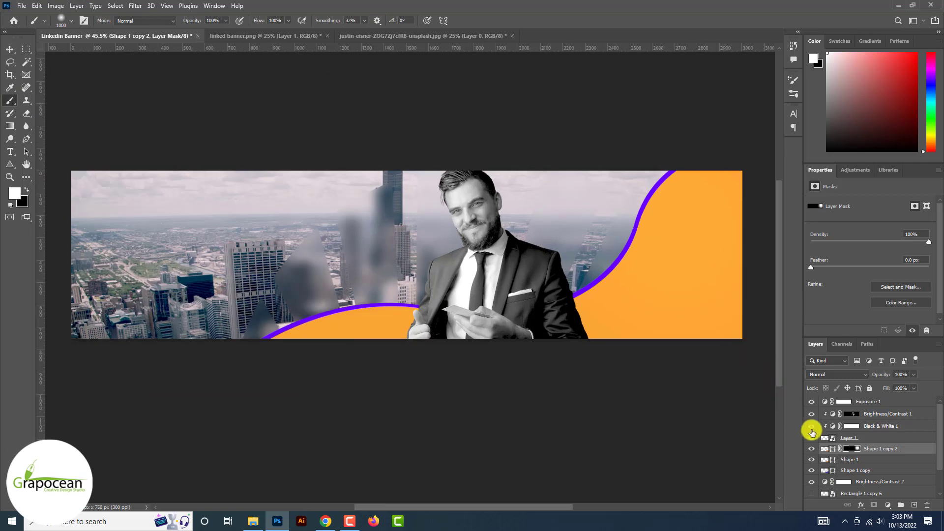
Fill the masked wave copy with yellow (#ffd74c)
{"action": "double_click", "coordinate": [825, 448]}
{"action": "left_click", "coordinate": [586, 335]}
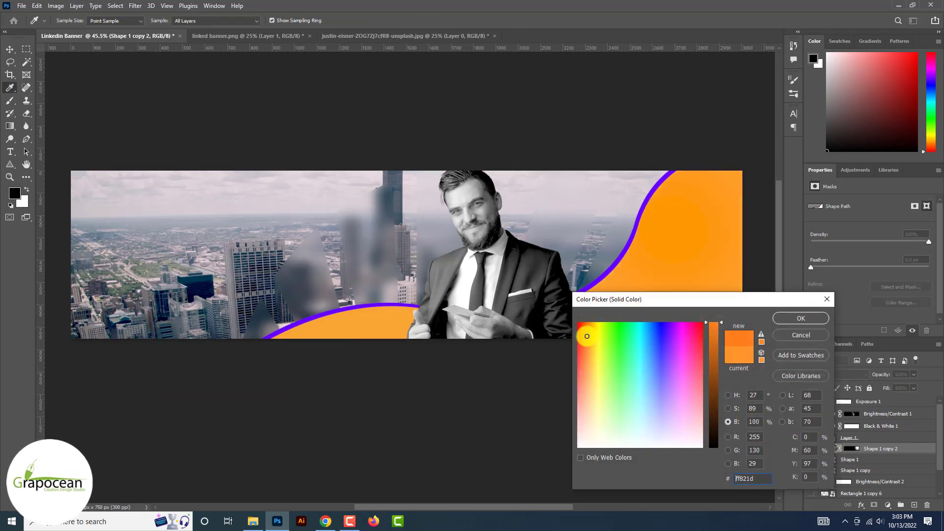
{"action": "left_click_drag", "start_coordinate": [587, 336], "coordinate": [592, 359]}
{"action": "left_click", "coordinate": [804, 319]}
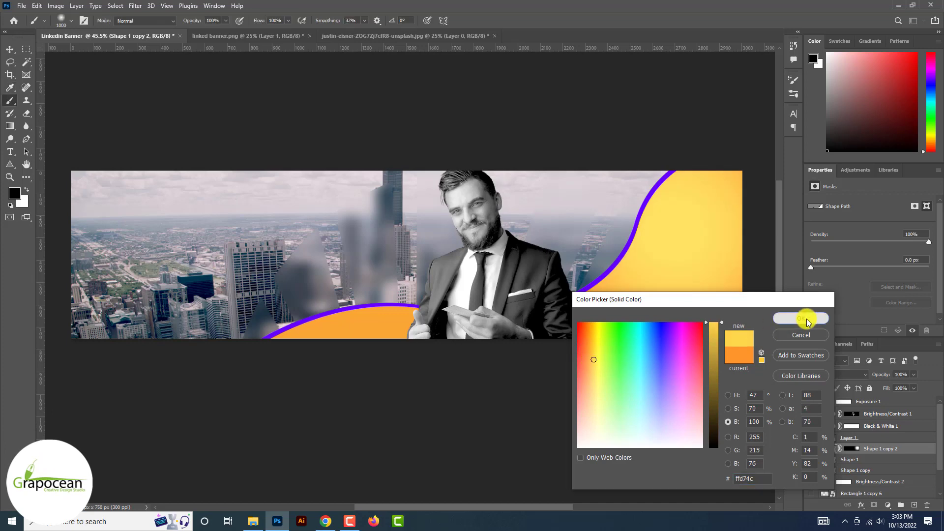
Try a different brightness for the original orange wave's colour
{"action": "scroll", "coordinate": [806, 319], "scroll_direction": "down", "scroll_amount": 3}
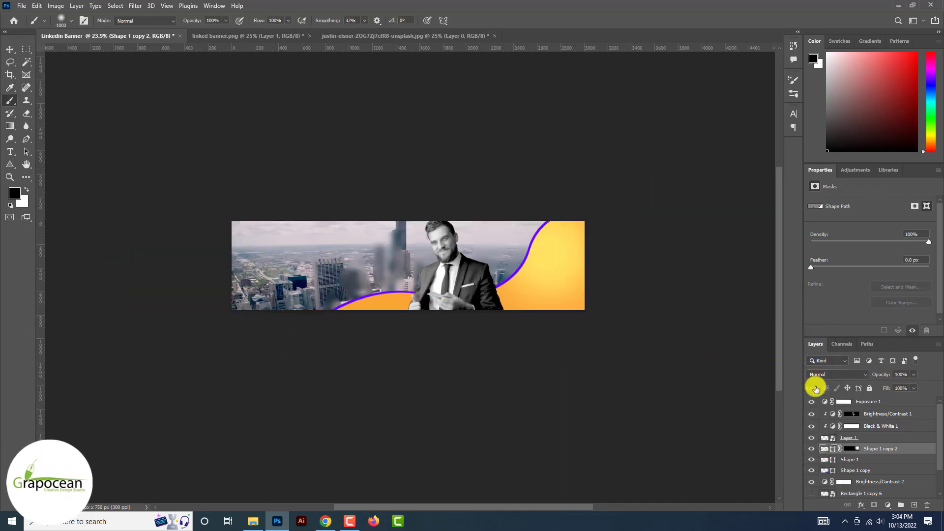
{"action": "double_click", "coordinate": [826, 462]}
{"action": "left_click_drag", "start_coordinate": [712, 344], "coordinate": [715, 333]}
Zoom into the banner and nudge the purple wave up and left
{"action": "left_click", "coordinate": [801, 318]}
{"action": "key", "text": "b"}
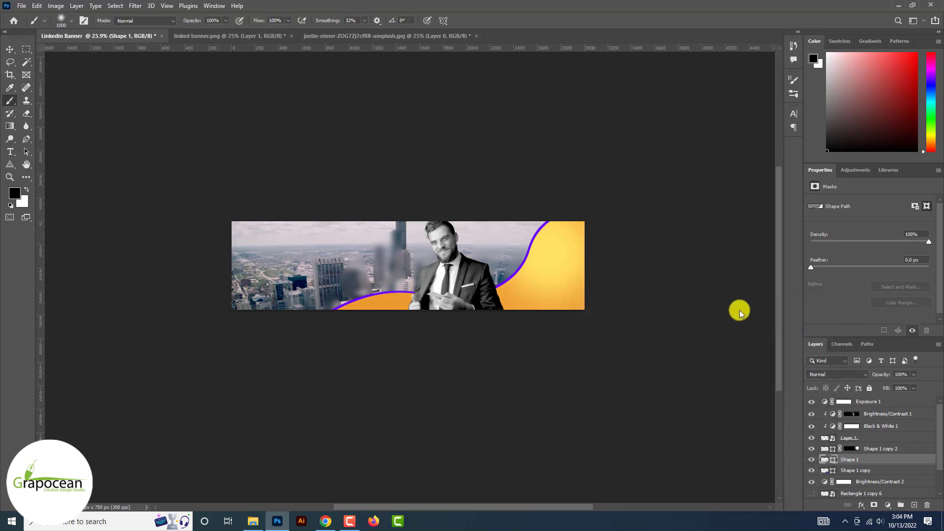
{"action": "left_click", "coordinate": [542, 269], "text": "ctrl+space"}
{"action": "left_click", "coordinate": [542, 269], "text": "ctrl+space"}
{"action": "left_click", "coordinate": [11, 49]}
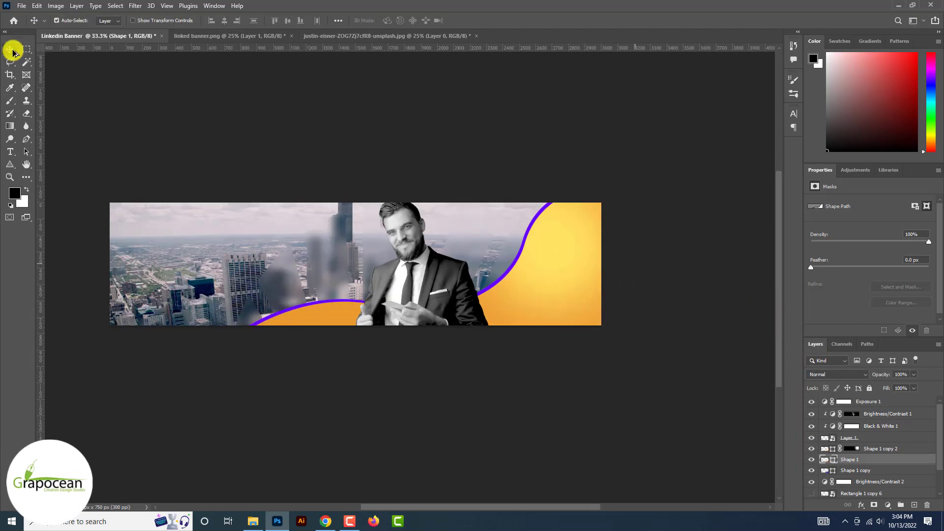
{"action": "scroll", "coordinate": [142, 87], "scroll_direction": "up", "scroll_amount": 2}
{"action": "mouse_move", "coordinate": [566, 208]}
{"action": "left_mouse_down"}
{"action": "mouse_move", "coordinate": [522, 188]}
{"action": "mouse_move", "coordinate": [571, 196]}
{"action": "left_mouse_up"}
Drag the purple wave down and left into a broad band behind the businessman
{"action": "key", "text": "ctrl+minus"}
{"action": "key", "text": "ctrl+minus"}
{"action": "key", "text": "ctrl+minus"}
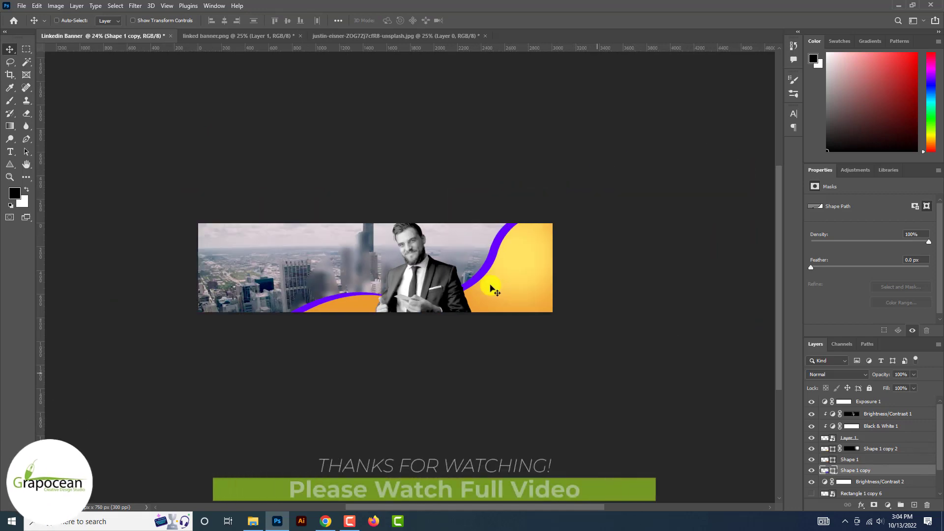
{"action": "left_click", "coordinate": [386, 403]}
{"action": "scroll", "coordinate": [429, 361], "scroll_direction": "up", "scroll_amount": 5}
{"action": "left_click_drag", "start_coordinate": [508, 271], "coordinate": [418, 276]}
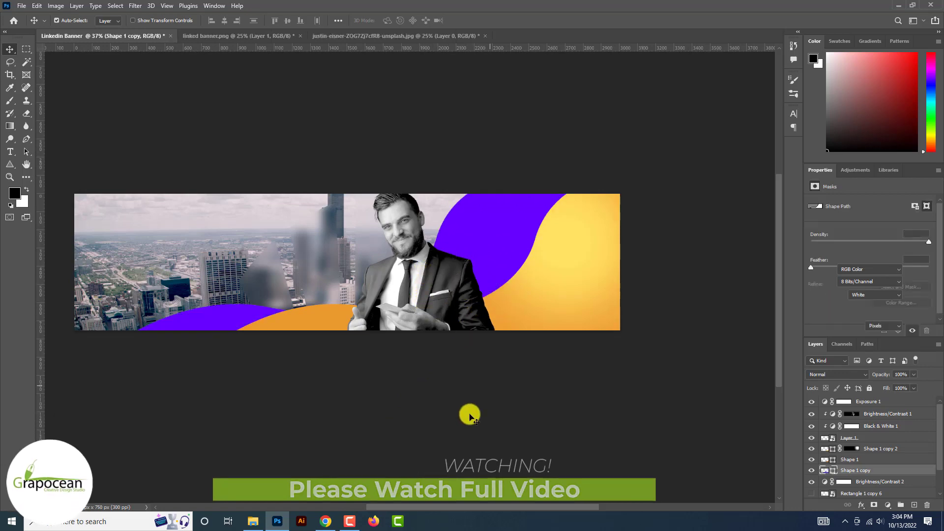
{"action": "left_click", "coordinate": [469, 417]}
{"action": "scroll", "coordinate": [451, 373], "scroll_direction": "down", "scroll_amount": 7}
{"action": "scroll", "coordinate": [417, 303], "scroll_direction": "up", "scroll_amount": 6}
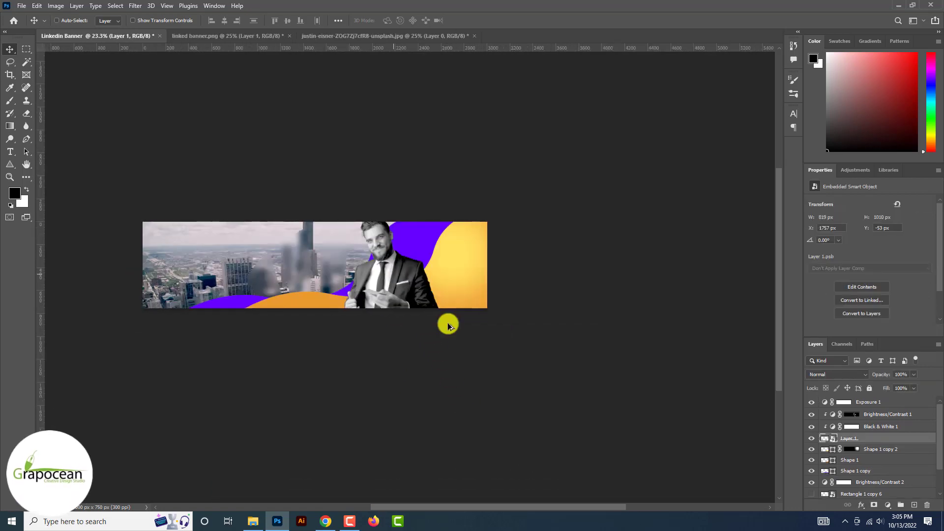
{"action": "scroll", "coordinate": [447, 324], "scroll_direction": "up", "scroll_amount": 9}
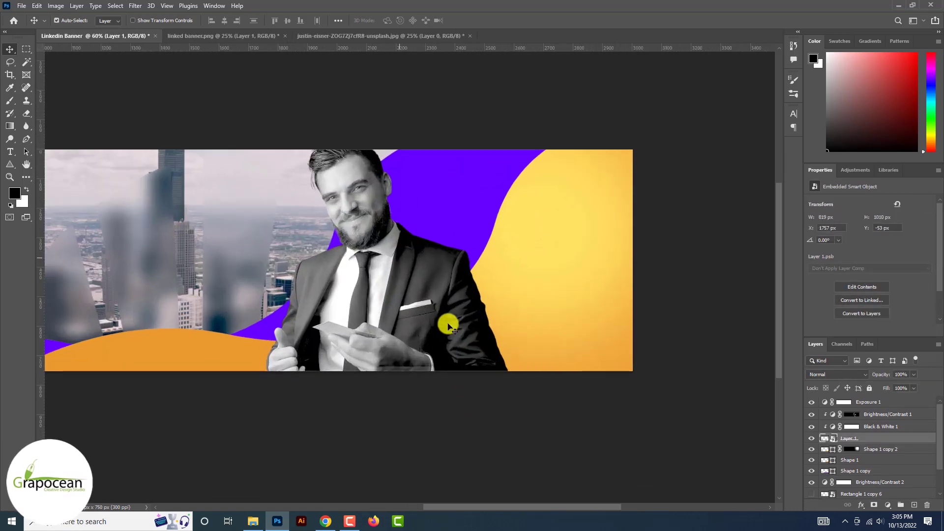
{"action": "scroll", "coordinate": [447, 324], "scroll_direction": "down", "scroll_amount": 1}
{"action": "scroll", "coordinate": [447, 325], "scroll_direction": "up", "scroll_amount": 5}
{"action": "scroll", "coordinate": [448, 324], "scroll_direction": "down", "scroll_amount": 1}
{"action": "scroll", "coordinate": [448, 324], "scroll_direction": "up", "scroll_amount": 2}
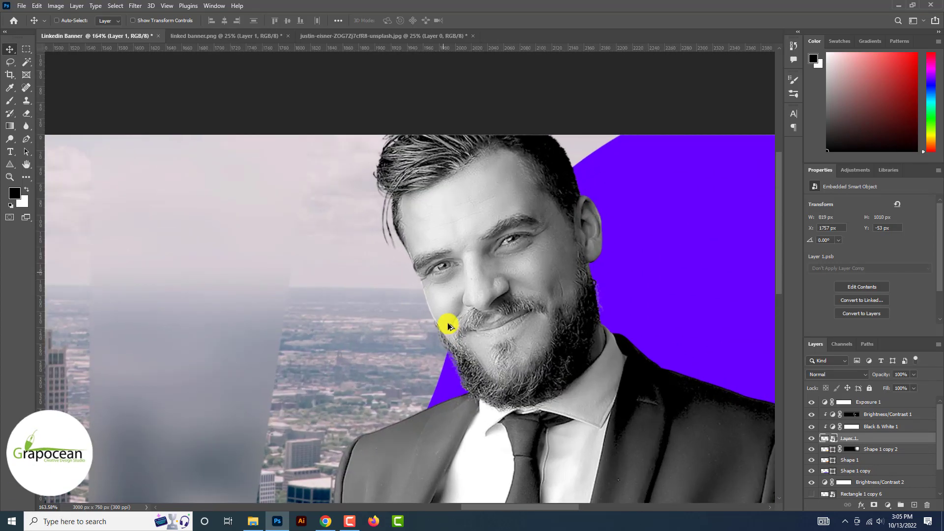
{"action": "scroll", "coordinate": [447, 322], "scroll_direction": "down", "scroll_amount": 8}
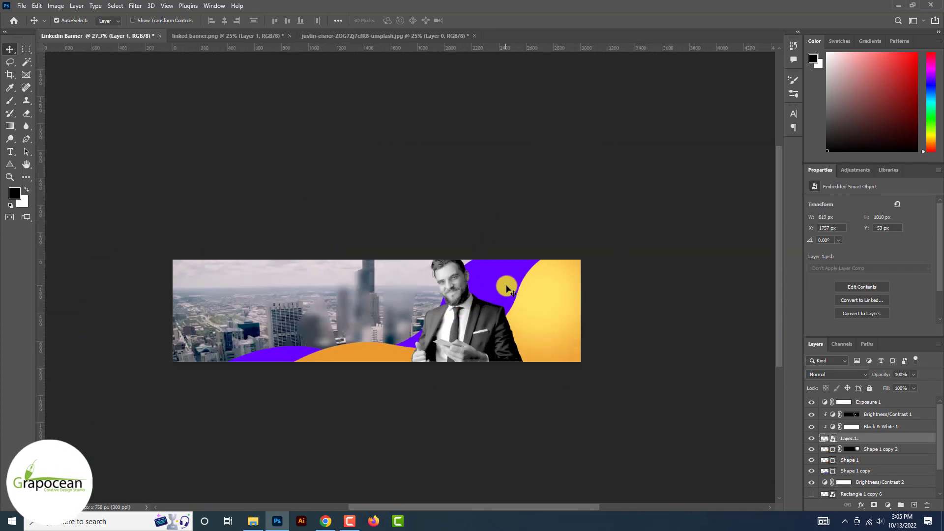
Duplicate the purple wave and recolour the copy a saturated, darker blue
{"action": "left_click", "coordinate": [506, 287]}
{"action": "left_click_drag", "start_coordinate": [893, 470], "coordinate": [914, 504]}
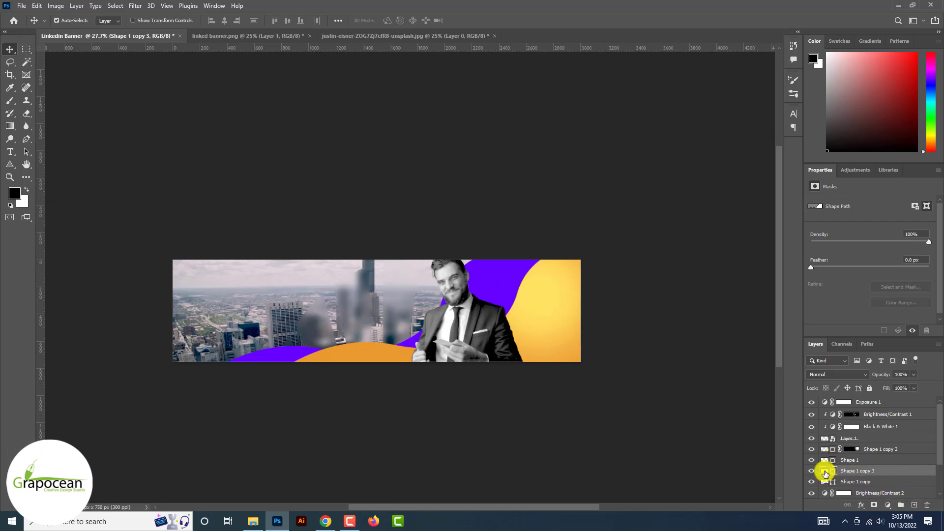
{"action": "double_click", "coordinate": [826, 472]}
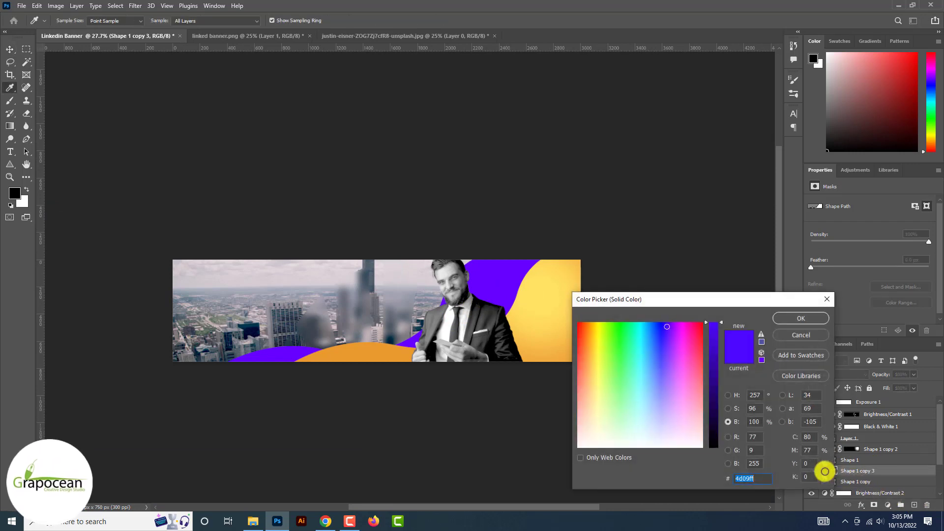
{"action": "left_click_drag", "start_coordinate": [668, 328], "coordinate": [666, 307]}
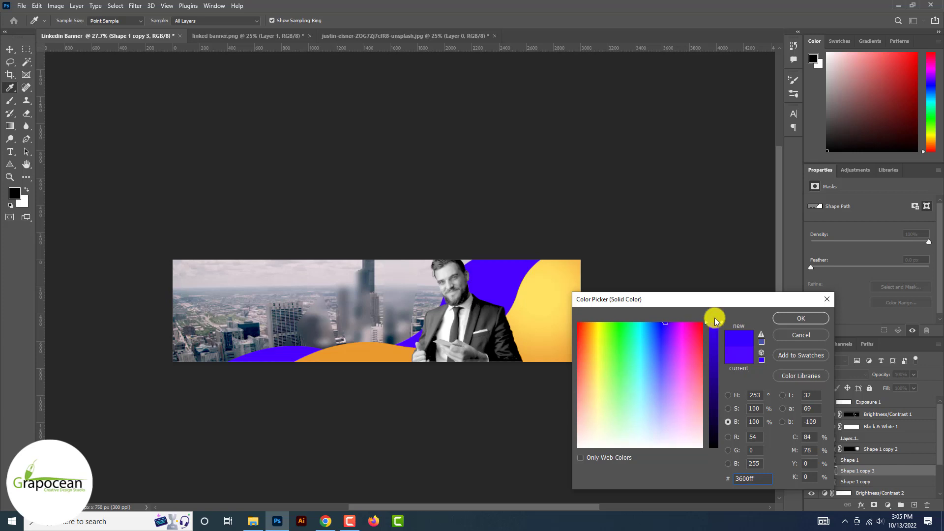
{"action": "left_click_drag", "start_coordinate": [715, 320], "coordinate": [716, 376]}
{"action": "left_click", "coordinate": [800, 318]}
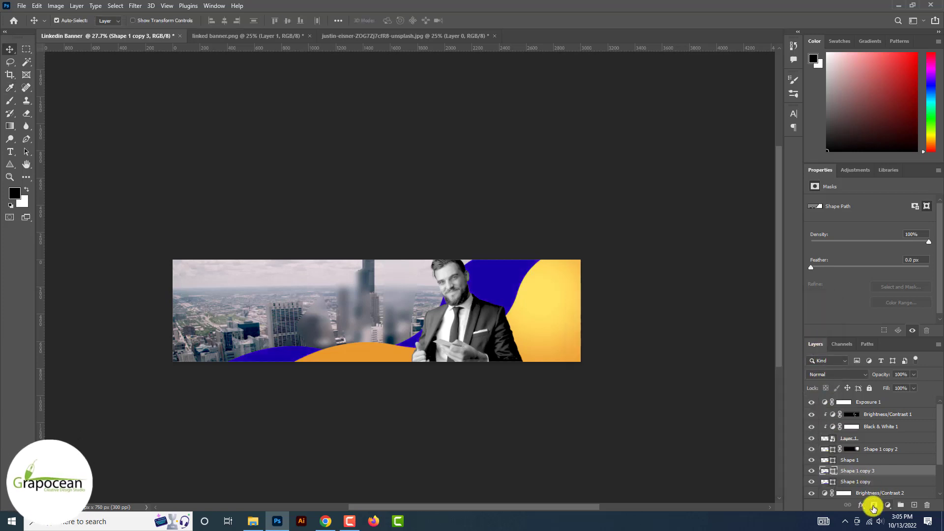
Invert the copy's layer mask to hide it and pick the Brush tool
{"action": "key", "text": "ctrl+i"}
{"action": "right_click", "coordinate": [10, 101]}
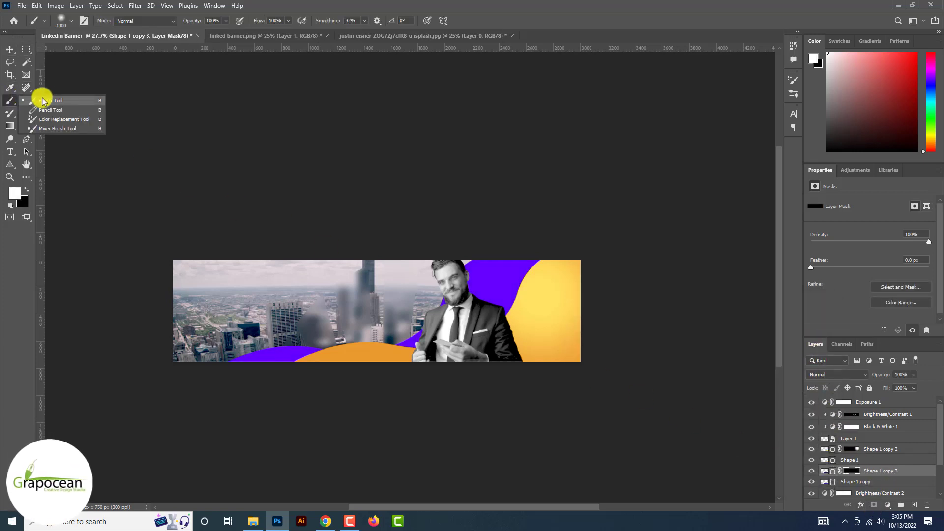
{"action": "left_click", "coordinate": [43, 98]}
{"action": "scroll", "coordinate": [511, 310], "scroll_direction": "down", "scroll_amount": 2}
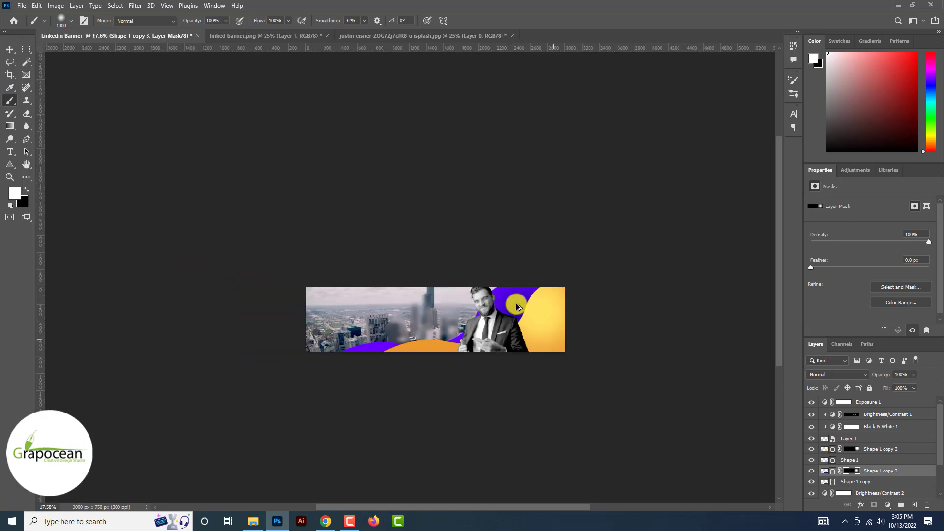
{"action": "scroll", "coordinate": [514, 297], "scroll_direction": "up", "scroll_amount": 3}
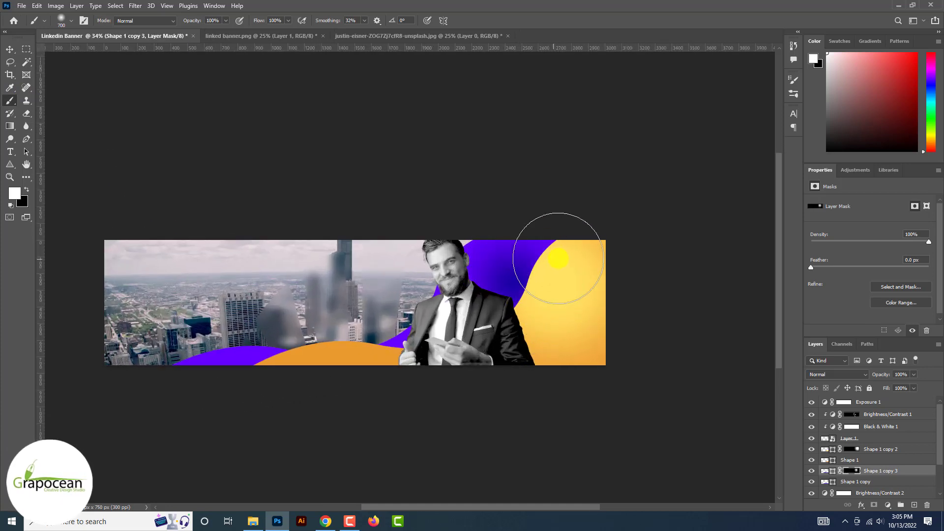
{"action": "scroll", "coordinate": [553, 290], "scroll_direction": "down", "scroll_amount": 2}
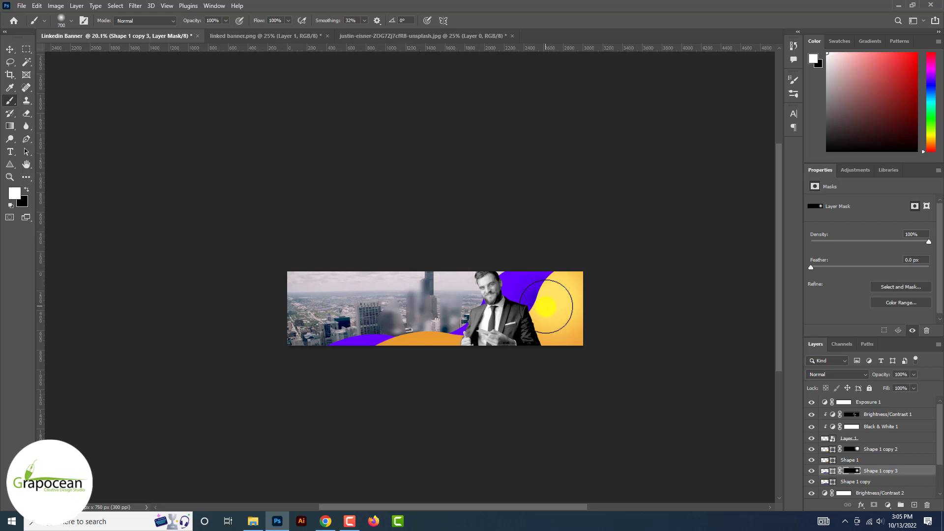
{"action": "scroll", "coordinate": [573, 285], "scroll_direction": "up", "scroll_amount": 3}
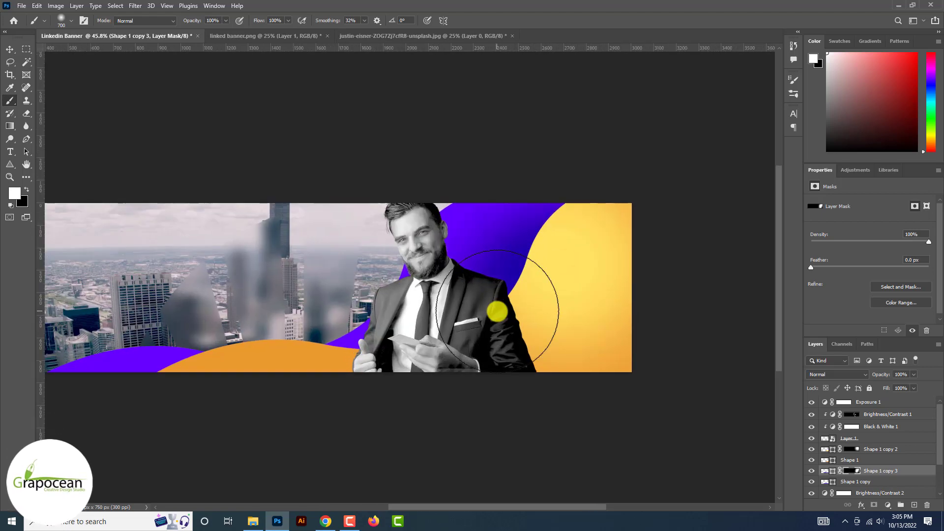
{"action": "scroll", "coordinate": [496, 312], "scroll_direction": "down", "scroll_amount": 1}
{"action": "scroll", "coordinate": [422, 293], "scroll_direction": "up", "scroll_amount": 4}
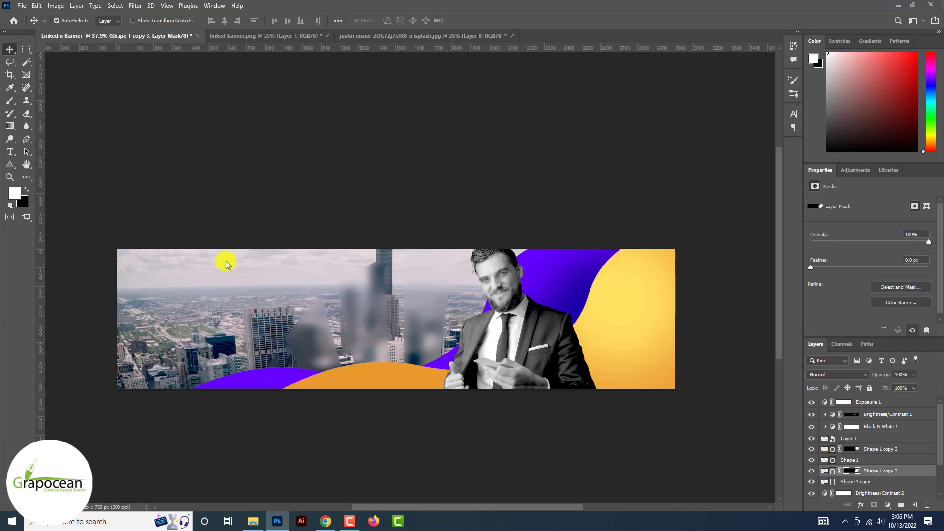
Type the 'Business' title on a new top layer in the sky area
{"action": "left_click", "coordinate": [11, 148]}
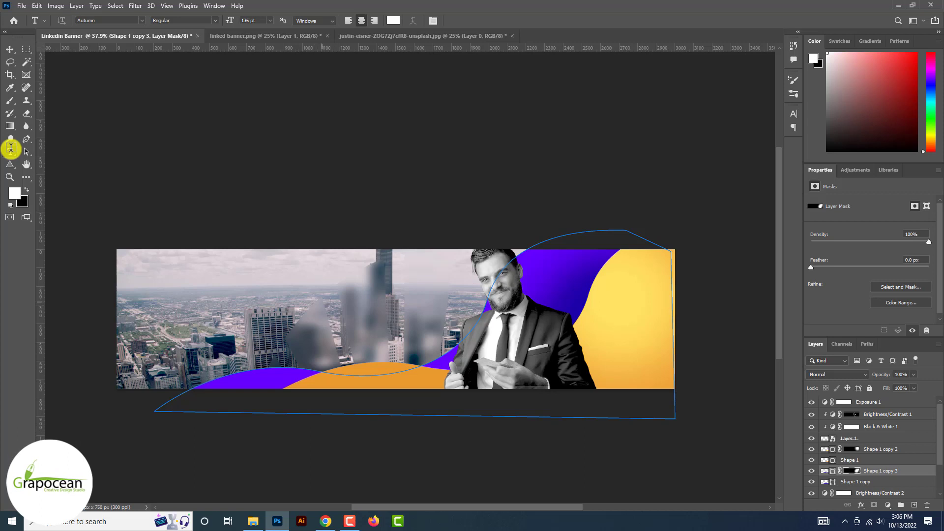
{"action": "left_click", "coordinate": [901, 402]}
{"action": "left_click", "coordinate": [914, 505]}
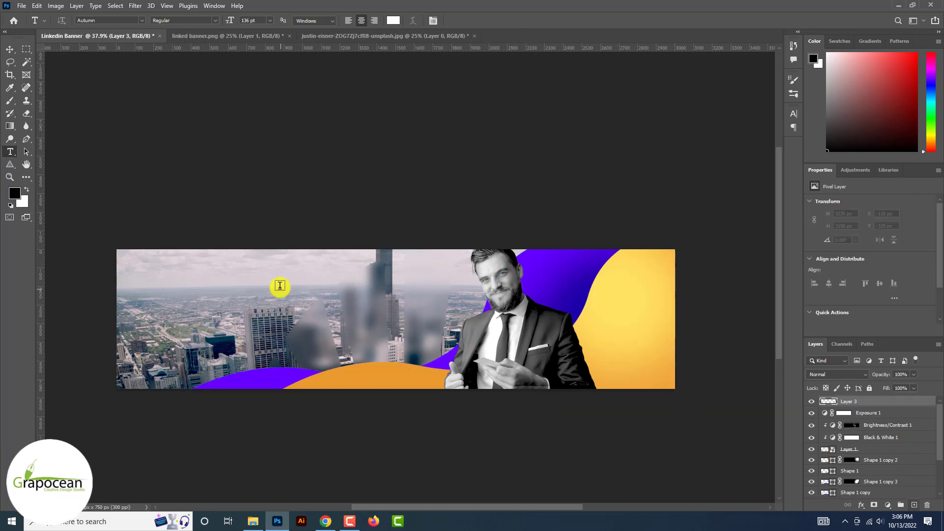
{"action": "left_click", "coordinate": [279, 288]}
{"action": "key", "text": "BackSpace"}
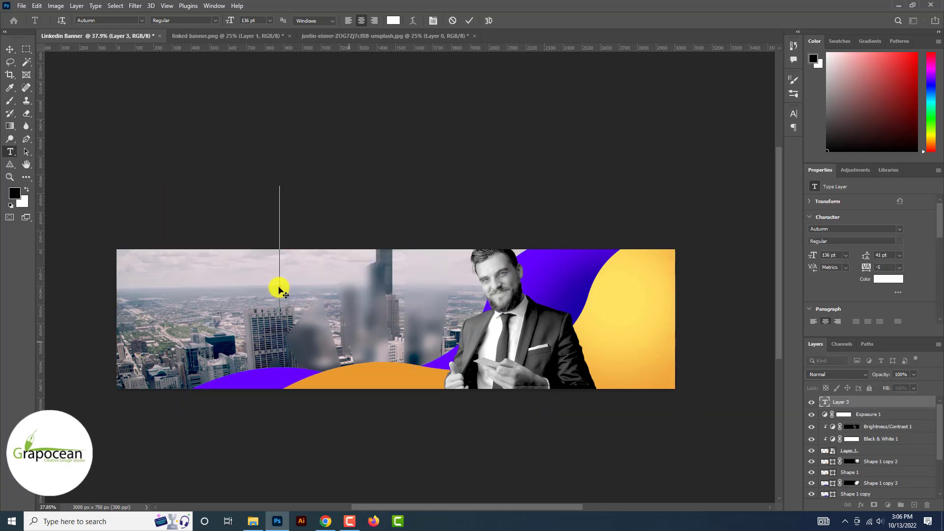
{"action": "type", "text": "Dusiness"}
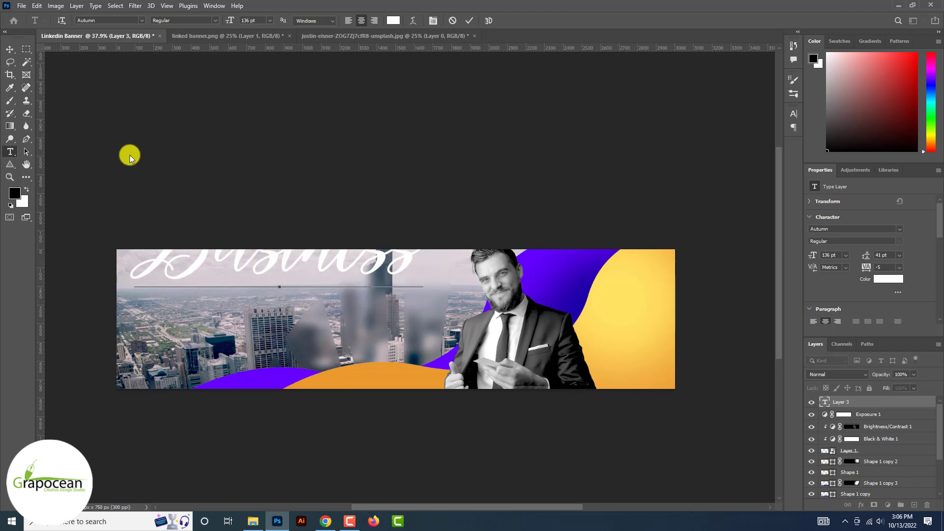
{"action": "left_click", "coordinate": [10, 50]}
Scale the Business text to about 58% and move it down and right
{"action": "left_click_drag", "start_coordinate": [338, 266], "coordinate": [358, 324]}
{"action": "scroll", "coordinate": [362, 326], "scroll_direction": "up", "scroll_amount": 4}
{"action": "key", "text": "ctrl+t"}
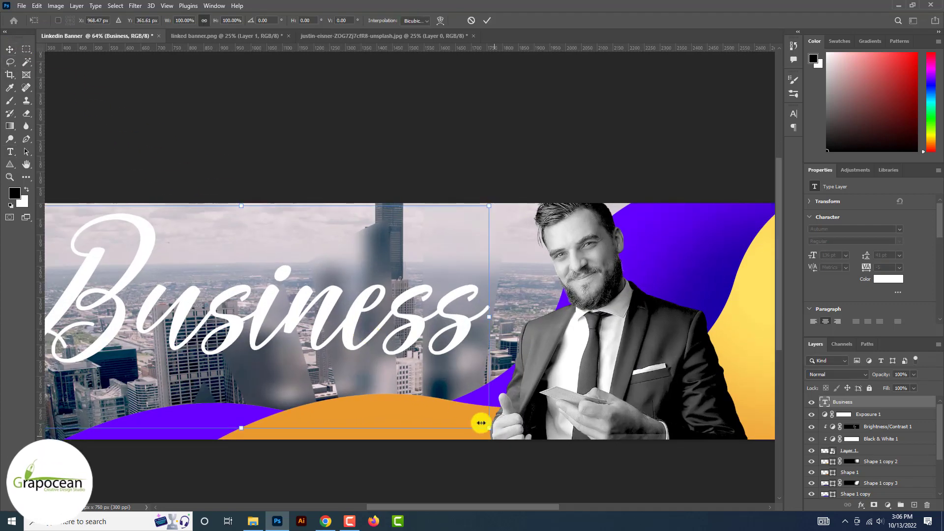
{"action": "left_click_drag", "start_coordinate": [481, 423], "coordinate": [383, 385]}
{"action": "left_click_drag", "start_coordinate": [371, 316], "coordinate": [404, 306]}
{"action": "scroll", "coordinate": [393, 301], "scroll_direction": "down", "scroll_amount": 5}
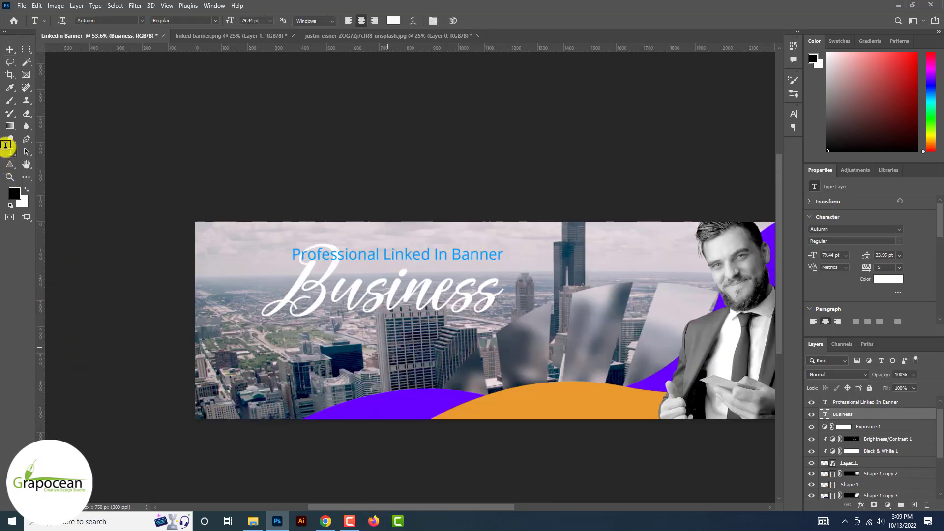
Add 'Solution Here' below in 31 pt Anton and nudge it into place
{"action": "left_click", "coordinate": [363, 355]}
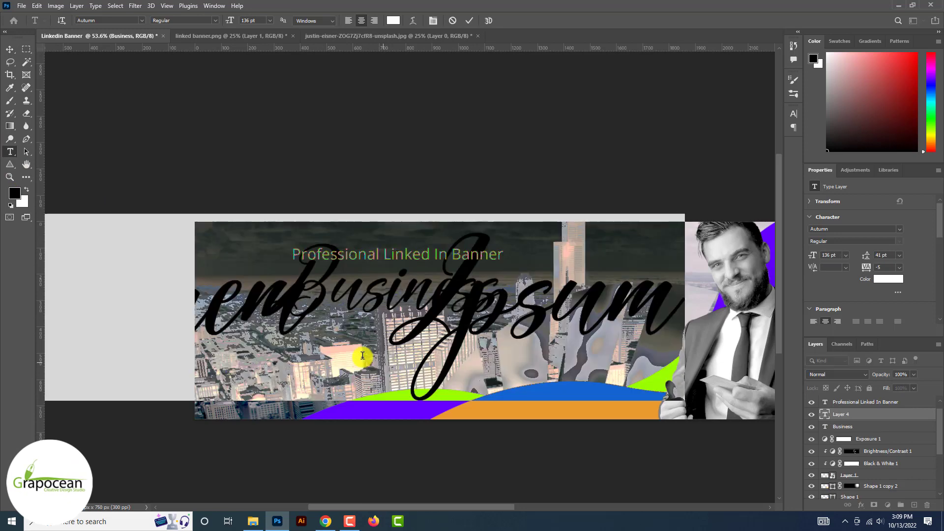
{"action": "type", "text": "Solution "}
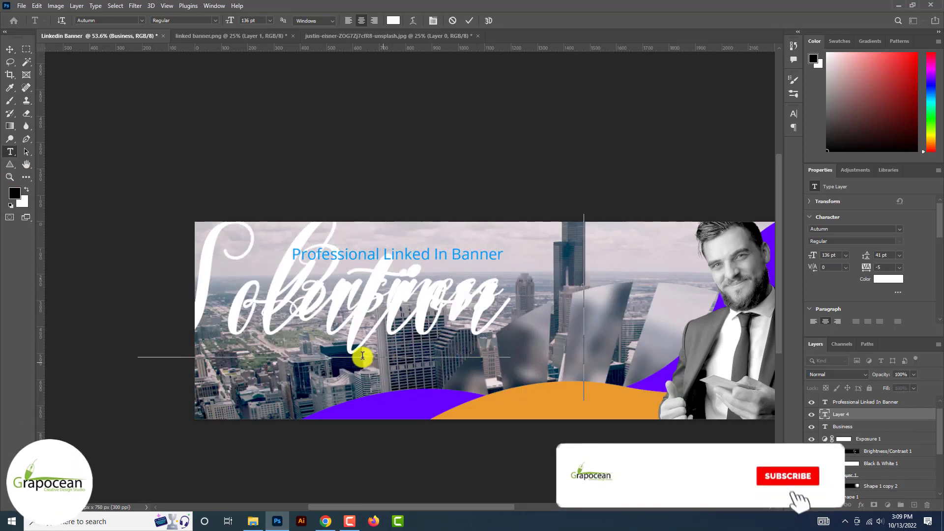
{"action": "type", "text": "Herer"}
{"action": "key", "text": "ctrl+a"}
{"action": "left_click_drag", "start_coordinate": [230, 21], "coordinate": [176, 26]}
{"action": "left_click", "coordinate": [142, 20]}
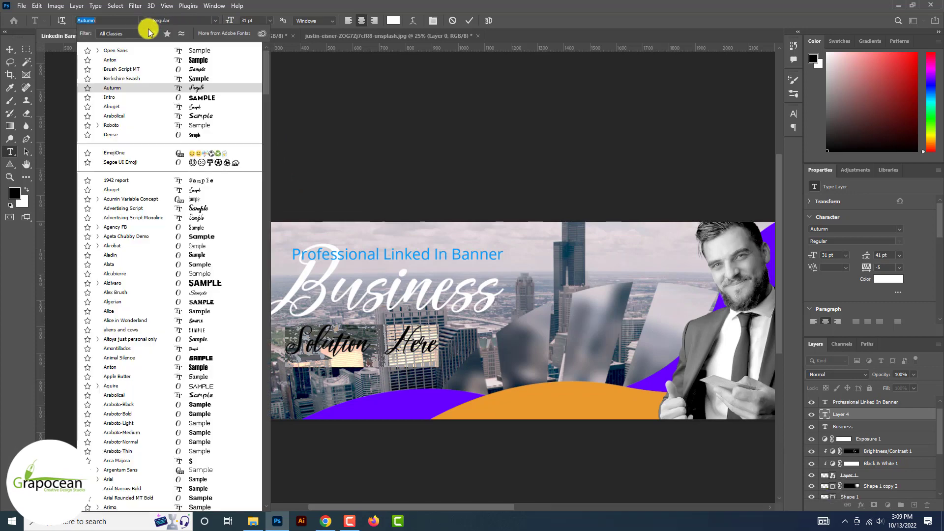
{"action": "left_click", "coordinate": [196, 59]}
{"action": "left_click", "coordinate": [10, 49]}
{"action": "left_click_drag", "start_coordinate": [422, 347], "coordinate": [459, 329]}
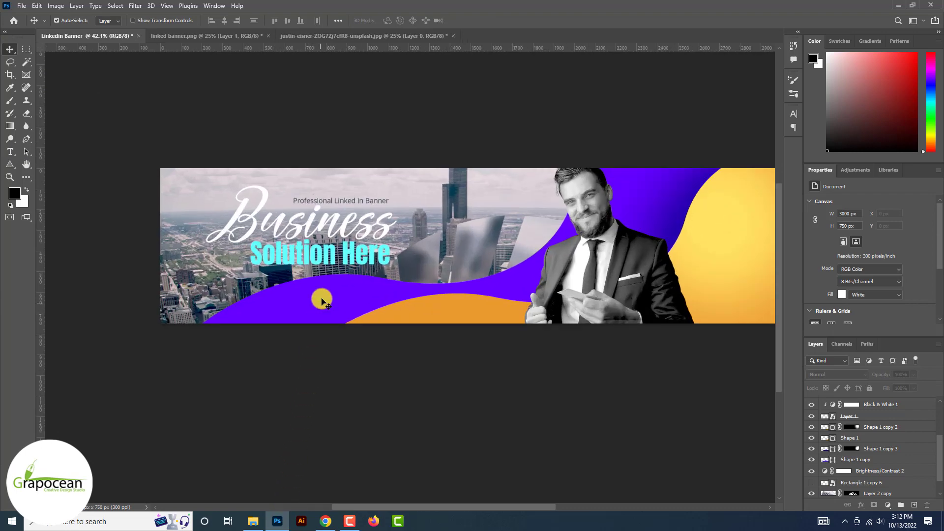
Set the purple wave to 50% opacity and apply a Path Blur at 67% speed, 0% taper
{"action": "left_click", "coordinate": [322, 301]}
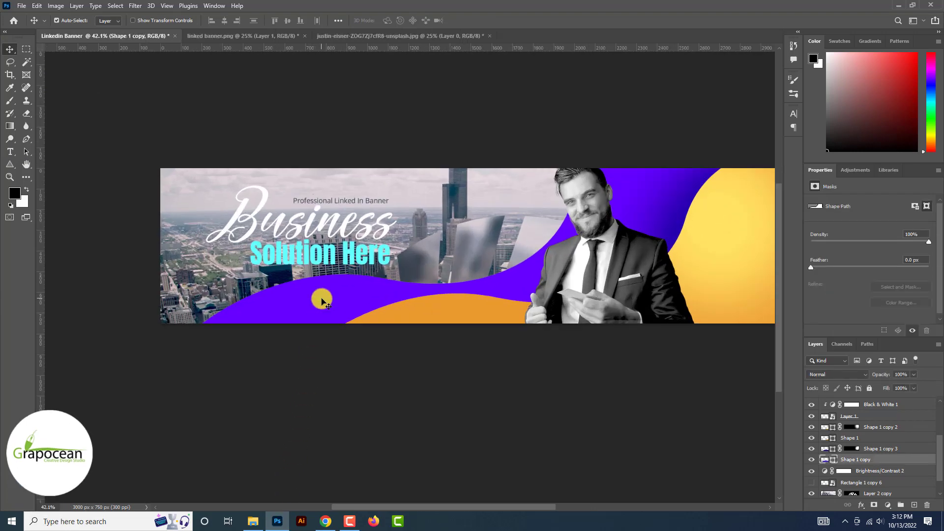
{"action": "key", "text": "5"}
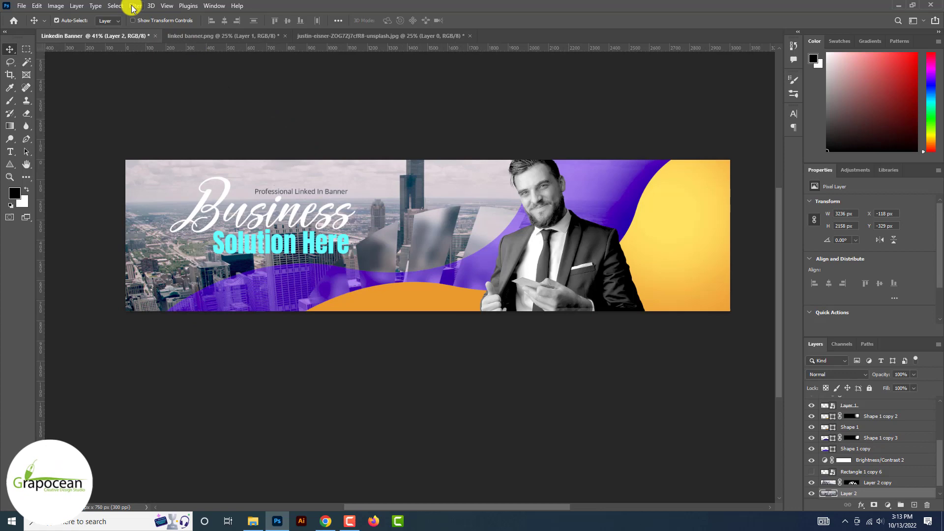
{"action": "left_click", "coordinate": [134, 6]}
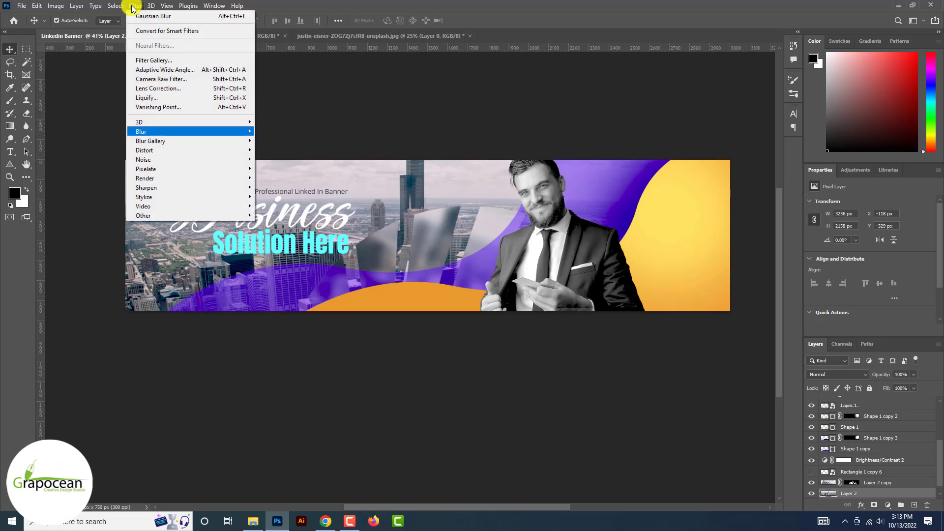
{"action": "mouse_move", "coordinate": [191, 131]}
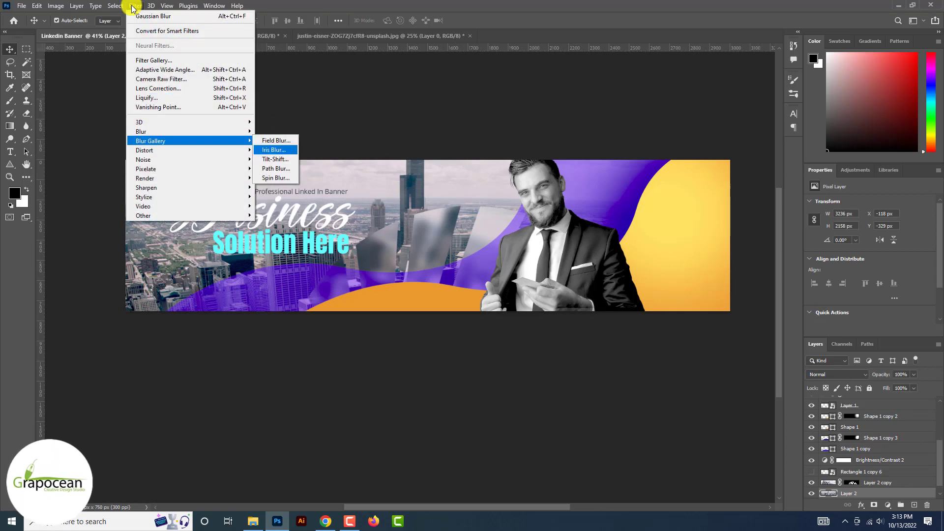
{"action": "left_click", "coordinate": [277, 168]}
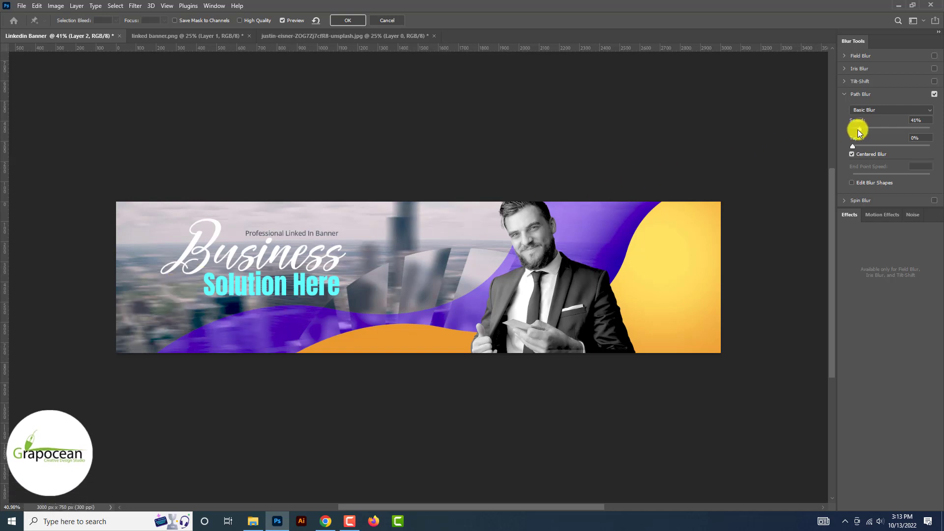
{"action": "mouse_move", "coordinate": [860, 129]}
{"action": "left_mouse_down"}
{"action": "mouse_move", "coordinate": [886, 130]}
{"action": "mouse_move", "coordinate": [862, 131]}
{"action": "left_mouse_up"}
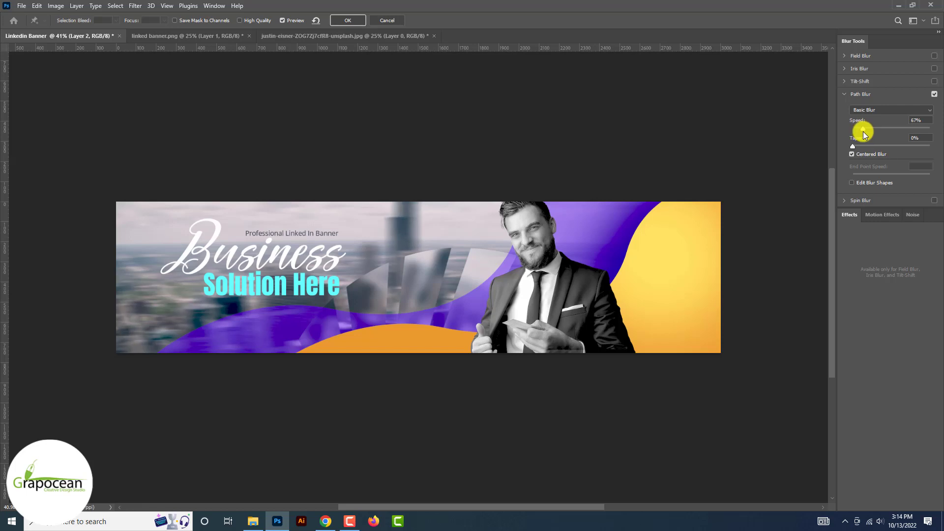
{"action": "left_click", "coordinate": [863, 131]}
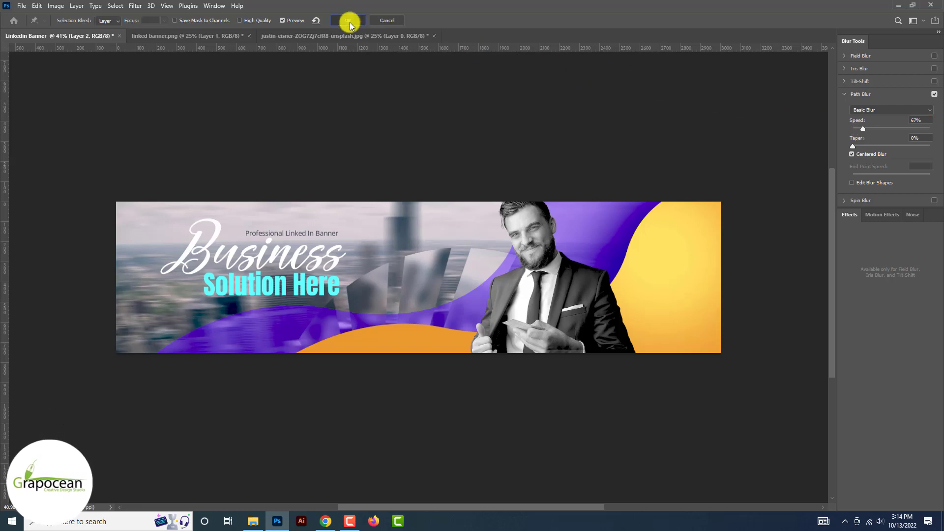
{"action": "left_click", "coordinate": [349, 22]}
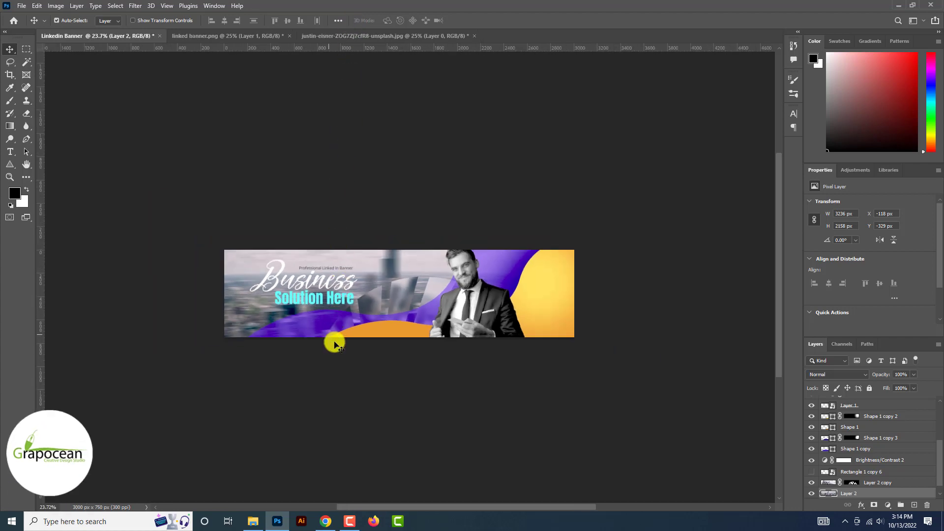
{"action": "scroll", "coordinate": [333, 343], "scroll_direction": "up", "scroll_amount": 3}
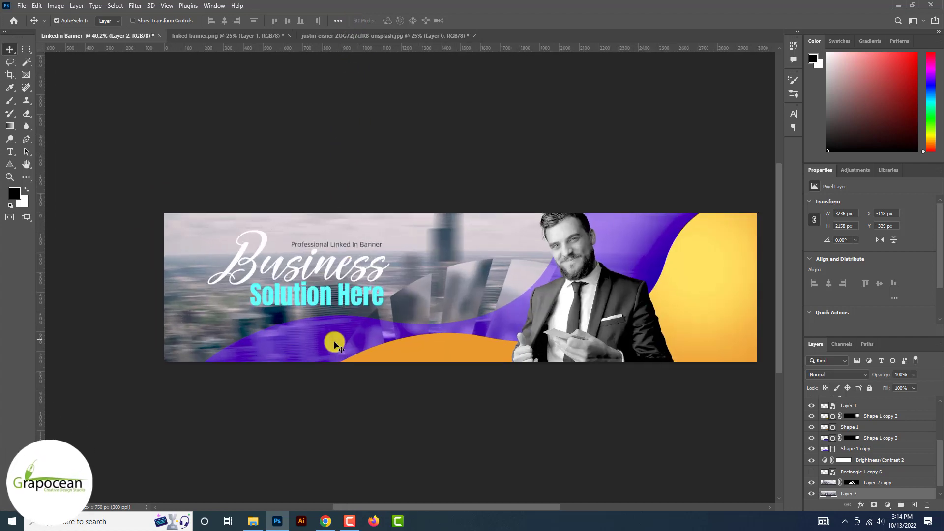
{"action": "scroll", "coordinate": [334, 342], "scroll_direction": "up", "scroll_amount": 1}
Open the Facebook, Twitter and Instagram logo PNG files together
{"action": "left_click", "coordinate": [22, 5]}
{"action": "left_click", "coordinate": [28, 27]}
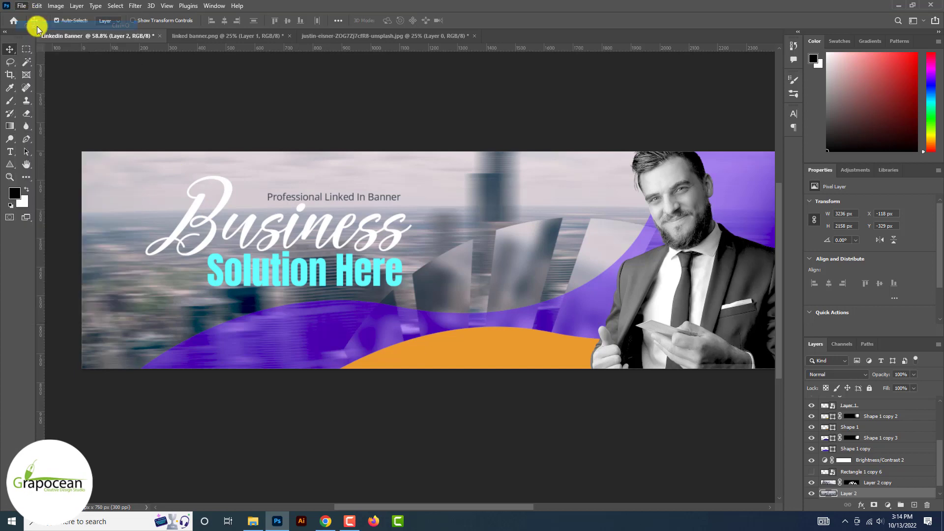
{"action": "left_click", "coordinate": [194, 146], "text": "ctrl"}
{"action": "scroll", "coordinate": [312, 154], "scroll_direction": "down", "scroll_amount": 3}
{"action": "scroll", "coordinate": [190, 126], "scroll_direction": "up", "scroll_amount": 2}
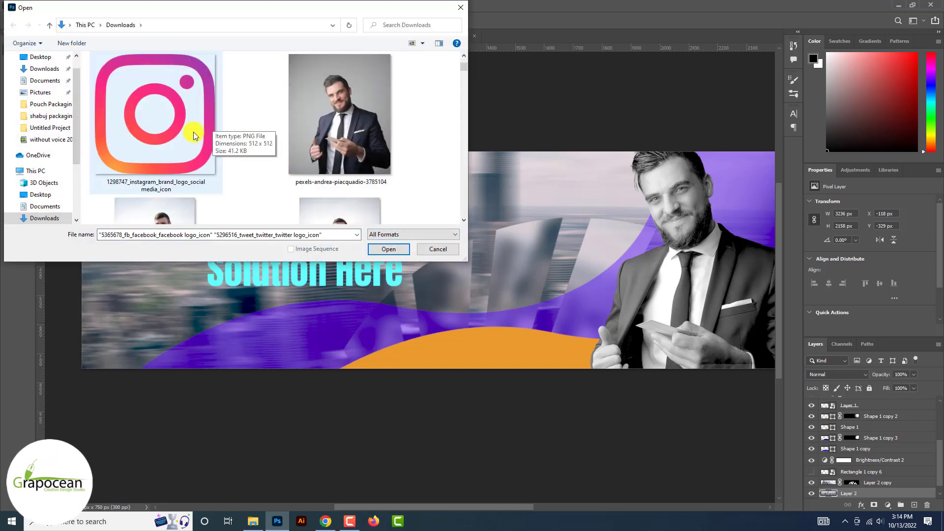
{"action": "left_click", "coordinate": [190, 126], "text": "ctrl"}
{"action": "left_click", "coordinate": [389, 249]}
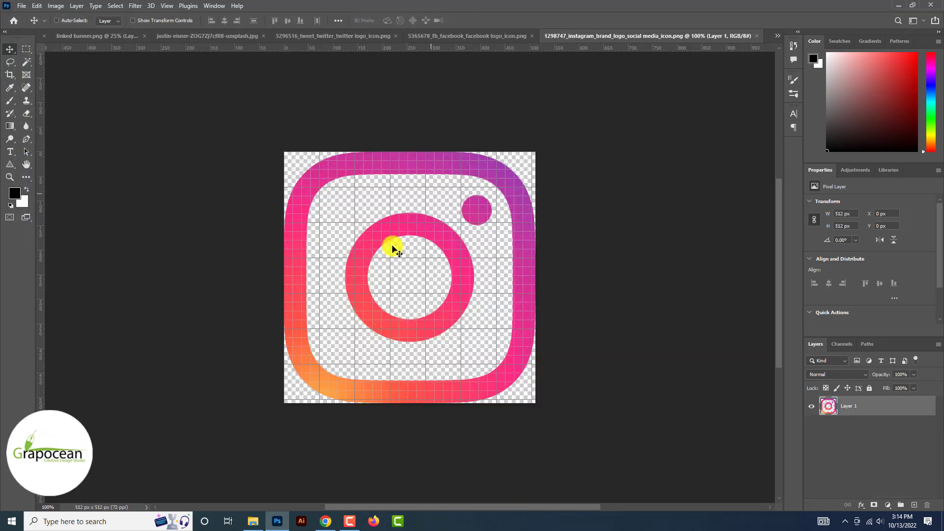
Paste the Instagram icon into the Linkedin Banner document
{"action": "left_click", "coordinate": [778, 35]}
{"action": "left_click", "coordinate": [721, 35]}
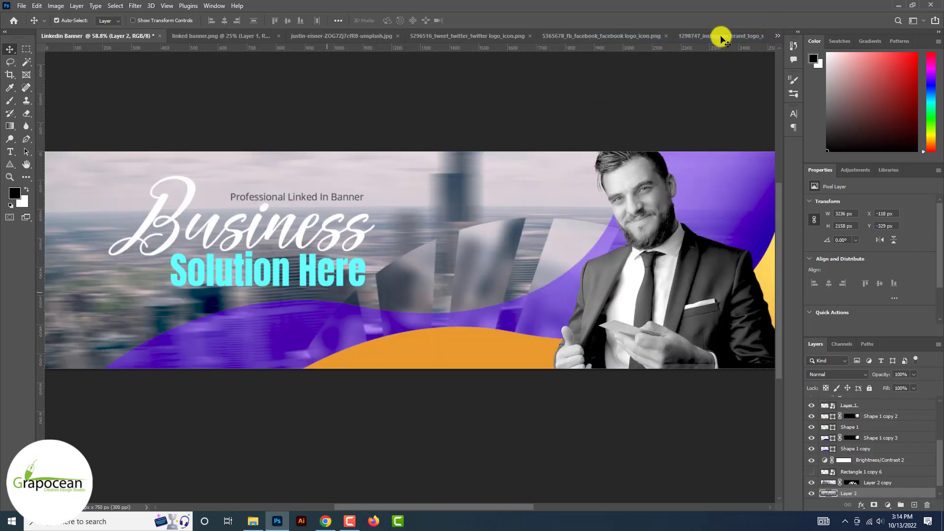
{"action": "key", "text": "ctrl+v"}
Move the Instagram layer to the top and scale the icon down on the purple wave at lower left
{"action": "left_click_drag", "start_coordinate": [419, 199], "coordinate": [487, 206]}
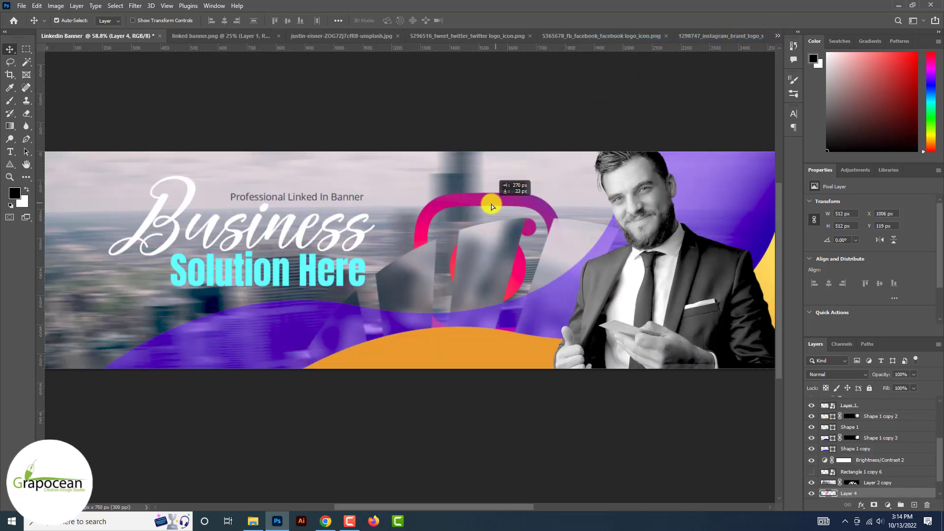
{"action": "scroll", "coordinate": [487, 207], "scroll_direction": "down", "scroll_amount": 3}
{"action": "left_click_drag", "start_coordinate": [853, 493], "coordinate": [855, 400]}
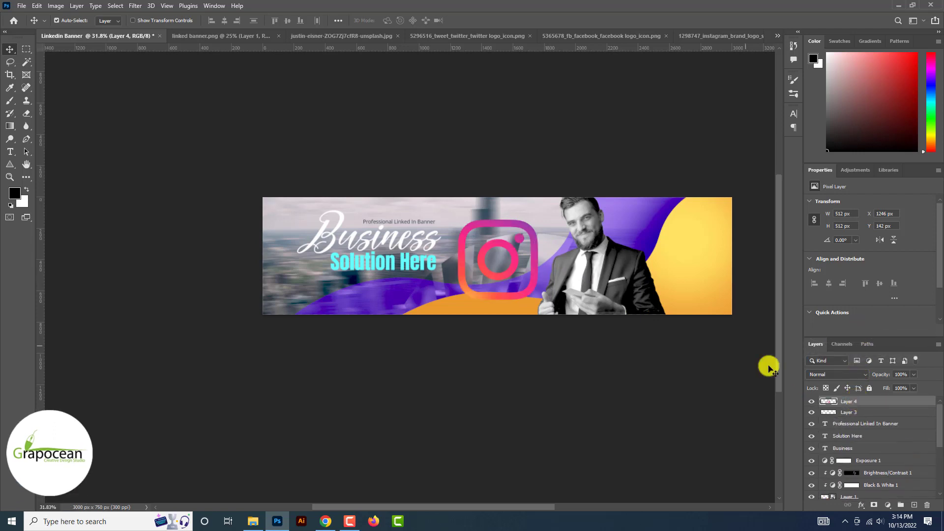
{"action": "left_click_drag", "start_coordinate": [509, 258], "coordinate": [341, 329]}
{"action": "key", "text": "ctrl+t"}
{"action": "scroll", "coordinate": [350, 318], "scroll_direction": "up", "scroll_amount": 2}
{"action": "scroll", "coordinate": [366, 302], "scroll_direction": "up", "scroll_amount": 2}
{"action": "scroll", "coordinate": [334, 312], "scroll_direction": "up", "scroll_amount": 3}
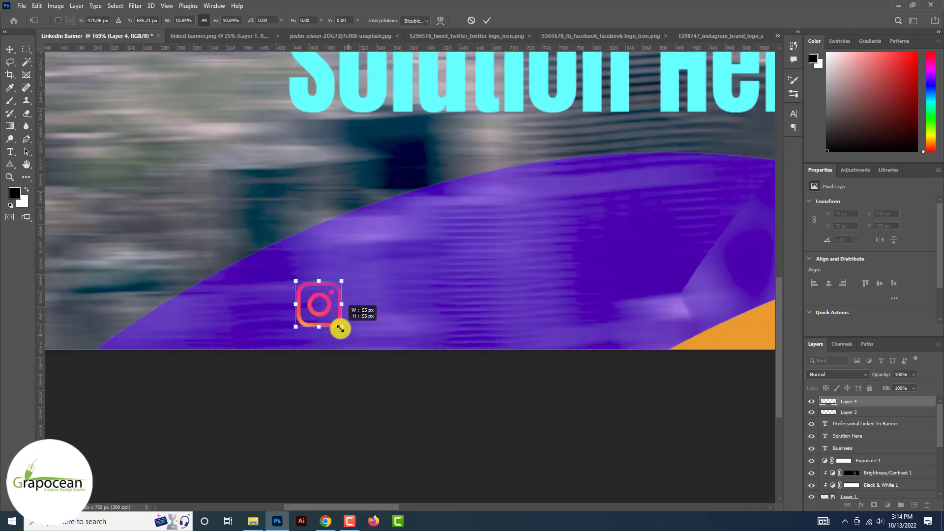
{"action": "left_click", "coordinate": [487, 21]}
{"action": "key", "text": "ctrl+0"}
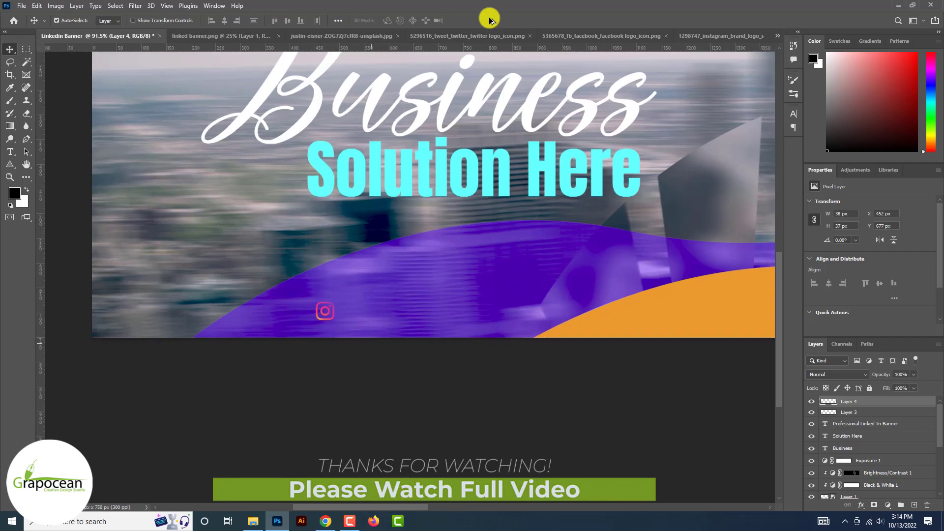
{"action": "scroll", "coordinate": [490, 20], "scroll_direction": "up", "scroll_amount": 3}
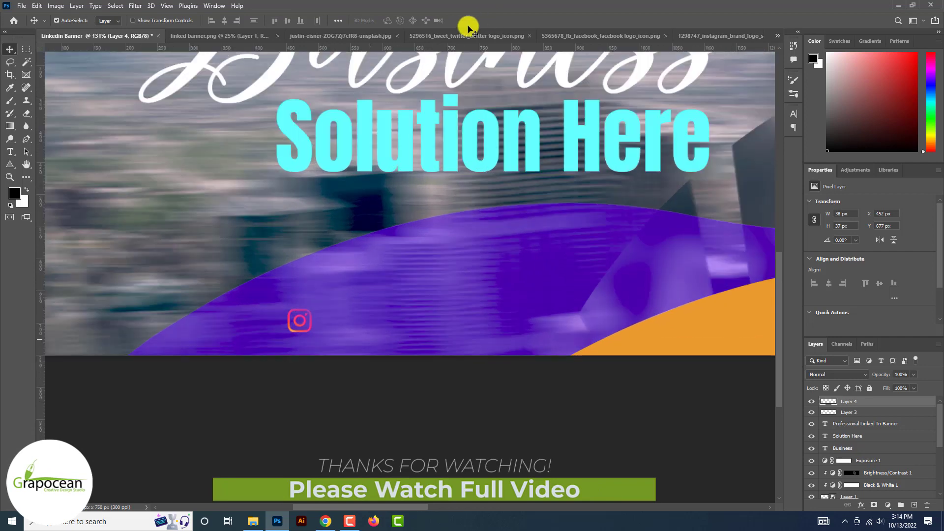
Bring the Twitter logo into the banner as Layer 5, scaled to about 34×35 px beside Instagram
{"action": "left_click", "coordinate": [433, 36]}
{"action": "left_click_drag", "start_coordinate": [388, 187], "coordinate": [334, 475]}
{"action": "key", "text": "ctrl+t"}
{"action": "left_click_drag", "start_coordinate": [498, 310], "coordinate": [340, 475]}
{"action": "scroll", "coordinate": [347, 467], "scroll_direction": "up", "scroll_amount": 5}
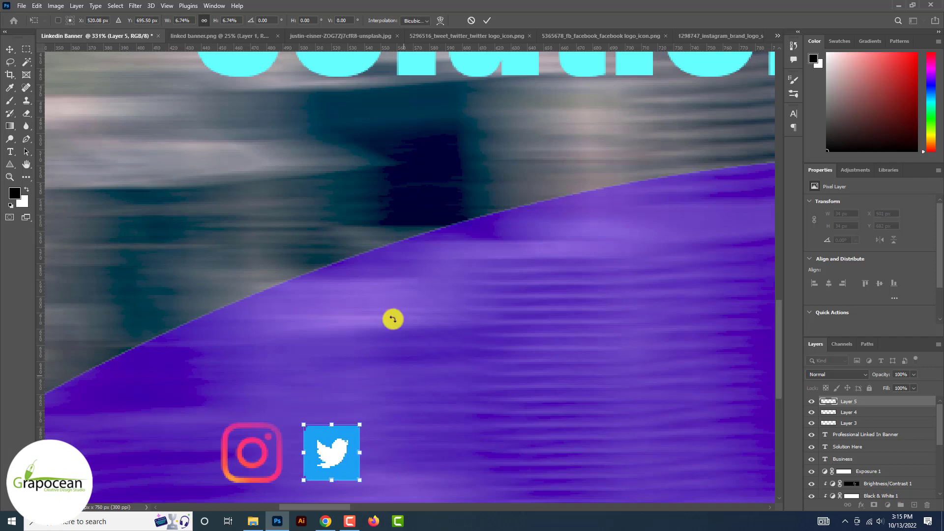
{"action": "left_click", "coordinate": [487, 20]}
{"action": "key", "text": "ctrl+0"}
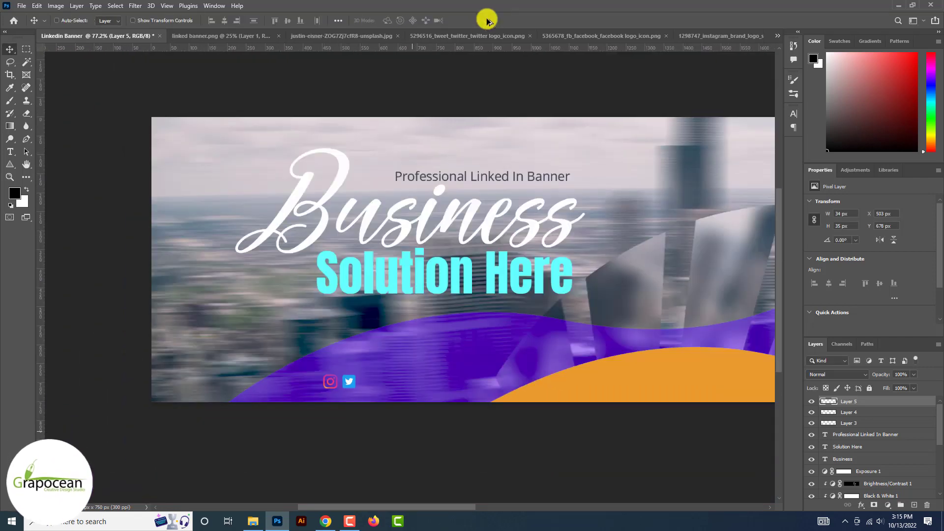
{"action": "key", "text": "ctrl+plus"}
{"action": "key", "text": "ctrl+plus"}
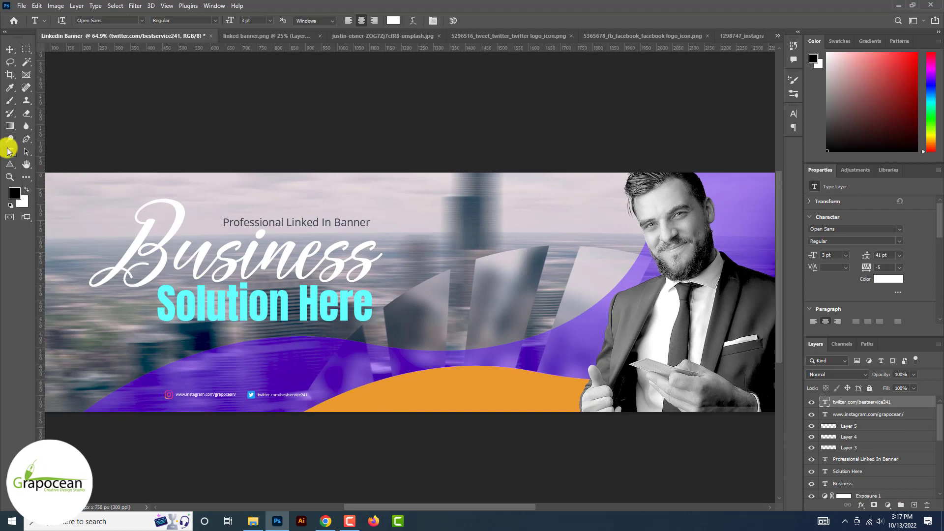
{"action": "scroll", "coordinate": [8, 118], "scroll_direction": "up", "scroll_amount": 3}
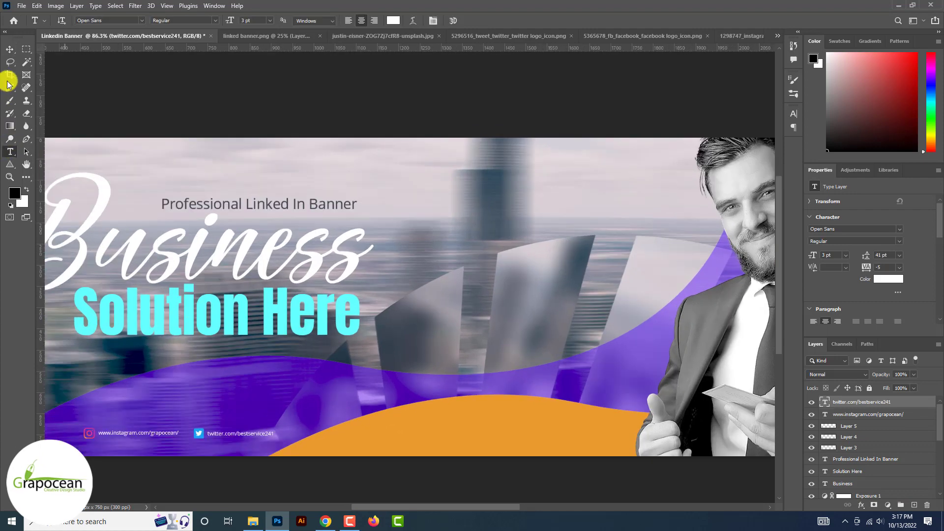
{"action": "left_click", "coordinate": [9, 49]}
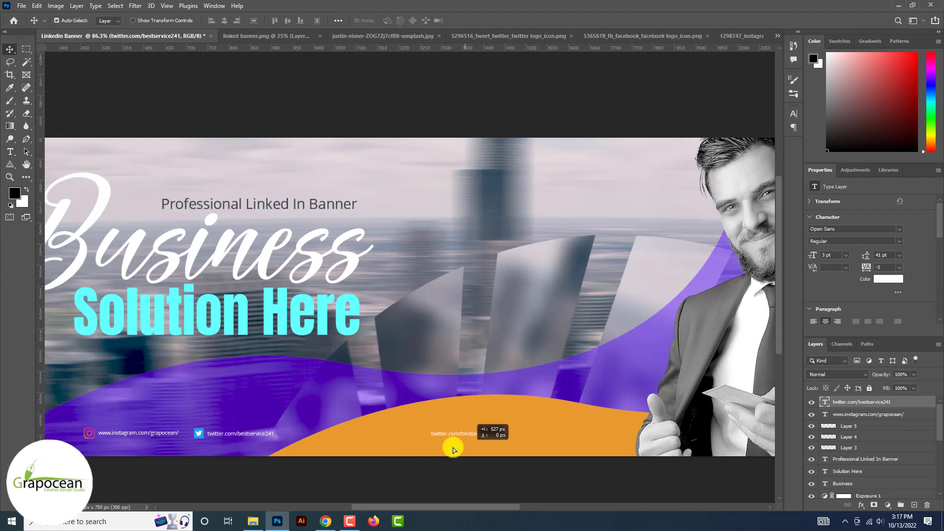
{"action": "left_click_drag", "start_coordinate": [398, 448], "coordinate": [398, 448]}
{"action": "left_click", "coordinate": [10, 152]}
{"action": "scroll", "coordinate": [294, 417], "scroll_direction": "up", "scroll_amount": 2}
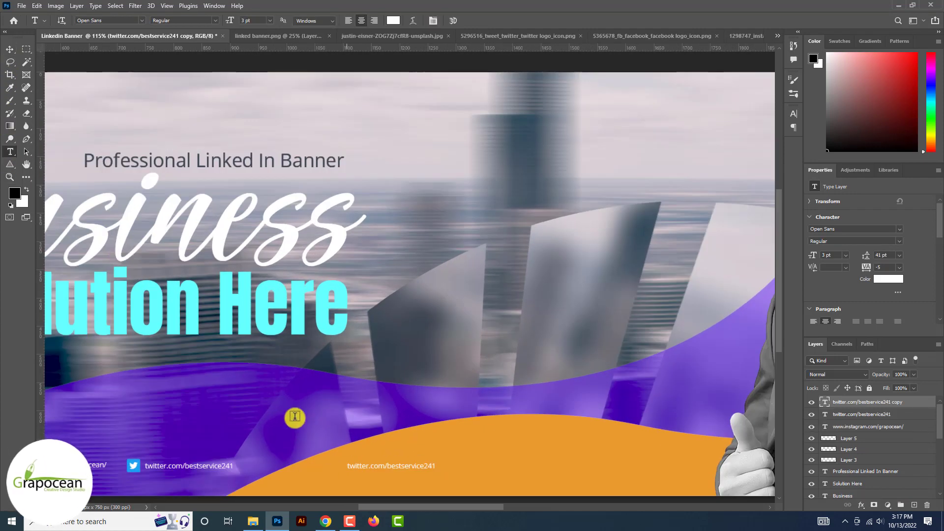
{"action": "type", "text": "grapocean.com"}
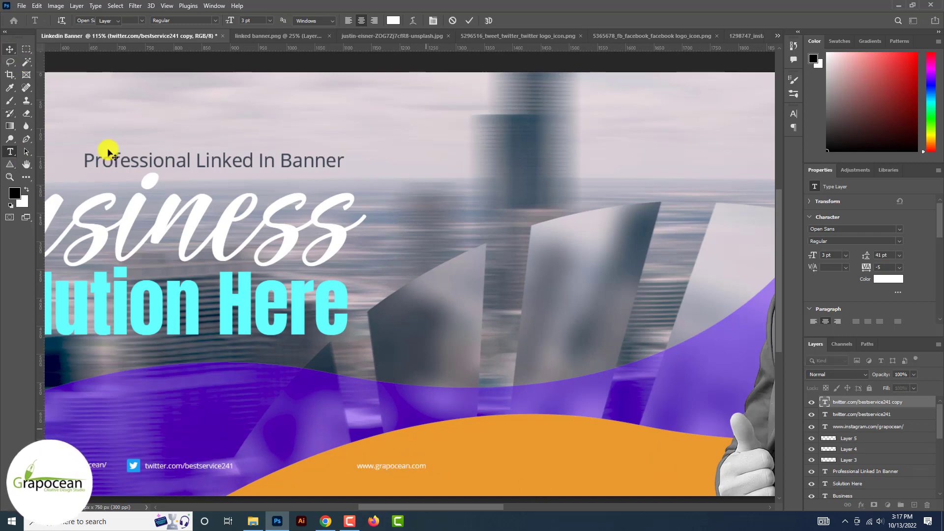
{"action": "left_click", "coordinate": [108, 151]}
{"action": "key", "text": "v"}
Duplicate the website text to its right and replace it with a contact e-mail address
{"action": "left_click_drag", "start_coordinate": [405, 467], "coordinate": [542, 477]}
{"action": "left_click", "coordinate": [11, 153]}
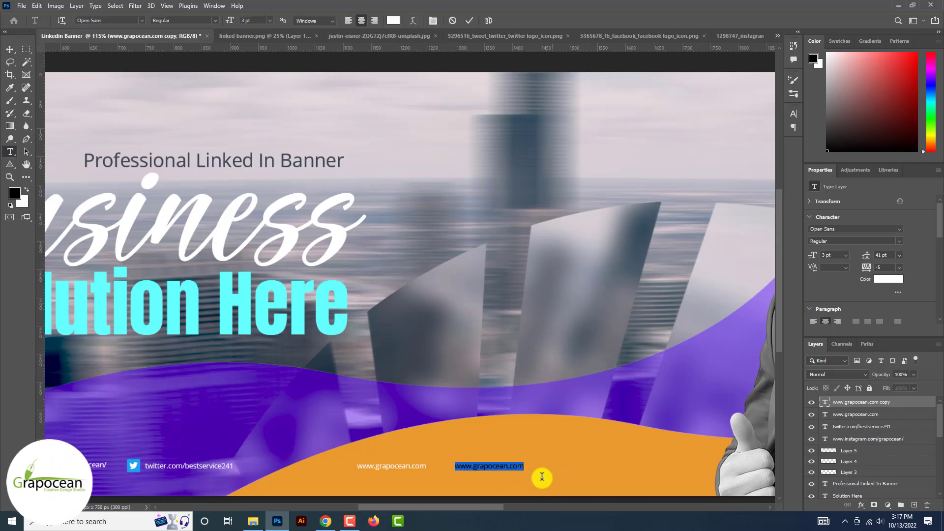
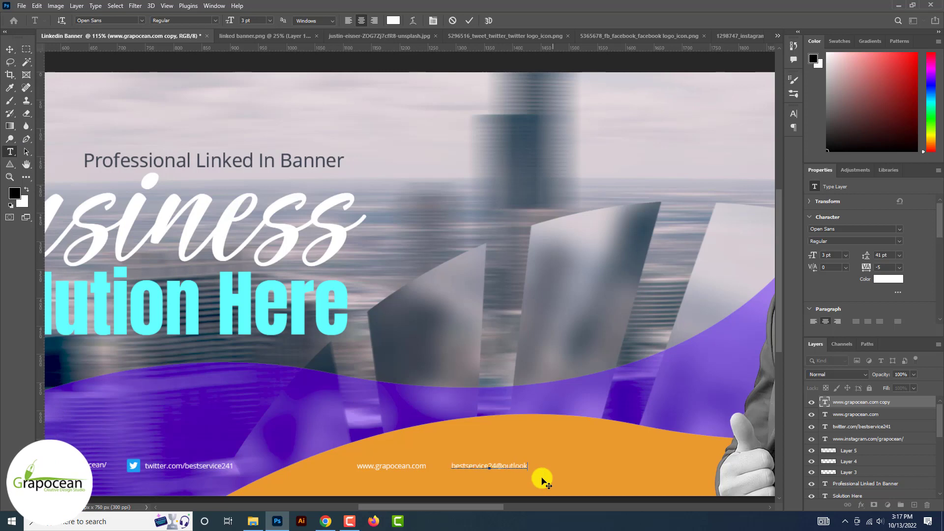
{"action": "left_click", "coordinate": [10, 49]}
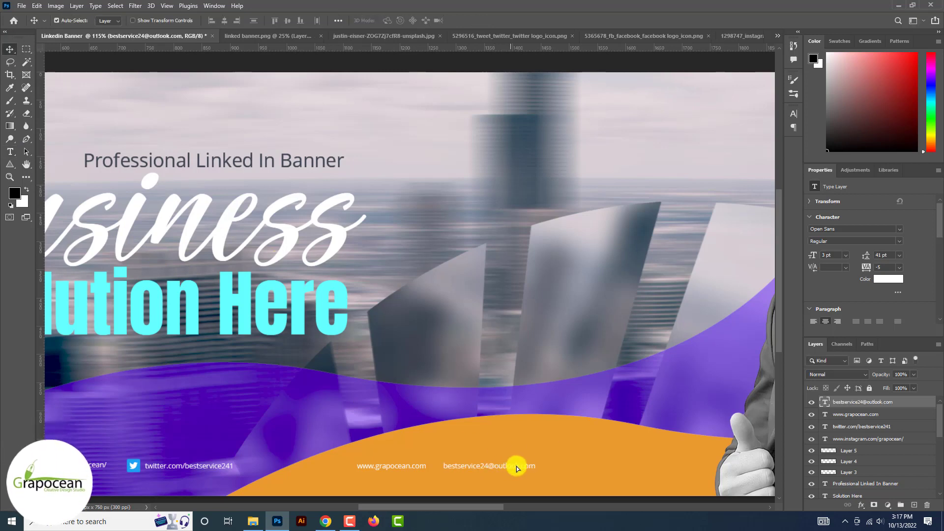
{"action": "left_click_drag", "start_coordinate": [533, 468], "coordinate": [530, 469]}
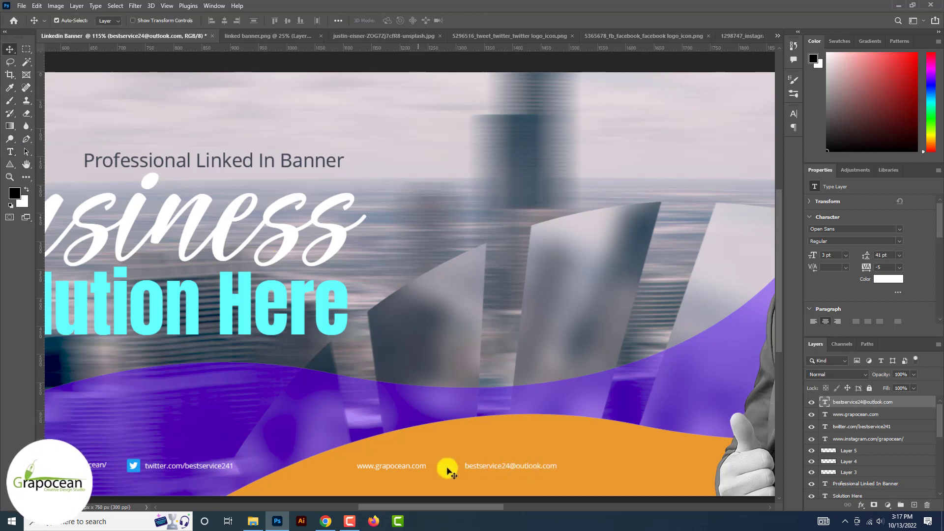
{"action": "scroll", "coordinate": [439, 470], "scroll_direction": "down", "scroll_amount": 5}
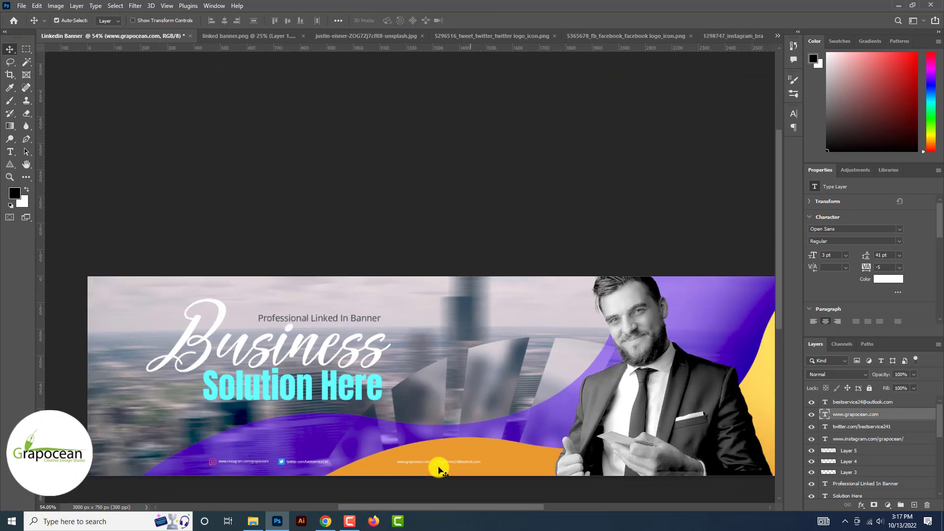
{"action": "scroll", "coordinate": [469, 450], "scroll_direction": "up", "scroll_amount": 5}
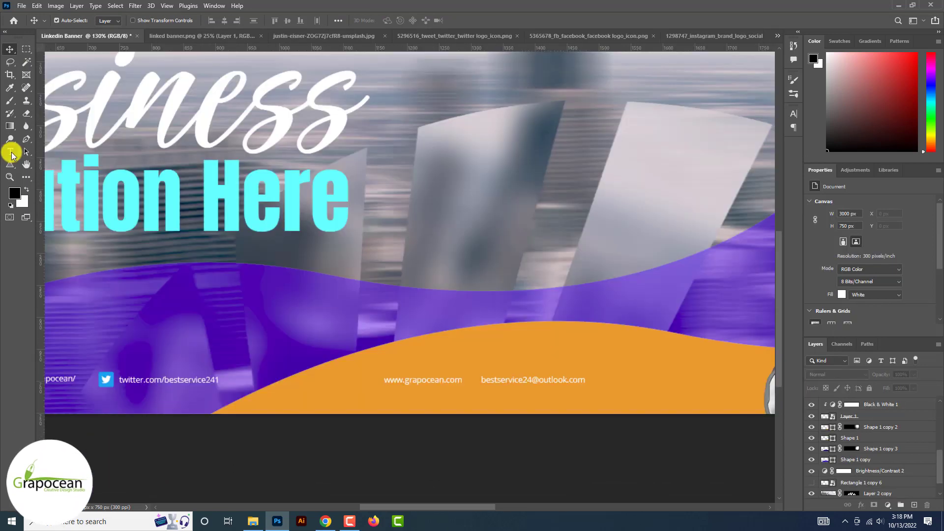
{"action": "left_click", "coordinate": [10, 152]}
{"action": "left_click_drag", "start_coordinate": [384, 382], "coordinate": [487, 383]}
{"action": "left_click", "coordinate": [393, 20]}
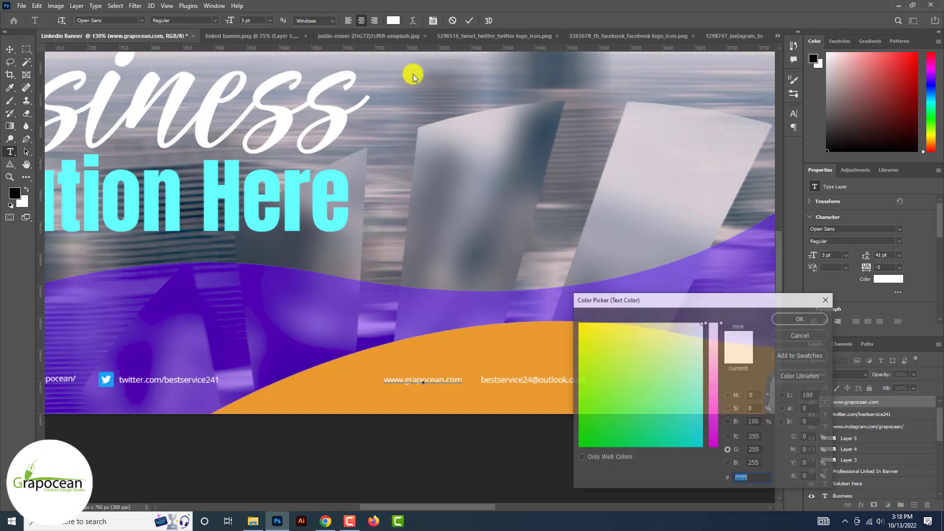
{"action": "left_click", "coordinate": [528, 344]}
{"action": "left_click", "coordinate": [728, 421]}
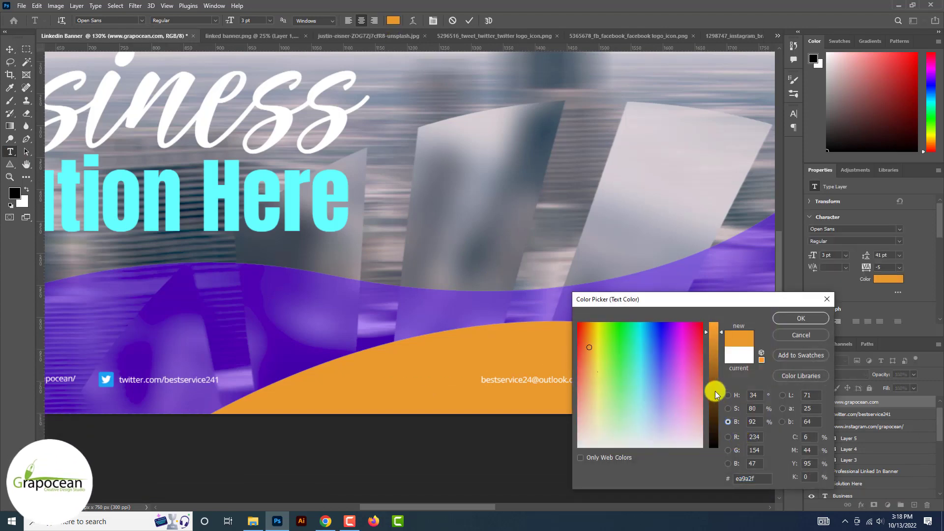
{"action": "left_click_drag", "start_coordinate": [714, 391], "coordinate": [714, 439]}
{"action": "left_click", "coordinate": [805, 323]}
{"action": "left_click", "coordinate": [11, 49]}
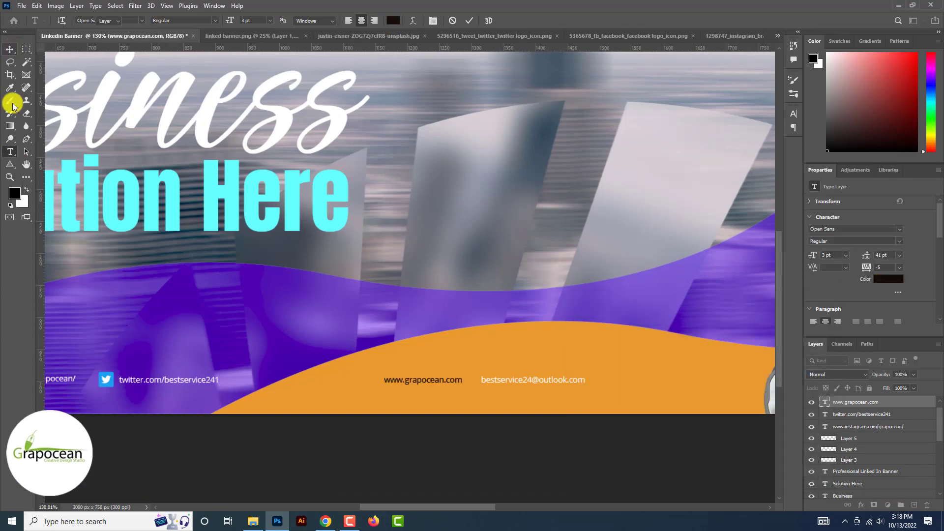
Give the e-mail text the same dark brown, then launch Adobe Illustrator
{"action": "left_click", "coordinate": [10, 151]}
{"action": "left_click_drag", "start_coordinate": [483, 381], "coordinate": [672, 384]}
{"action": "left_click_drag", "start_coordinate": [420, 388], "coordinate": [635, 332]}
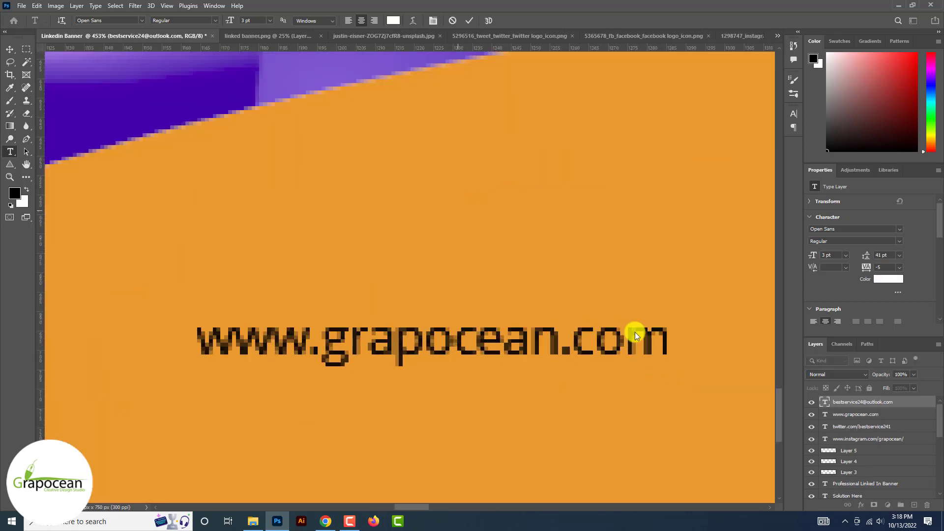
{"action": "left_click", "coordinate": [393, 20]}
{"action": "left_click", "coordinate": [337, 330]}
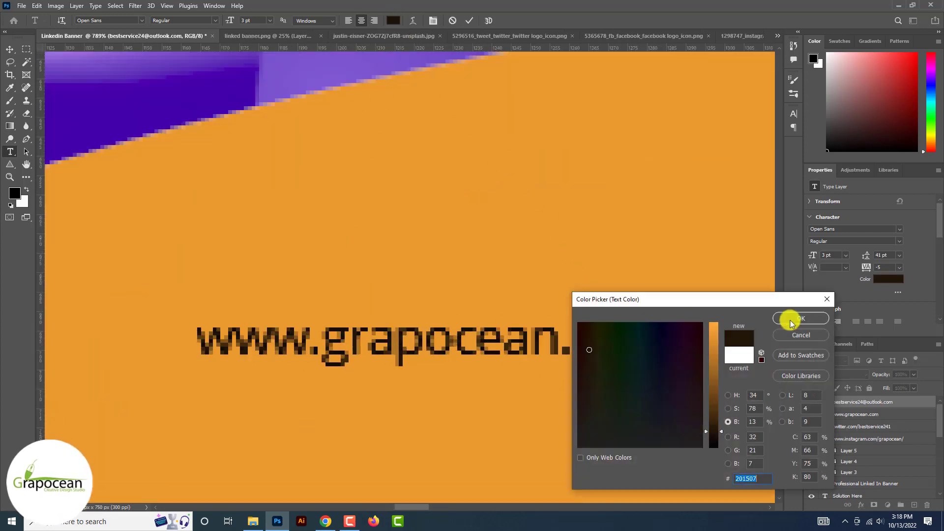
{"action": "left_click", "coordinate": [801, 318]}
{"action": "left_click", "coordinate": [9, 51]}
{"action": "scroll", "coordinate": [9, 53], "scroll_direction": "down", "scroll_amount": 10}
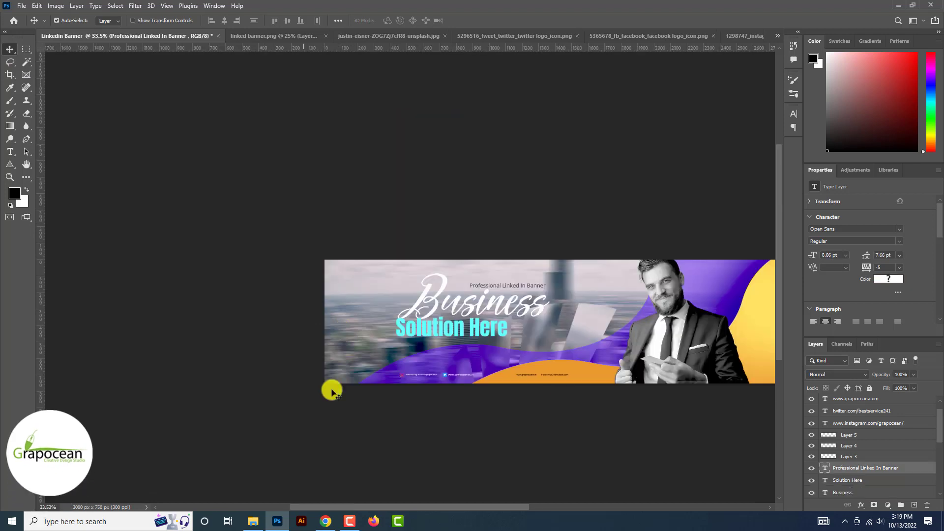
{"action": "left_click", "coordinate": [308, 522]}
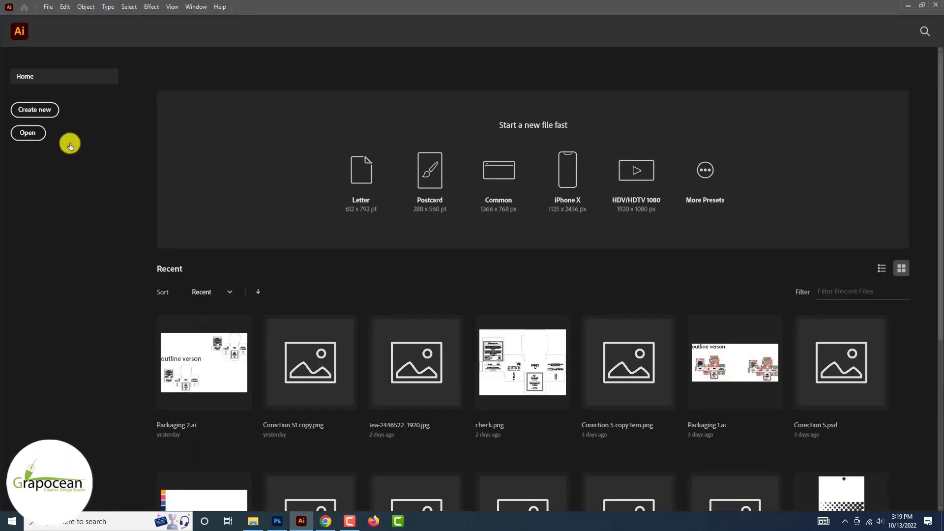
Create a new blank document and draw a horizontal line above the artboard
{"action": "left_click", "coordinate": [53, 111]}
{"action": "left_click", "coordinate": [669, 413]}
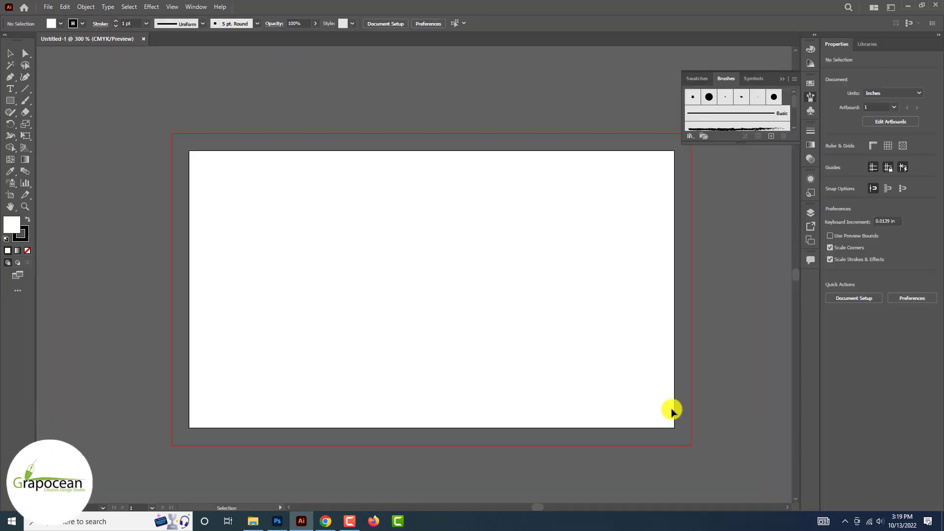
{"action": "right_click", "coordinate": [31, 91]}
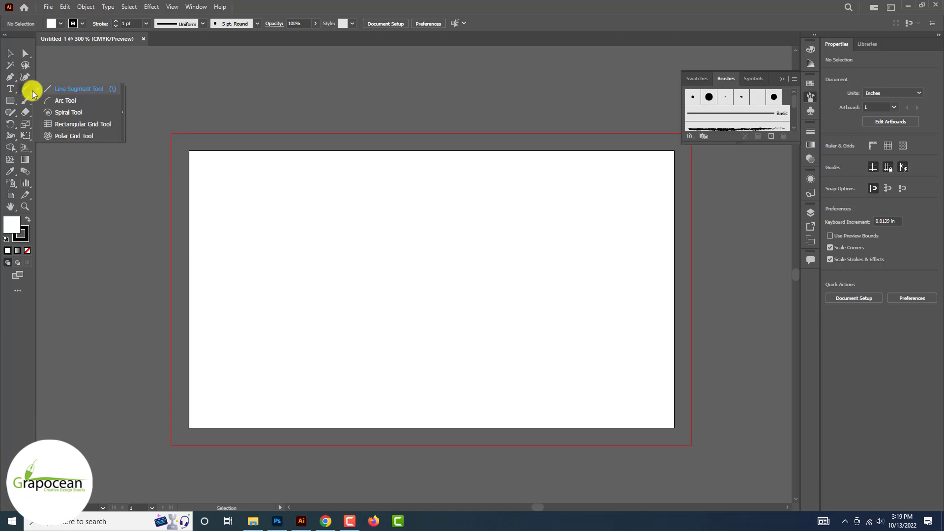
{"action": "left_click", "coordinate": [74, 89]}
{"action": "mouse_move", "coordinate": [118, 81]}
{"action": "left_mouse_down"}
{"action": "mouse_move", "coordinate": [379, 110]}
{"action": "mouse_move", "coordinate": [474, 113]}
{"action": "mouse_move", "coordinate": [474, 106]}
{"action": "left_mouse_up"}
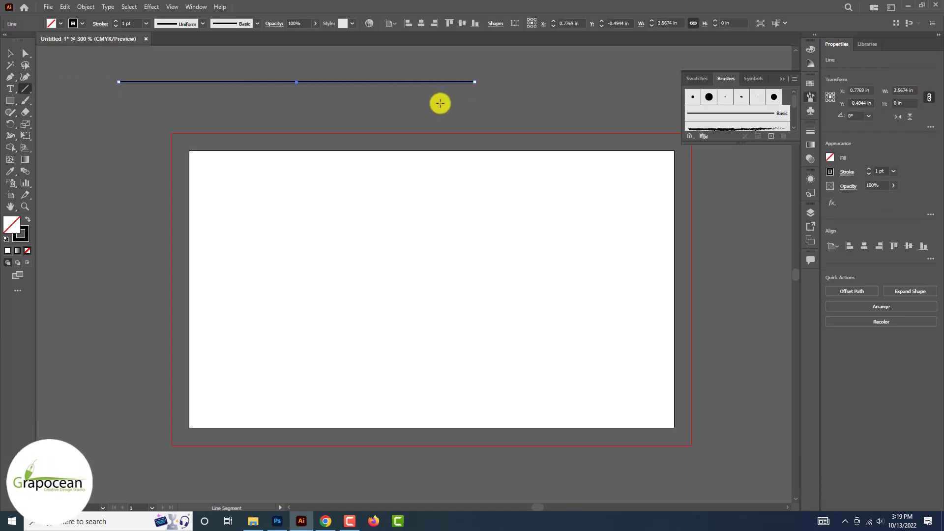
Apply a smooth Zig Zag effect to the line with 0.06 in size and 19 ridges
{"action": "left_click", "coordinate": [150, 7]}
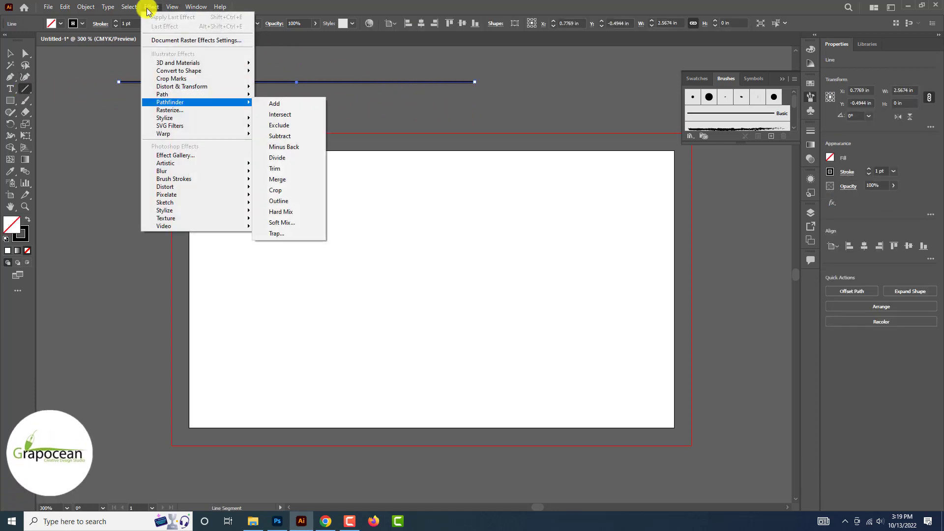
{"action": "mouse_move", "coordinate": [197, 86]}
{"action": "left_click", "coordinate": [290, 153]}
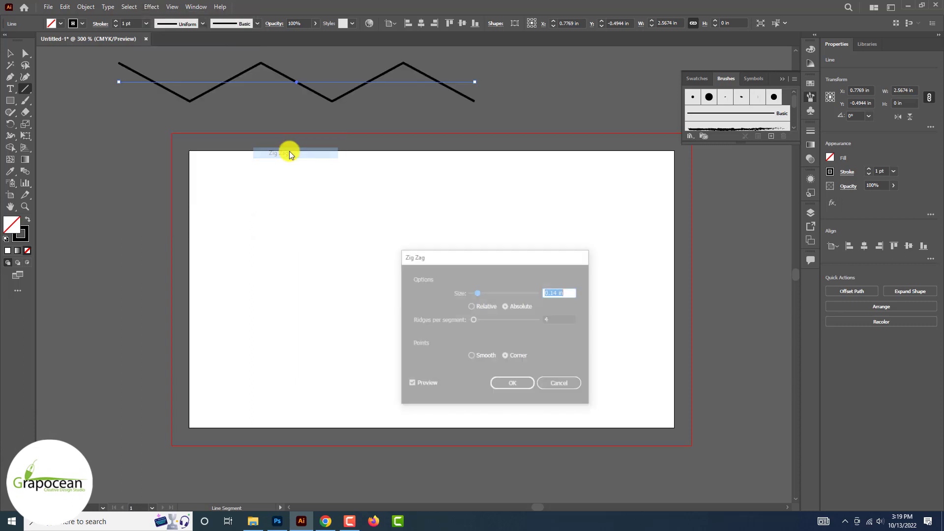
{"action": "mouse_move", "coordinate": [478, 293]}
{"action": "left_mouse_down"}
{"action": "mouse_move", "coordinate": [489, 295]}
{"action": "mouse_move", "coordinate": [483, 320]}
{"action": "mouse_move", "coordinate": [472, 294]}
{"action": "left_mouse_up"}
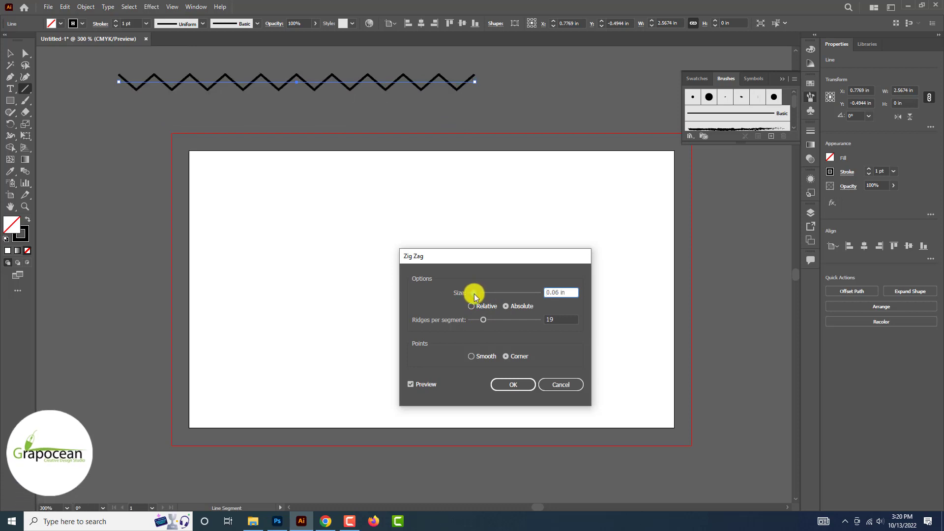
{"action": "left_click", "coordinate": [475, 307]}
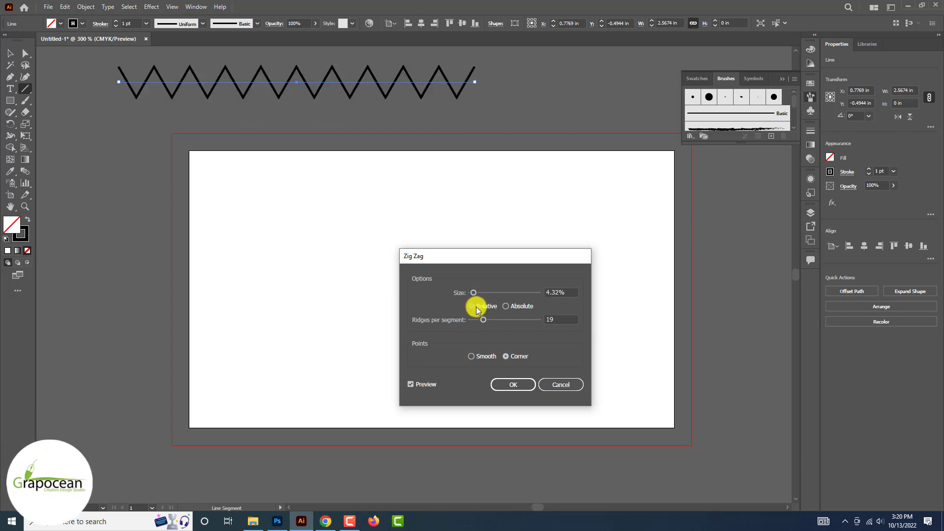
{"action": "left_click", "coordinate": [506, 307]}
{"action": "left_click", "coordinate": [485, 355]}
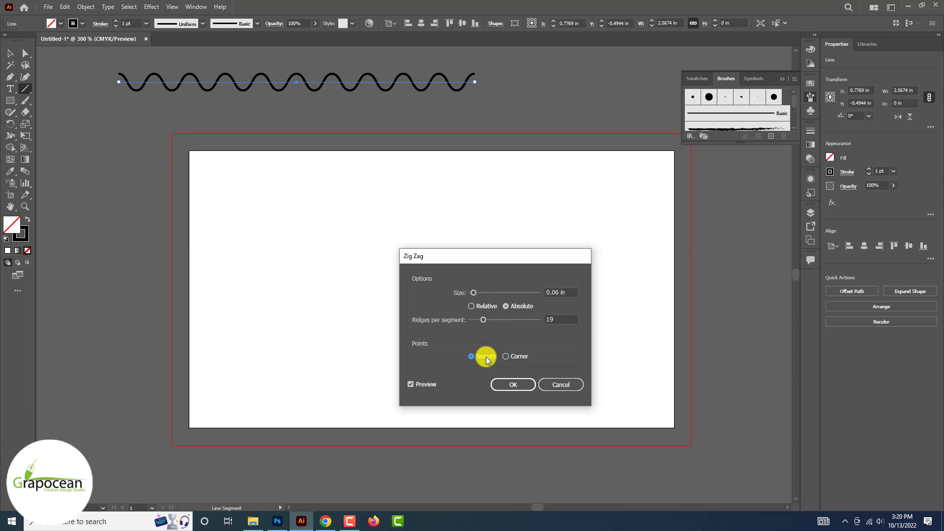
{"action": "left_click", "coordinate": [509, 361]}
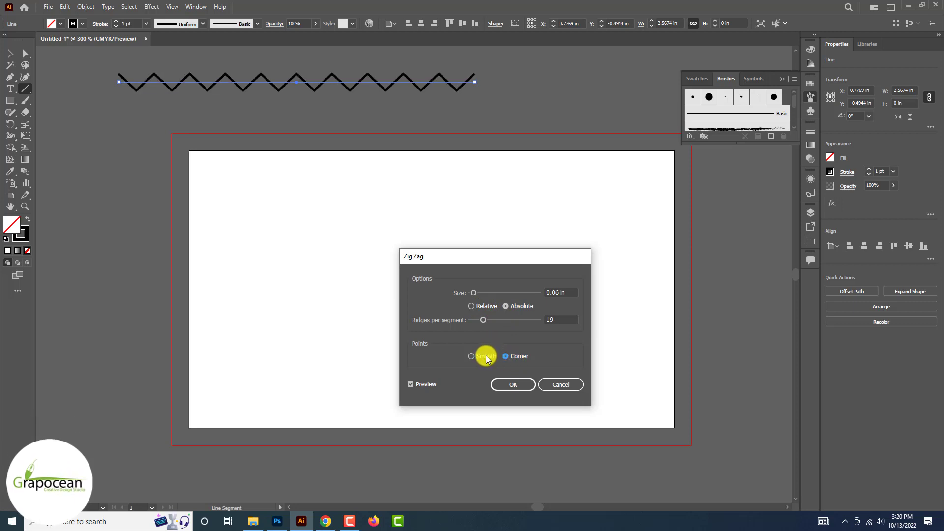
{"action": "left_click", "coordinate": [485, 357]}
{"action": "left_click", "coordinate": [505, 357]}
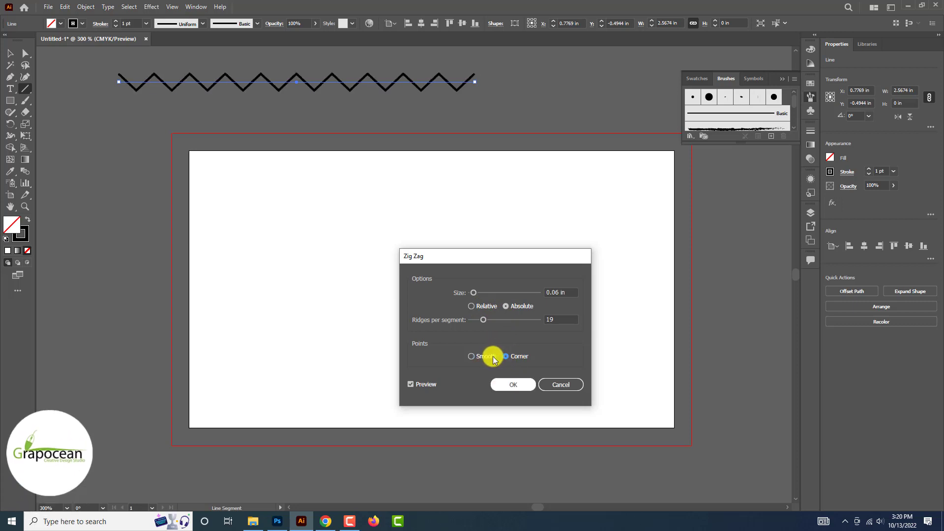
{"action": "left_click", "coordinate": [485, 355]}
{"action": "left_click", "coordinate": [512, 383]}
{"action": "left_click", "coordinate": [373, 101]}
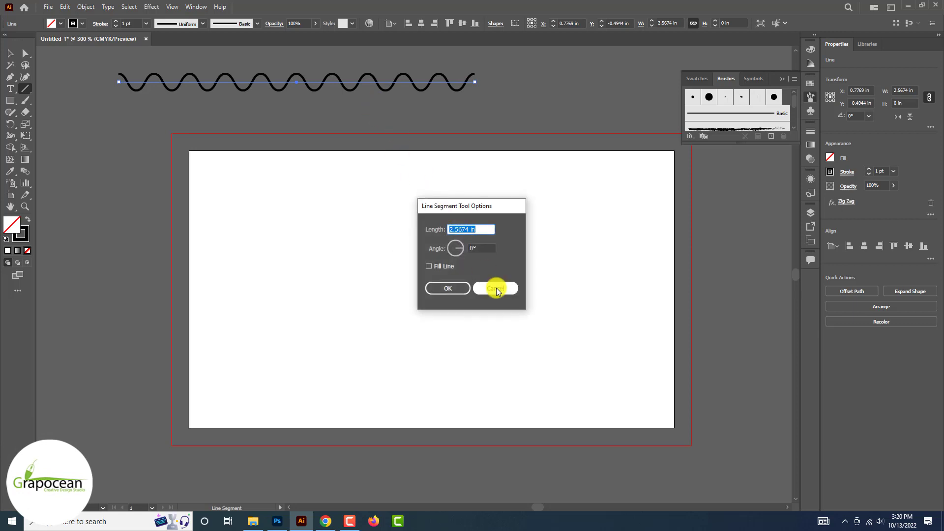
{"action": "left_click", "coordinate": [493, 287]}
{"action": "key", "text": "shift+w"}
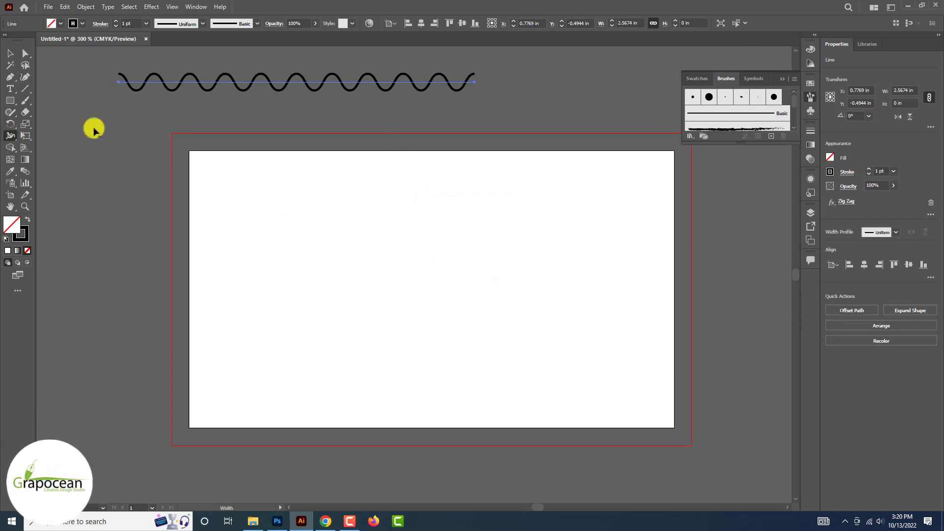
Widen the wave's right end, copy it, and rotate the copy 180° to cross the original
{"action": "mouse_move", "coordinate": [475, 82]}
{"action": "left_mouse_down"}
{"action": "mouse_move", "coordinate": [475, 97]}
{"action": "mouse_move", "coordinate": [475, 88]}
{"action": "left_mouse_up"}
{"action": "left_click", "coordinate": [10, 53]}
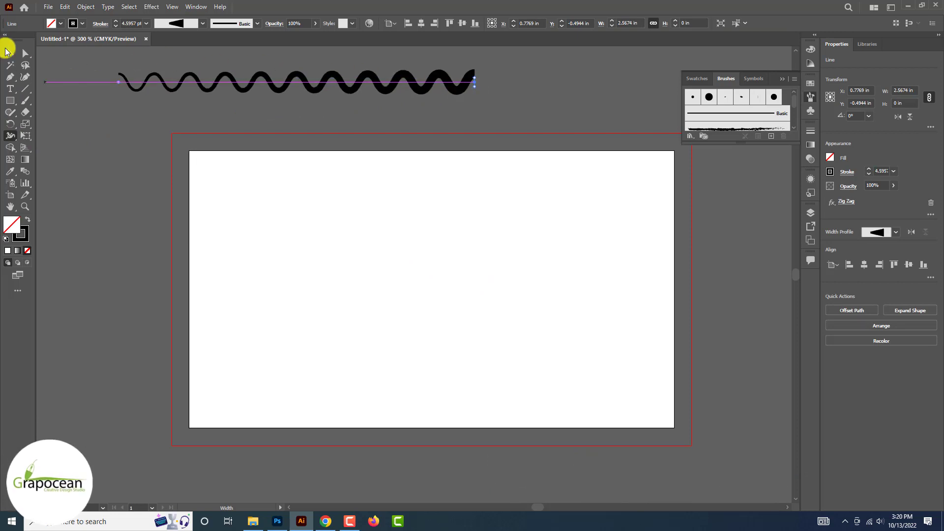
{"action": "left_click", "coordinate": [63, 109]}
{"action": "left_click_drag", "start_coordinate": [371, 88], "coordinate": [399, 101]}
{"action": "key", "text": "ctrl+t"}
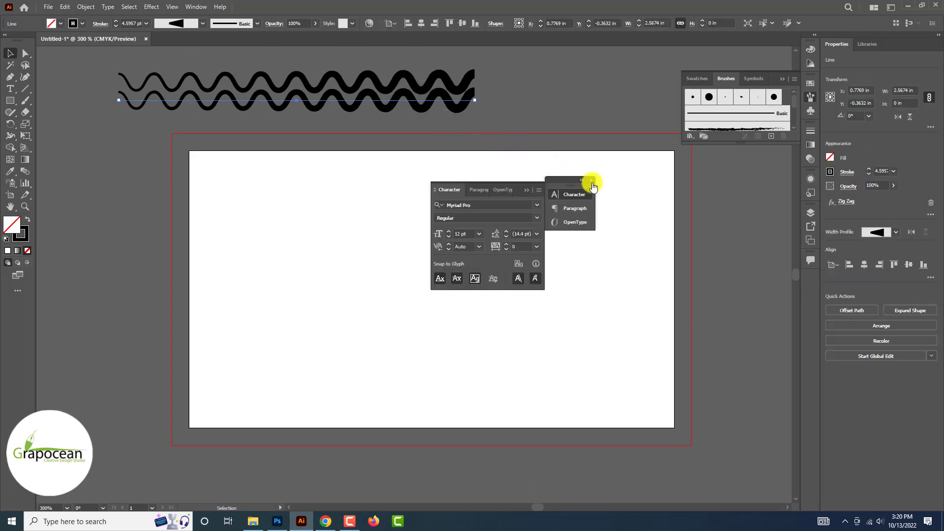
{"action": "left_click", "coordinate": [591, 180]}
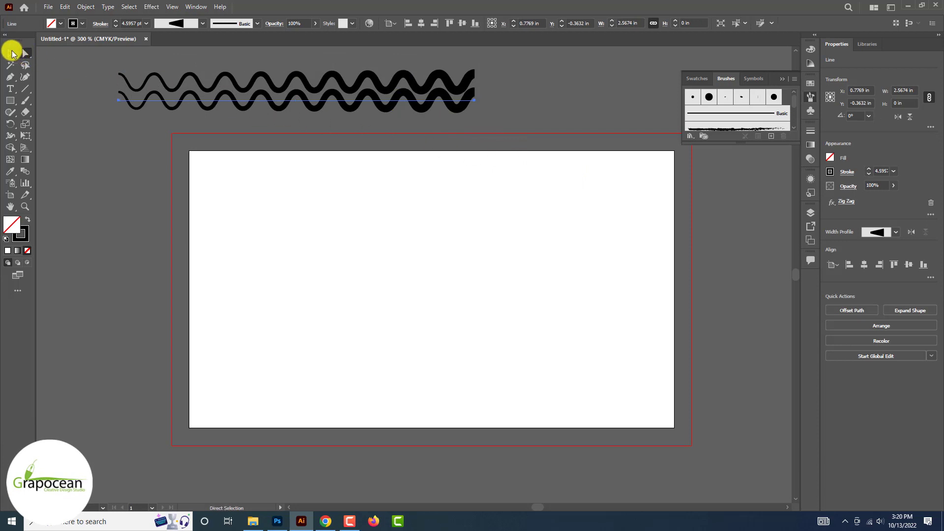
{"action": "left_click_drag", "start_coordinate": [480, 101], "coordinate": [192, 97]}
Offset the crossed waves, stack repeated copies downward, and move the pattern off the artboard
{"action": "key", "text": "ctrl+plus"}
{"action": "scroll", "coordinate": [451, 116], "scroll_direction": "down", "scroll_amount": 3}
{"action": "scroll", "coordinate": [342, 113], "scroll_direction": "up", "scroll_amount": 4}
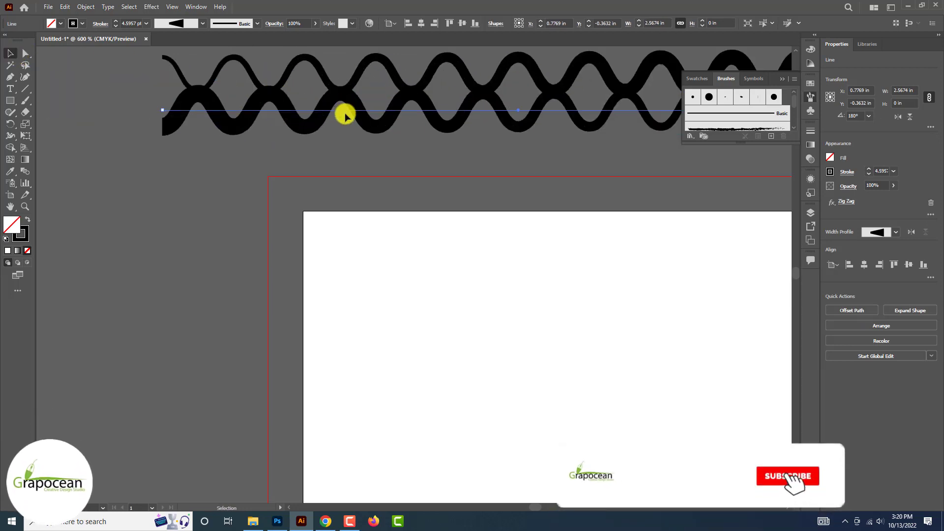
{"action": "left_click_drag", "start_coordinate": [365, 114], "coordinate": [365, 128]}
{"action": "scroll", "coordinate": [364, 128], "scroll_direction": "down", "scroll_amount": 6}
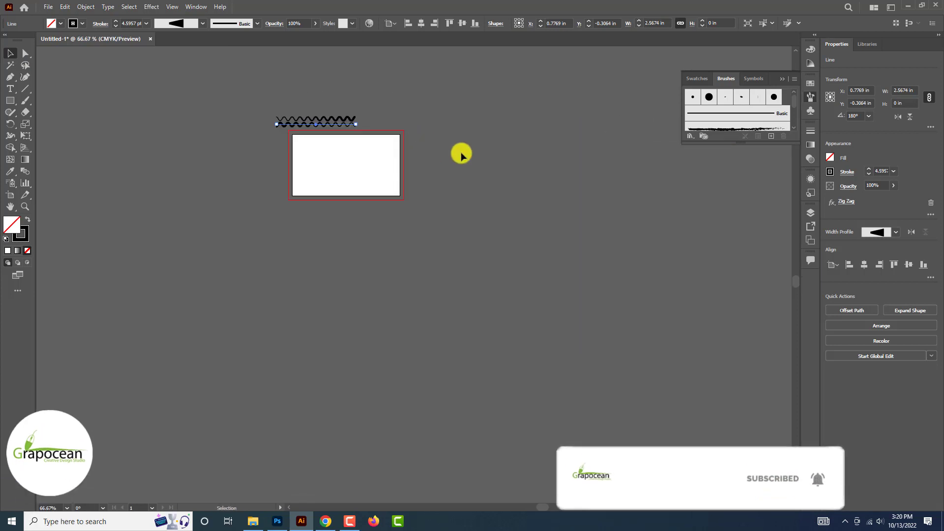
{"action": "left_click", "coordinate": [461, 154]}
{"action": "scroll", "coordinate": [461, 154], "scroll_direction": "up", "scroll_amount": 3}
{"action": "left_click_drag", "start_coordinate": [413, 95], "coordinate": [411, 127]}
{"action": "key", "text": "ctrl+d"}
{"action": "key", "text": "ctrl+d"}
{"action": "key", "text": "ctrl+d"}
{"action": "key", "text": "ctrl+d"}
{"action": "key", "text": "ctrl+d"}
{"action": "key", "text": "ctrl+d"}
{"action": "key", "text": "ctrl+d"}
{"action": "key", "text": "ctrl+d"}
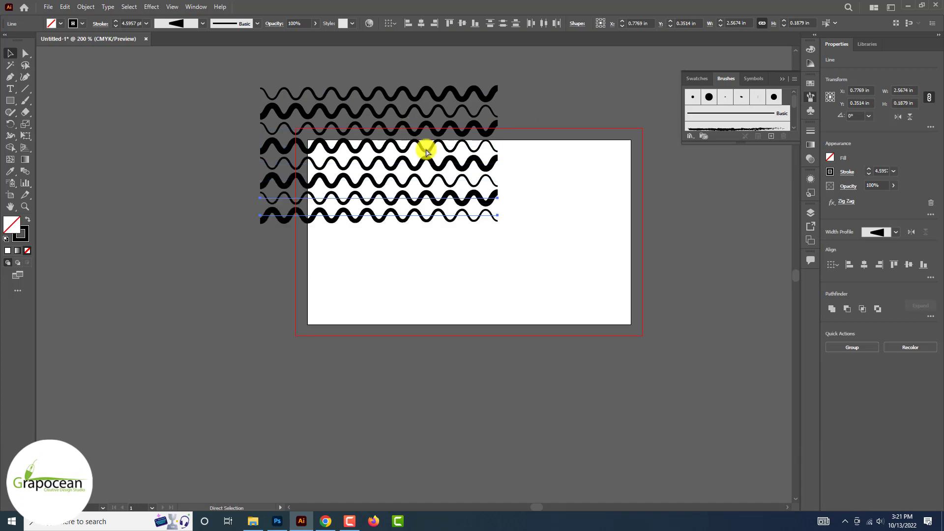
{"action": "left_click_drag", "start_coordinate": [221, 61], "coordinate": [221, 61]}
{"action": "scroll", "coordinate": [407, 130], "scroll_direction": "down", "scroll_amount": 3}
{"action": "left_click_drag", "start_coordinate": [407, 145], "coordinate": [297, 217]}
Bring the wave pattern into the Photoshop banner, shrink it and position it
{"action": "left_click_drag", "start_coordinate": [355, 274], "coordinate": [243, 183]}
{"action": "left_click_drag", "start_coordinate": [300, 231], "coordinate": [478, 379]}
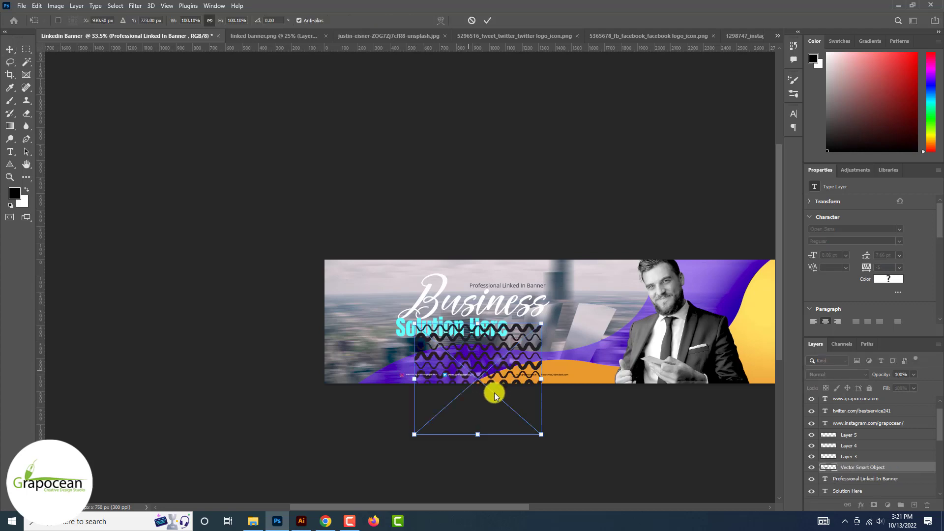
{"action": "left_click_drag", "start_coordinate": [544, 434], "coordinate": [767, 307]}
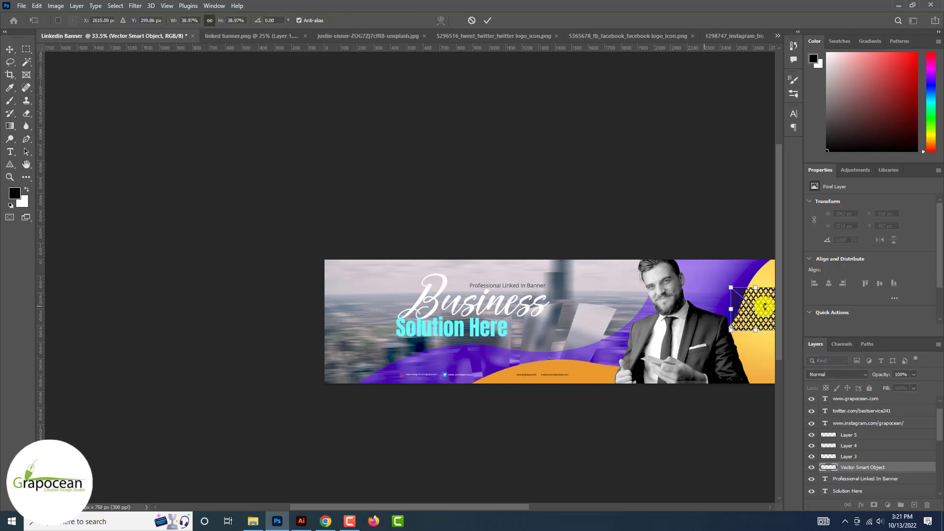
{"action": "scroll", "coordinate": [693, 307], "scroll_direction": "up", "scroll_amount": 5}
{"action": "mouse_move", "coordinate": [668, 319]}
{"action": "left_mouse_down"}
{"action": "mouse_move", "coordinate": [724, 267]}
{"action": "mouse_move", "coordinate": [518, 289]}
{"action": "mouse_move", "coordinate": [679, 302]}
{"action": "left_mouse_up"}
{"action": "left_click", "coordinate": [488, 21]}
Give the pattern layer a white Color Overlay
{"action": "right_click", "coordinate": [863, 467]}
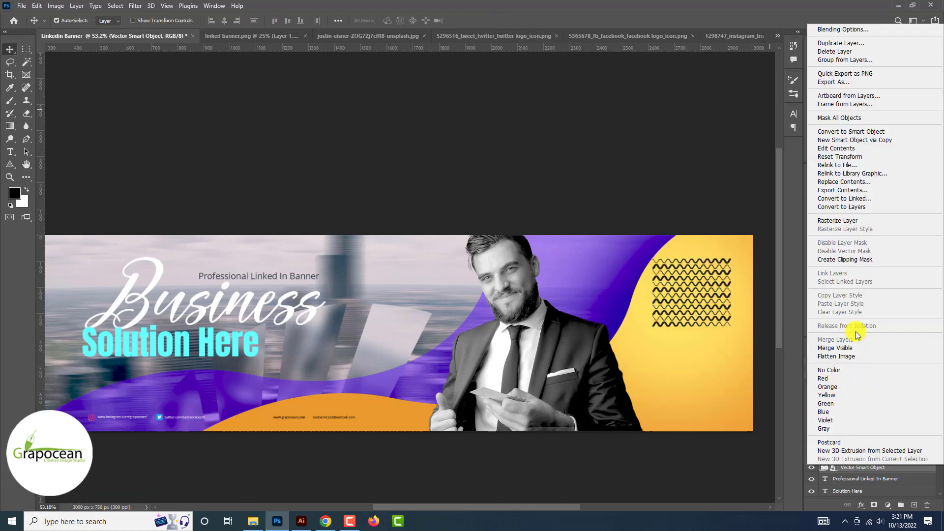
{"action": "left_click", "coordinate": [839, 30]}
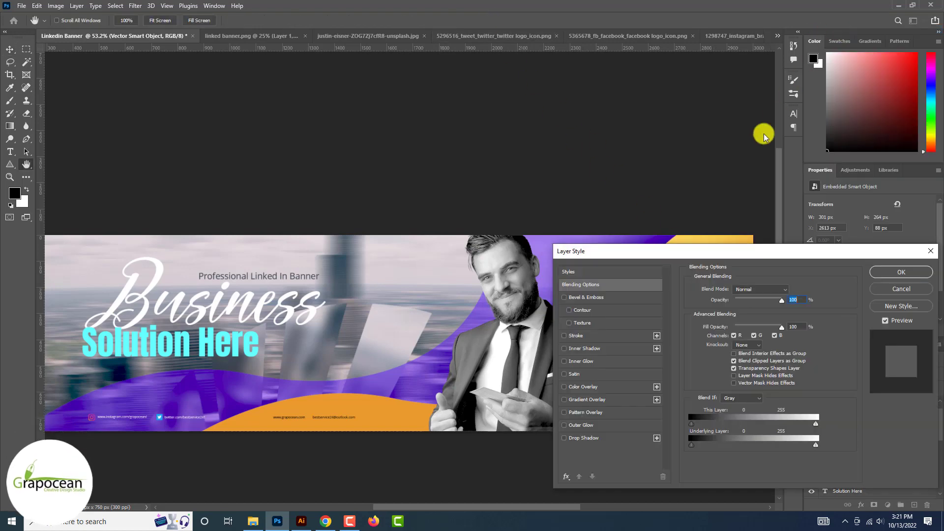
{"action": "left_click", "coordinate": [583, 386]}
{"action": "left_click", "coordinate": [791, 288]}
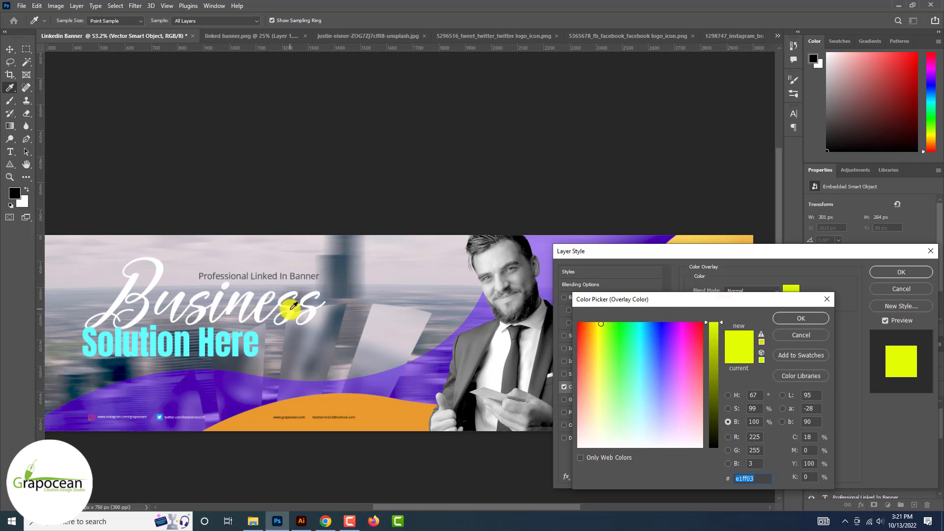
{"action": "left_click", "coordinate": [809, 318]}
{"action": "left_click", "coordinate": [900, 273]}
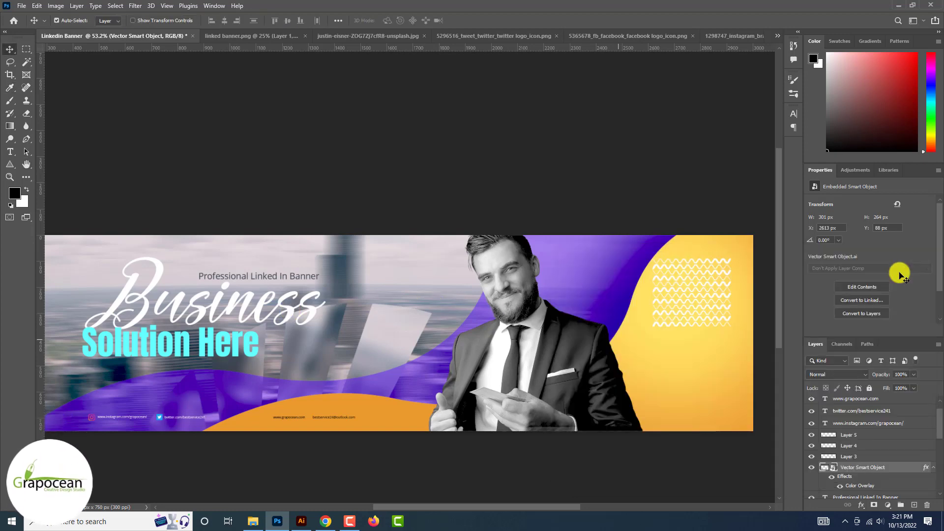
Move and enlarge the pattern, then place its layer behind the businessman
{"action": "mouse_move", "coordinate": [745, 296]}
{"action": "left_mouse_down"}
{"action": "mouse_move", "coordinate": [642, 317]}
{"action": "mouse_move", "coordinate": [579, 314]}
{"action": "left_mouse_up"}
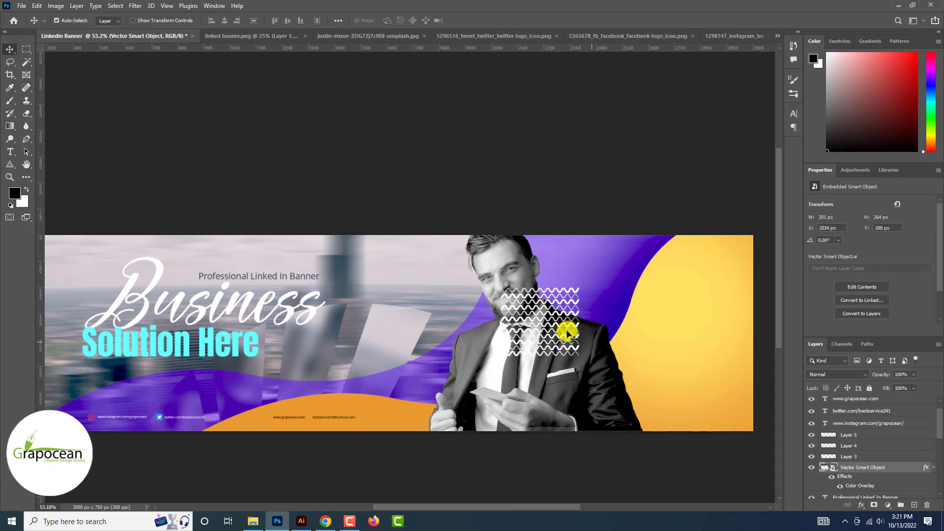
{"action": "key", "text": "ctrl+t"}
{"action": "mouse_move", "coordinate": [568, 347]}
{"action": "left_mouse_down"}
{"action": "mouse_move", "coordinate": [595, 386]}
{"action": "mouse_move", "coordinate": [565, 360]}
{"action": "left_mouse_up"}
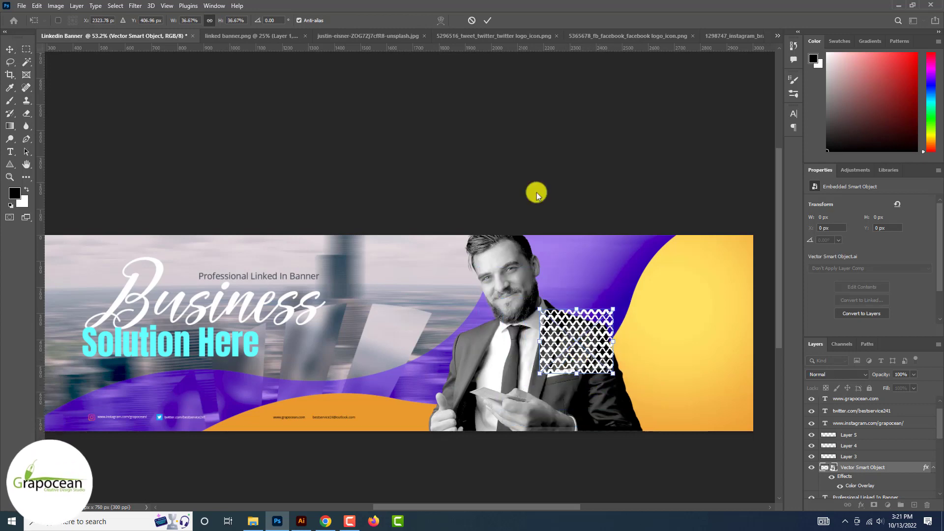
{"action": "left_click", "coordinate": [487, 20]}
{"action": "mouse_move", "coordinate": [864, 457]}
{"action": "left_mouse_down"}
{"action": "mouse_move", "coordinate": [860, 497]}
{"action": "mouse_move", "coordinate": [866, 379]}
{"action": "mouse_move", "coordinate": [861, 421]}
{"action": "left_mouse_up"}
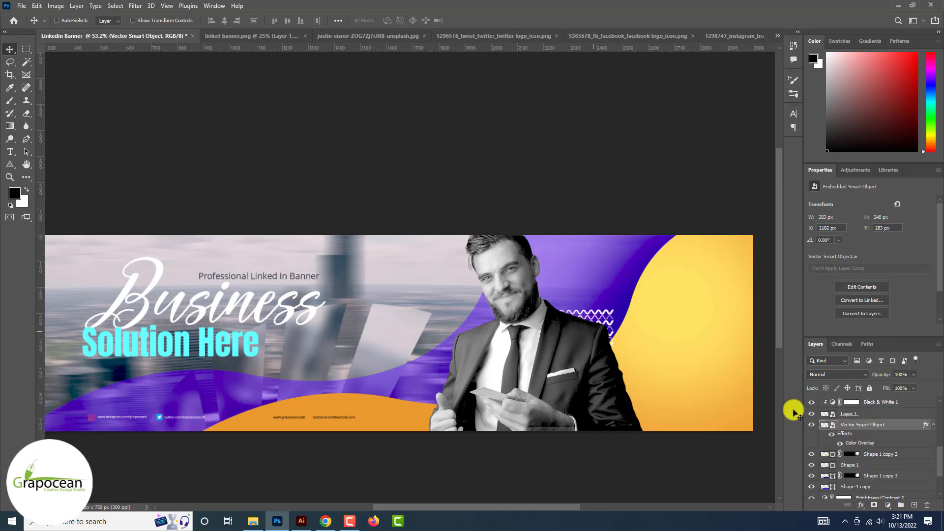
Resize the pattern to about 400×398 px just left of the businessman
{"action": "key", "text": "ctrl+t"}
{"action": "mouse_move", "coordinate": [617, 381]}
{"action": "left_mouse_down"}
{"action": "mouse_move", "coordinate": [642, 421]}
{"action": "mouse_move", "coordinate": [627, 398]}
{"action": "left_mouse_up"}
{"action": "left_click_drag", "start_coordinate": [609, 327], "coordinate": [516, 339]}
{"action": "mouse_move", "coordinate": [543, 406]}
{"action": "left_mouse_down"}
{"action": "mouse_move", "coordinate": [538, 399]}
{"action": "mouse_move", "coordinate": [552, 415]}
{"action": "mouse_move", "coordinate": [491, 311]}
{"action": "mouse_move", "coordinate": [446, 318]}
{"action": "left_mouse_up"}
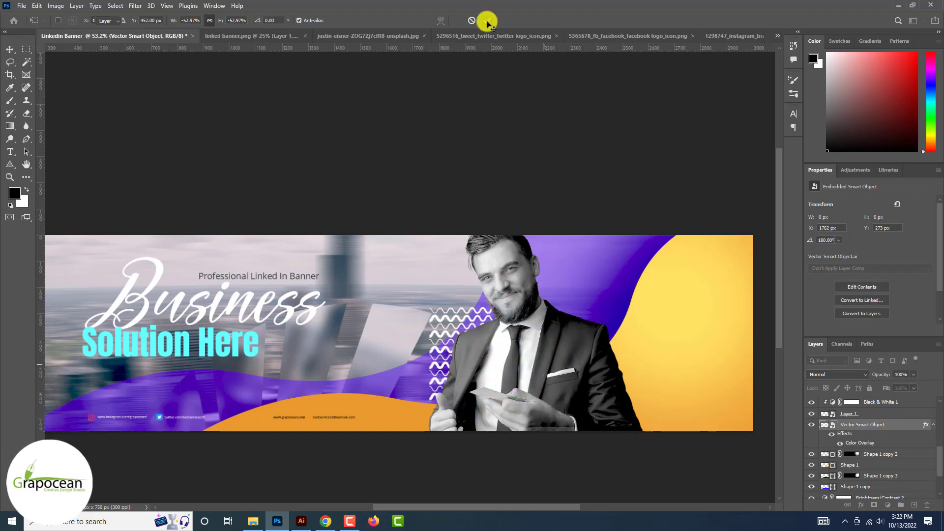
{"action": "left_click", "coordinate": [486, 22]}
{"action": "scroll", "coordinate": [487, 24], "scroll_direction": "down", "scroll_amount": 3}
{"action": "scroll", "coordinate": [527, 227], "scroll_direction": "up", "scroll_amount": 3}
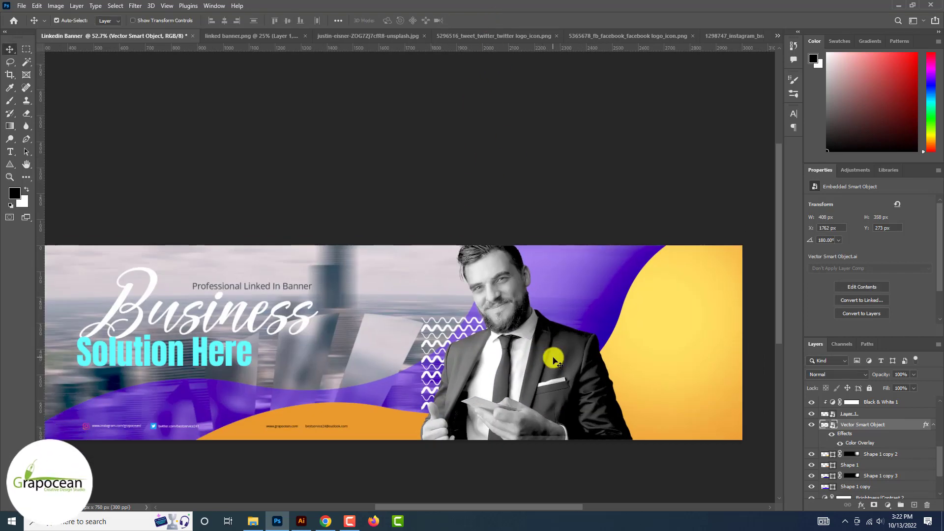
Draw a small triangle on the purple wave and check its fill and outline colour options
{"action": "left_click", "coordinate": [9, 166]}
{"action": "left_click", "coordinate": [49, 182]}
{"action": "left_click_drag", "start_coordinate": [573, 273], "coordinate": [590, 290]}
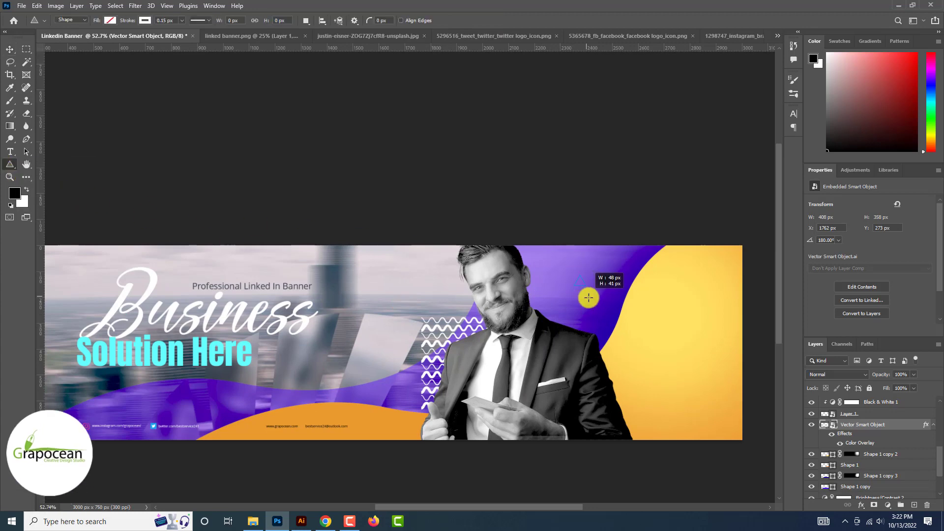
{"action": "left_click", "coordinate": [110, 20]}
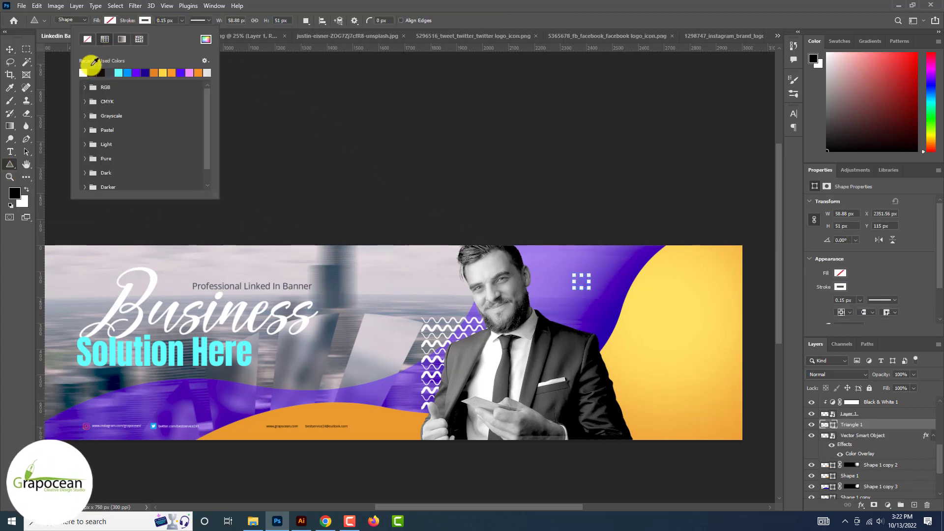
{"action": "left_click", "coordinate": [146, 20]}
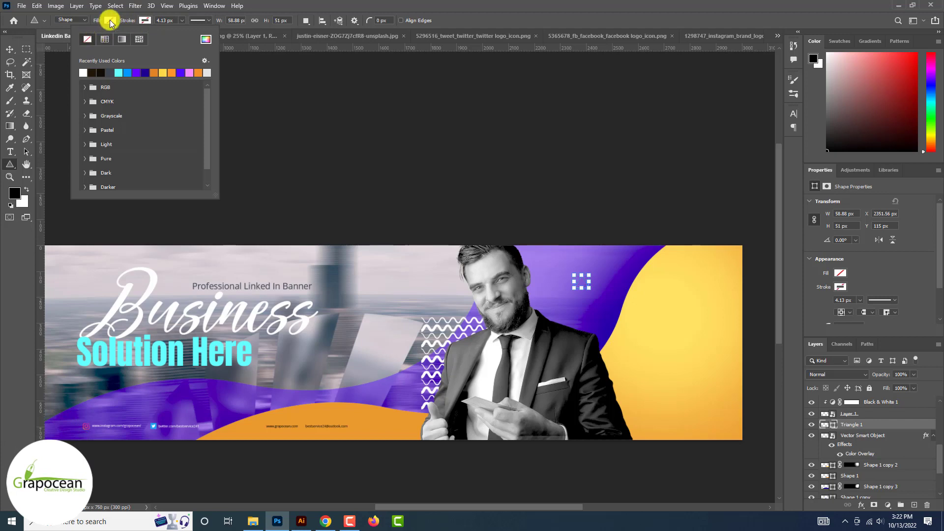
{"action": "left_click", "coordinate": [110, 20]}
{"action": "left_click", "coordinate": [11, 50]}
{"action": "left_click", "coordinate": [177, 130]}
{"action": "scroll", "coordinate": [181, 131], "scroll_direction": "down", "scroll_amount": 4}
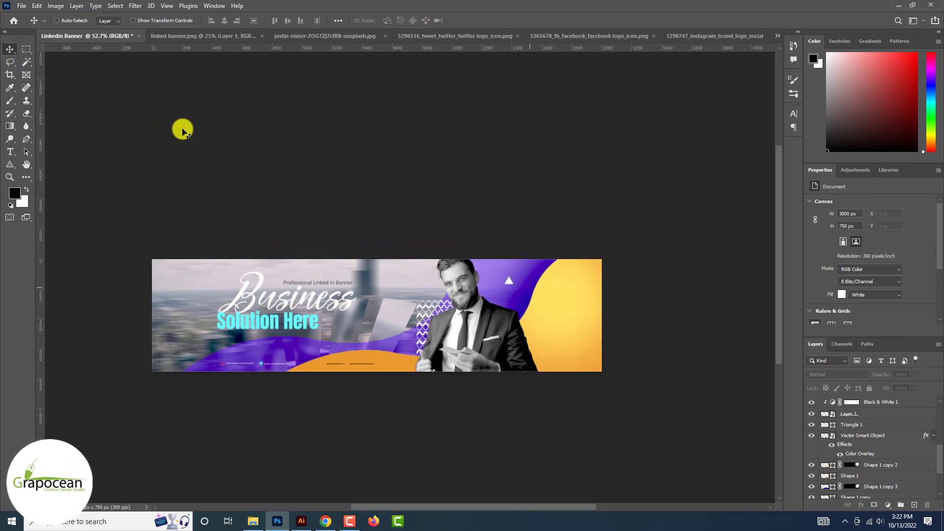
{"action": "scroll", "coordinate": [181, 131], "scroll_direction": "up", "scroll_amount": 4}
Draw a 150 px circle with a 1 px white outline beside the man's head
{"action": "right_click", "coordinate": [11, 165]}
{"action": "left_click", "coordinate": [51, 175]}
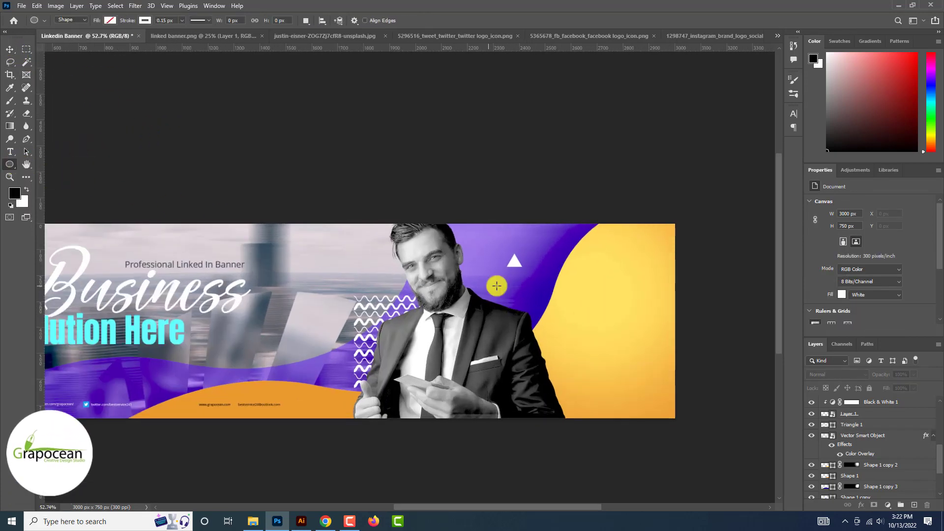
{"action": "left_click_drag", "start_coordinate": [496, 283], "coordinate": [536, 331]}
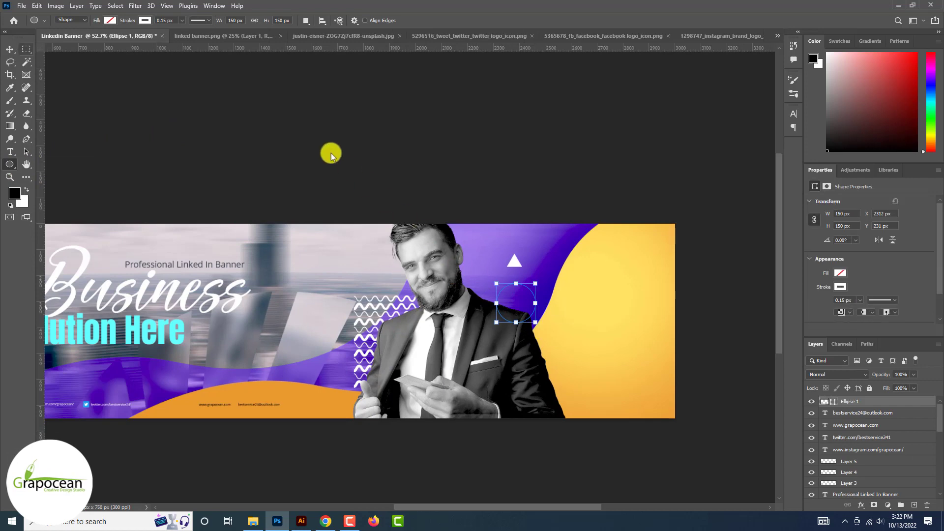
{"action": "left_click", "coordinate": [167, 20]}
{"action": "type", "text": "1"}
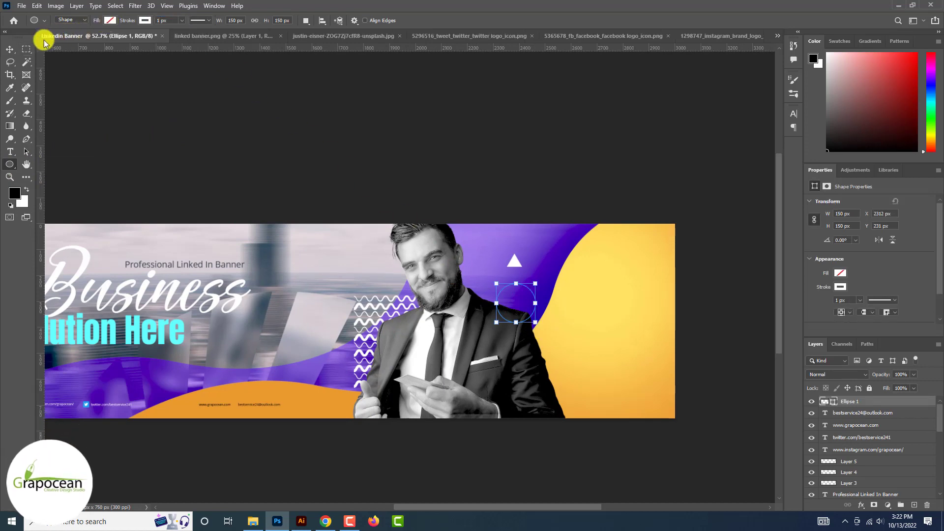
{"action": "key", "text": "ctrl+t"}
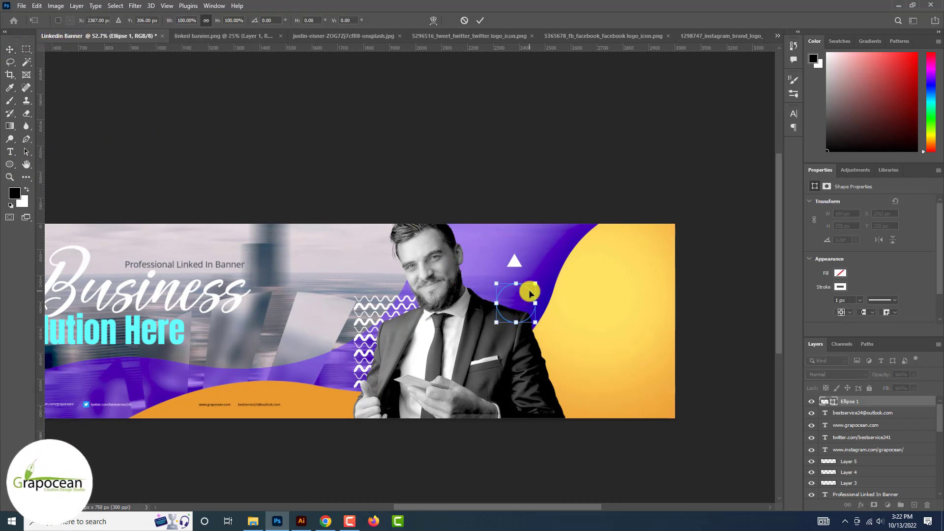
{"action": "left_click", "coordinate": [482, 20]}
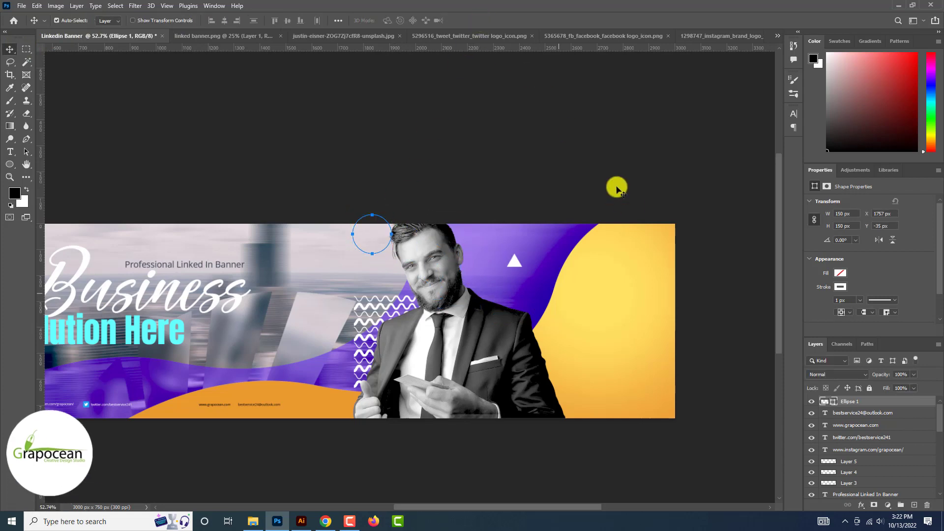
{"action": "left_click", "coordinate": [703, 295]}
{"action": "scroll", "coordinate": [705, 297], "scroll_direction": "down", "scroll_amount": 2}
{"action": "scroll", "coordinate": [414, 311], "scroll_direction": "up", "scroll_amount": 3}
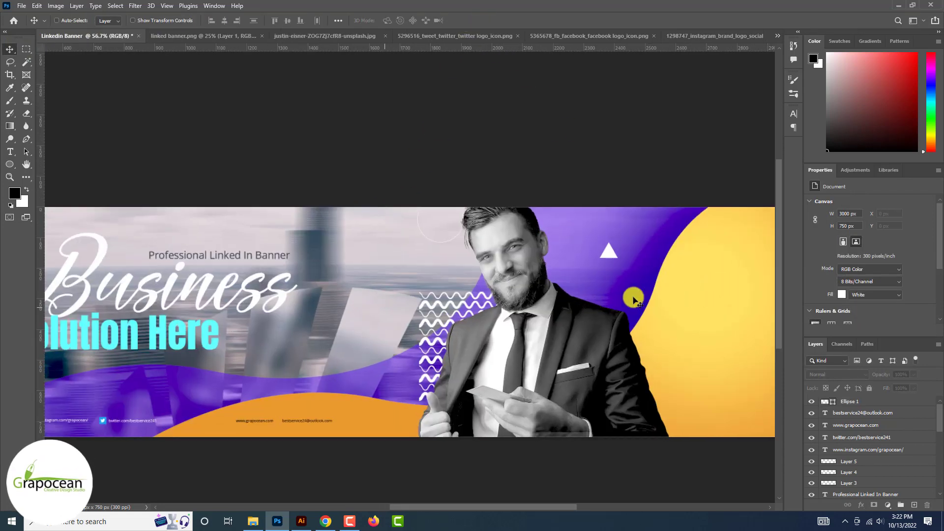
Move the white wavy pattern lower on the banner
{"action": "left_click", "coordinate": [450, 303], "text": "ctrl"}
{"action": "mouse_move", "coordinate": [455, 306]}
{"action": "left_mouse_down"}
{"action": "mouse_move", "coordinate": [408, 311]}
{"action": "mouse_move", "coordinate": [408, 398]}
{"action": "left_mouse_up"}
{"action": "scroll", "coordinate": [408, 397], "scroll_direction": "down", "scroll_amount": 3}
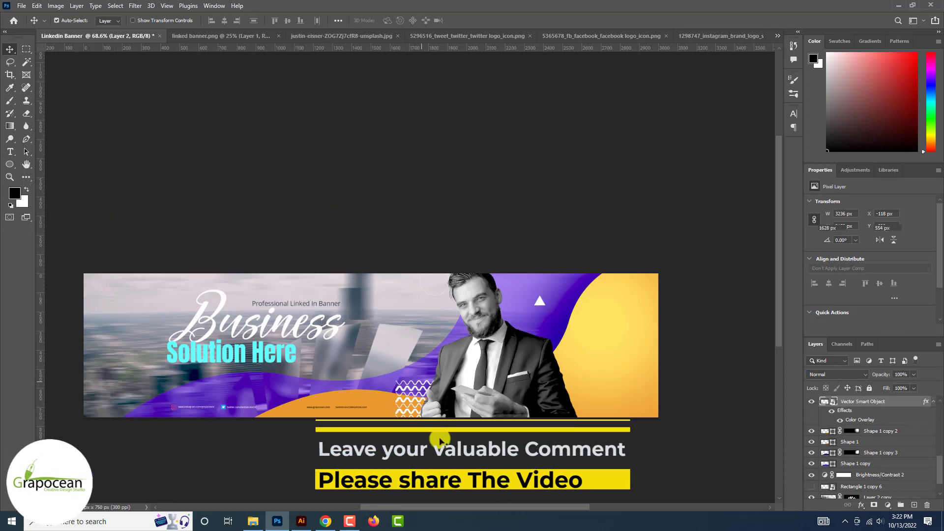
{"action": "left_click", "coordinate": [452, 459]}
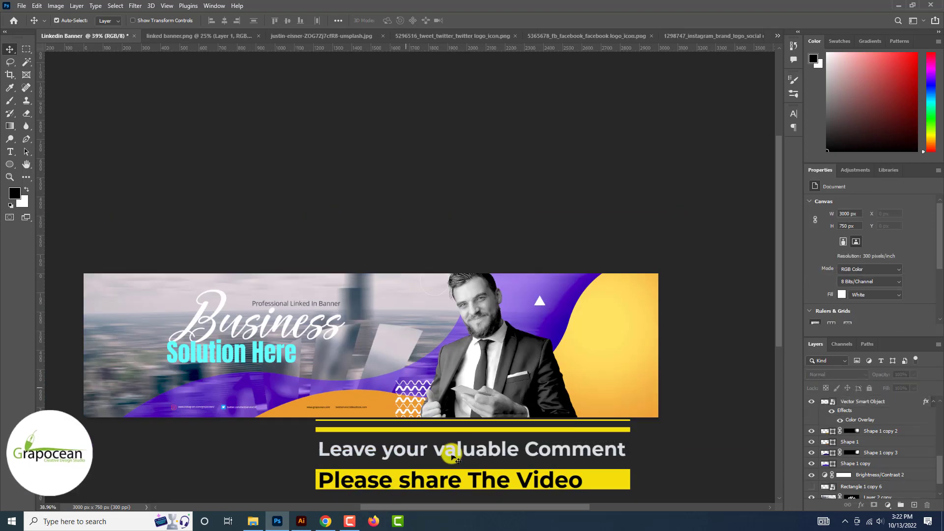
{"action": "scroll", "coordinate": [527, 334], "scroll_direction": "up", "scroll_amount": 2}
Duplicate the white triangle beside the face as a hollow outlined copy with no fill
{"action": "left_click_drag", "start_coordinate": [415, 337], "coordinate": [414, 334]}
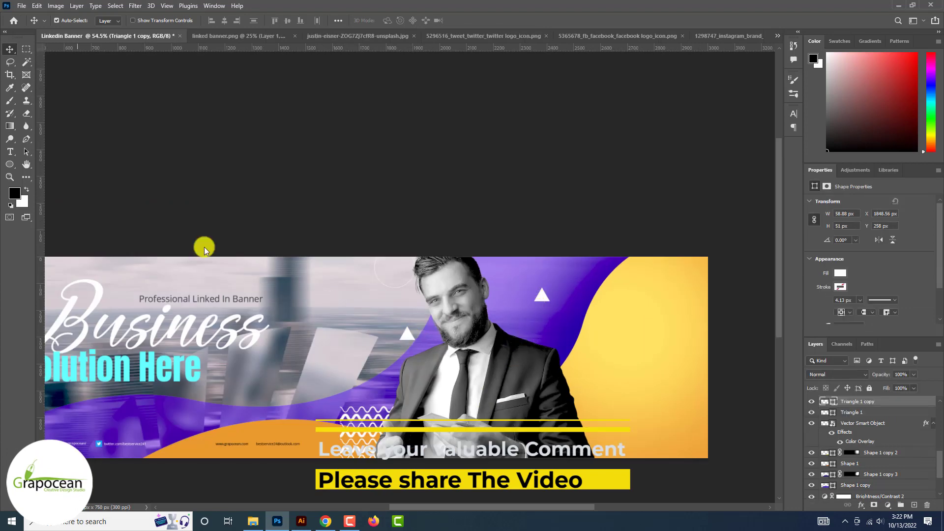
{"action": "left_click", "coordinate": [10, 164]}
{"action": "left_click", "coordinate": [110, 20]}
{"action": "left_click", "coordinate": [87, 39]}
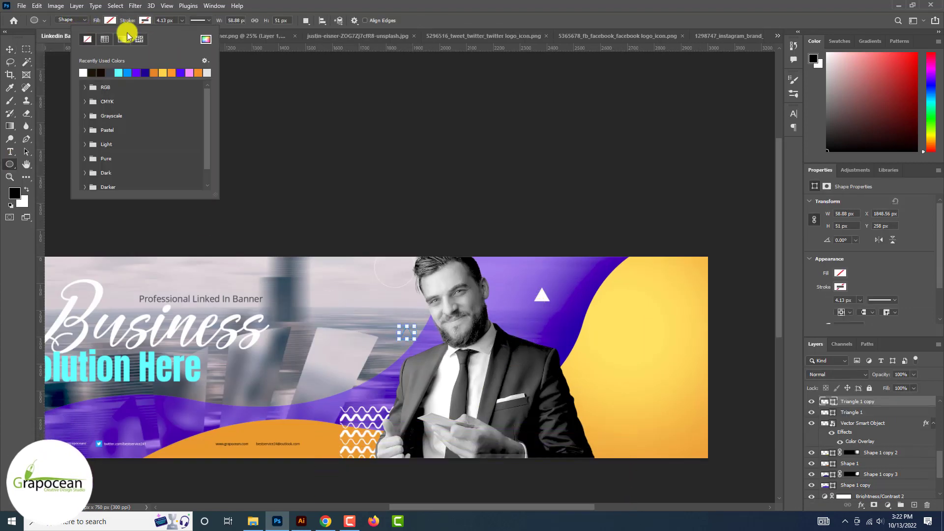
{"action": "left_click", "coordinate": [160, 22]}
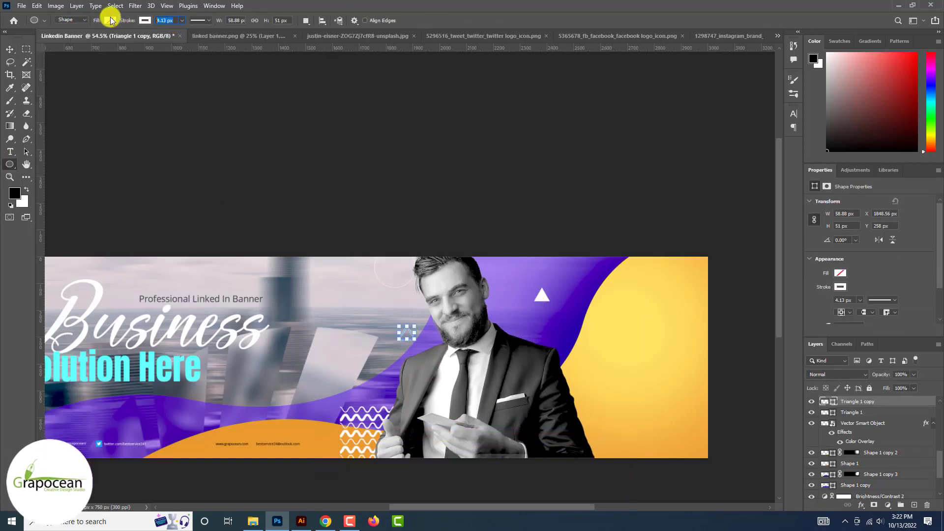
{"action": "left_click", "coordinate": [204, 137]}
{"action": "scroll", "coordinate": [205, 137], "scroll_direction": "up", "scroll_amount": 3}
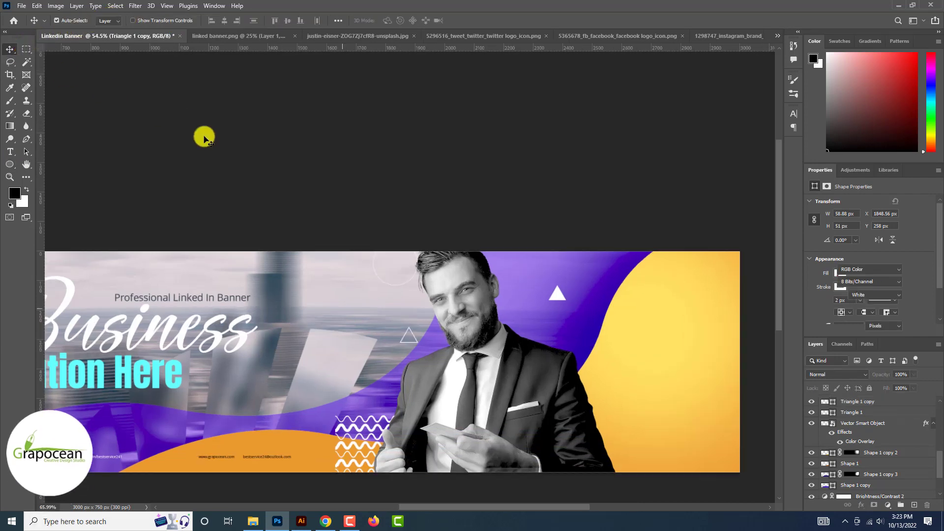
{"action": "scroll", "coordinate": [204, 136], "scroll_direction": "down", "scroll_amount": 4}
{"action": "scroll", "coordinate": [336, 311], "scroll_direction": "up", "scroll_amount": 6}
{"action": "left_click_drag", "start_coordinate": [386, 377], "coordinate": [417, 385]}
Rotate the white wavy pattern to 135°, raise it slightly, and fit the banner in view
{"action": "key", "text": "ctrl+t"}
{"action": "scroll", "coordinate": [483, 414], "scroll_direction": "down", "scroll_amount": 5}
{"action": "left_click_drag", "start_coordinate": [551, 474], "coordinate": [550, 429]}
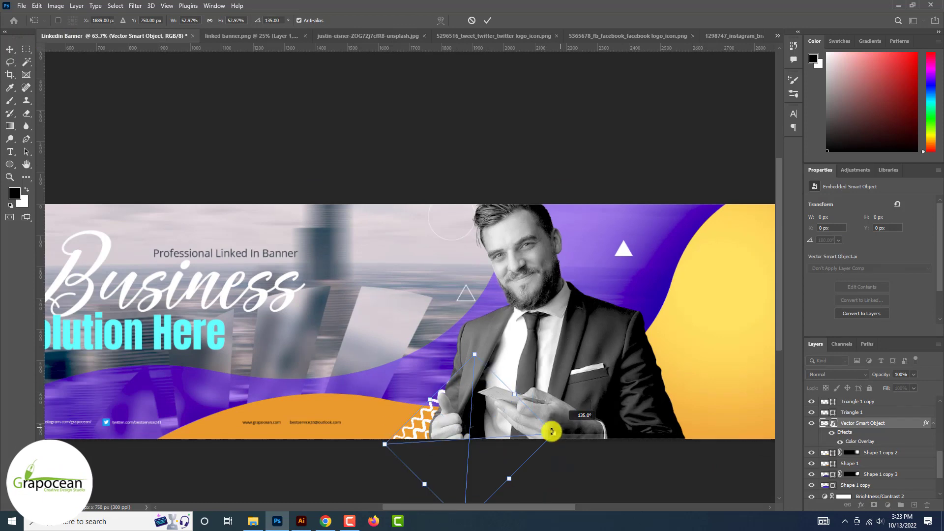
{"action": "left_click_drag", "start_coordinate": [462, 464], "coordinate": [467, 427]}
{"action": "left_click", "coordinate": [487, 20]}
{"action": "key", "text": "ctrl+minus"}
{"action": "key", "text": "ctrl+minus"}
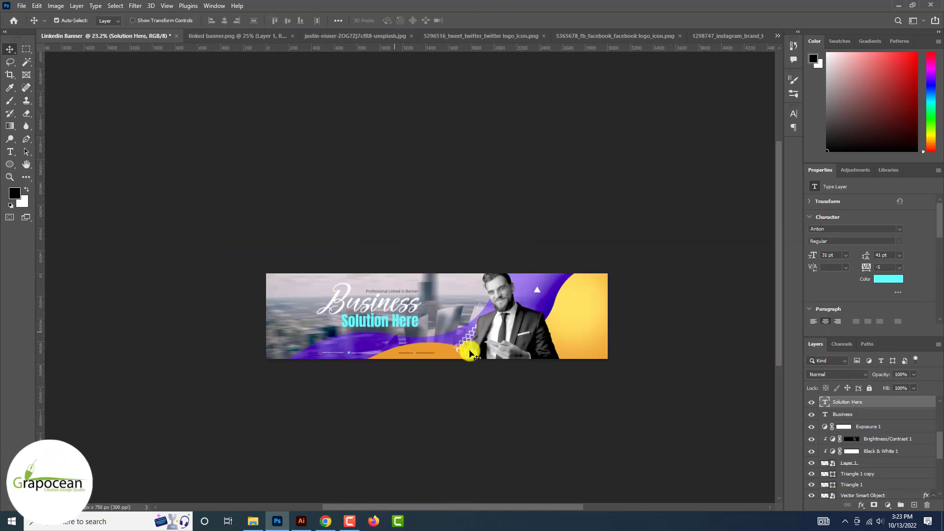
{"action": "key", "text": "ctrl+0"}
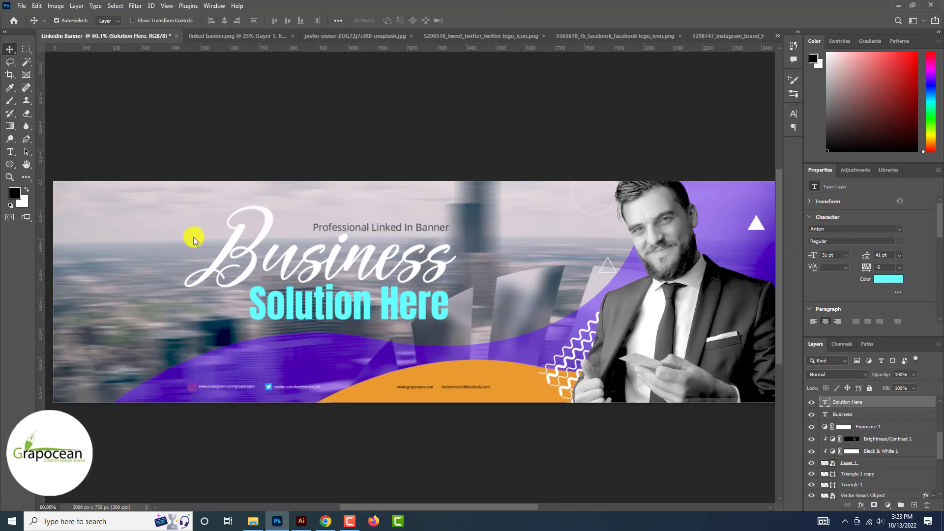
Draw a rectangle around the Solution Here text and fill it with a dark colour
{"action": "right_click", "coordinate": [10, 164]}
{"action": "left_click", "coordinate": [47, 163]}
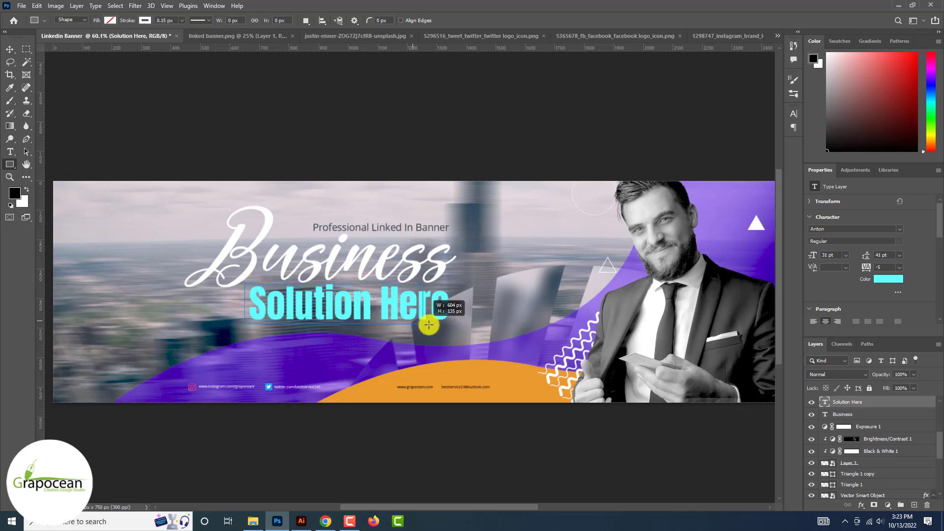
{"action": "left_click_drag", "start_coordinate": [452, 325], "coordinate": [452, 325]}
{"action": "left_click", "coordinate": [110, 20]}
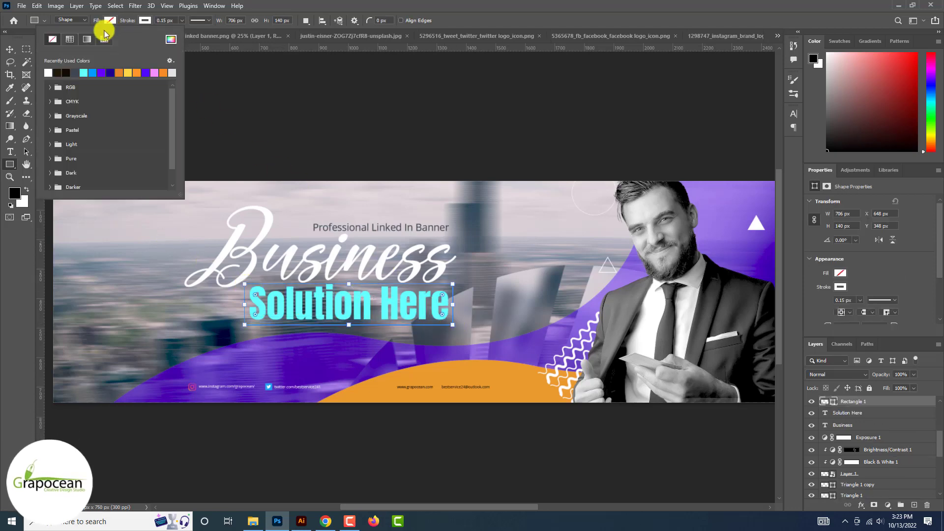
{"action": "left_click", "coordinate": [55, 69]}
{"action": "left_click", "coordinate": [9, 50]}
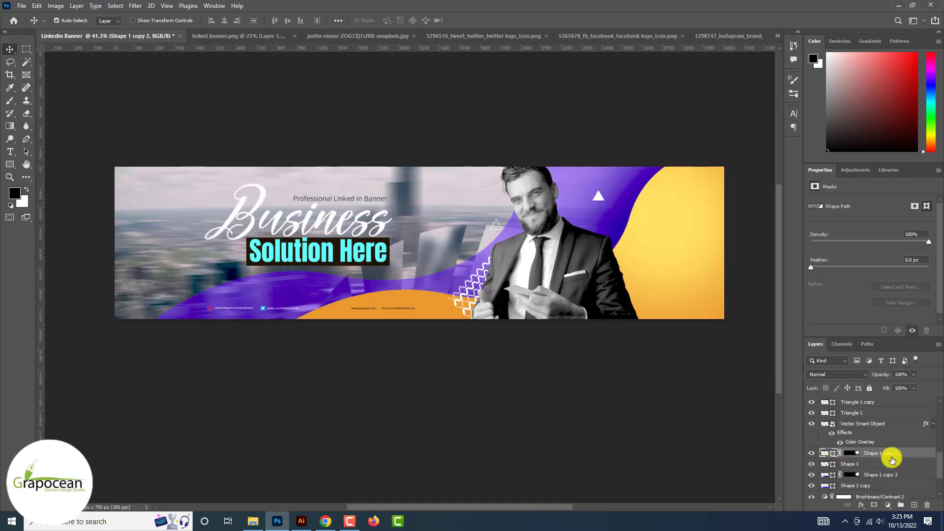
Duplicate the yellow wave shape, delete its mask, and give it a white stroke effect
{"action": "key", "text": "ctrl+j"}
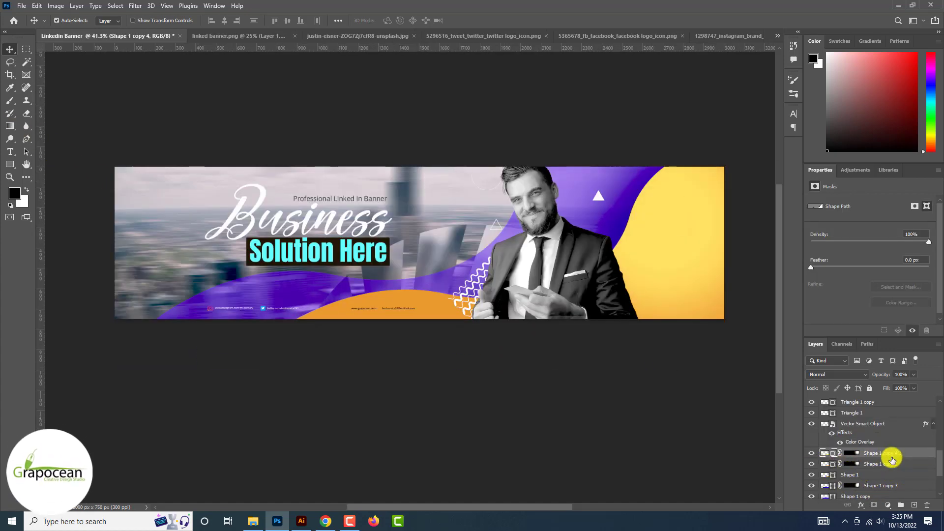
{"action": "right_click", "coordinate": [851, 456]}
{"action": "left_click", "coordinate": [880, 381]}
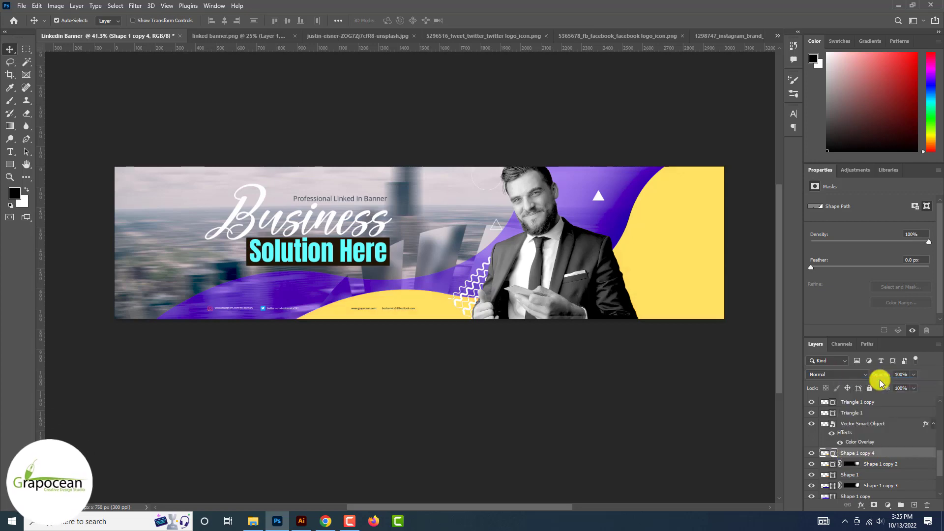
{"action": "right_click", "coordinate": [866, 433]}
{"action": "left_click", "coordinate": [860, 31]}
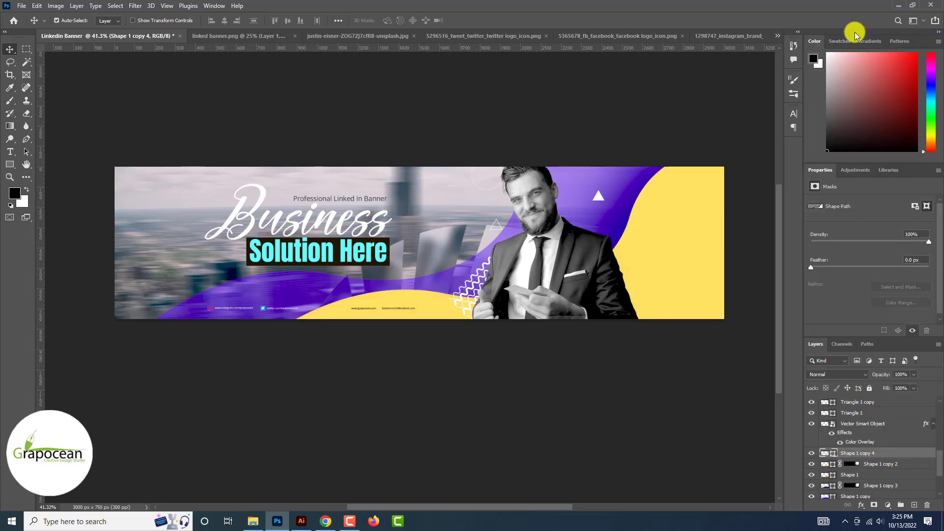
{"action": "left_click", "coordinate": [580, 335]}
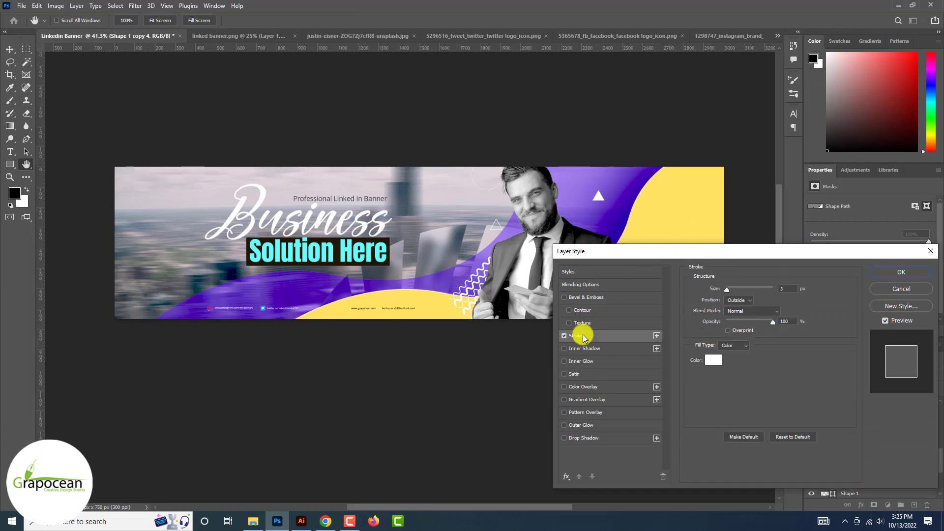
{"action": "left_click", "coordinate": [902, 272]}
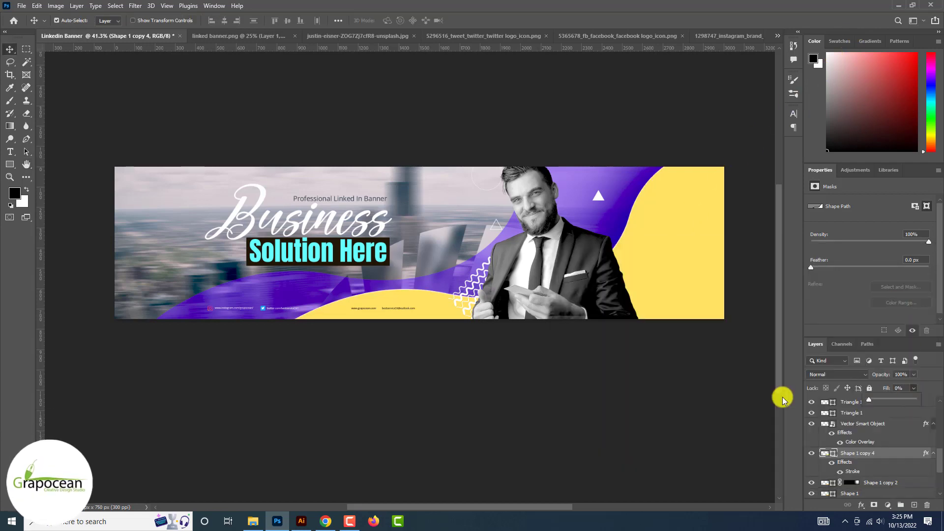
Shift the white curved outline across the yellow area and tilt it slightly
{"action": "mouse_move", "coordinate": [664, 239]}
{"action": "left_mouse_down"}
{"action": "mouse_move", "coordinate": [679, 249]}
{"action": "mouse_move", "coordinate": [643, 219]}
{"action": "mouse_move", "coordinate": [688, 213]}
{"action": "mouse_move", "coordinate": [641, 231]}
{"action": "mouse_move", "coordinate": [638, 219]}
{"action": "left_mouse_up"}
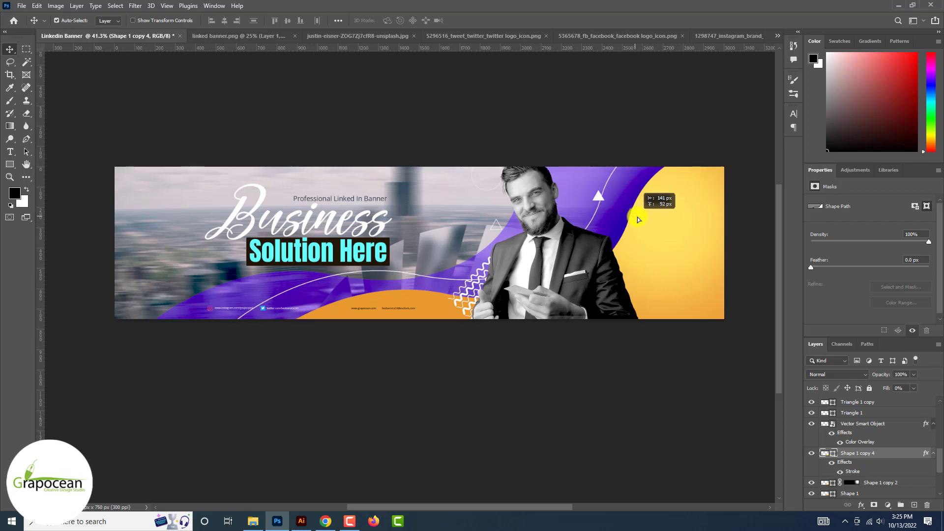
{"action": "key", "text": "ctrl+t"}
{"action": "key", "text": "ctrl+minus"}
{"action": "left_click_drag", "start_coordinate": [744, 316], "coordinate": [754, 314]}
{"action": "left_click", "coordinate": [487, 20]}
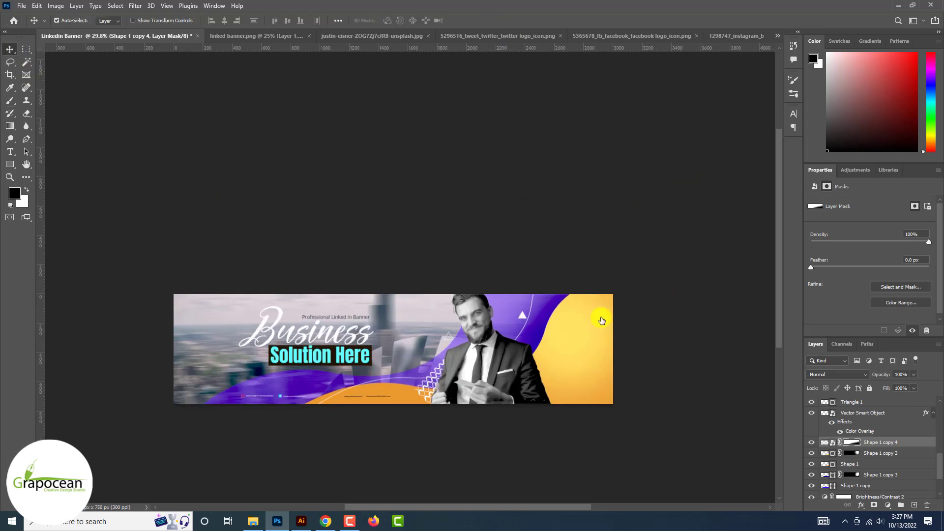
Duplicate the curved line and rotate the copy about -20.71°
{"action": "left_click_drag", "start_coordinate": [880, 442], "coordinate": [914, 505]}
{"action": "key", "text": "ctrl+t"}
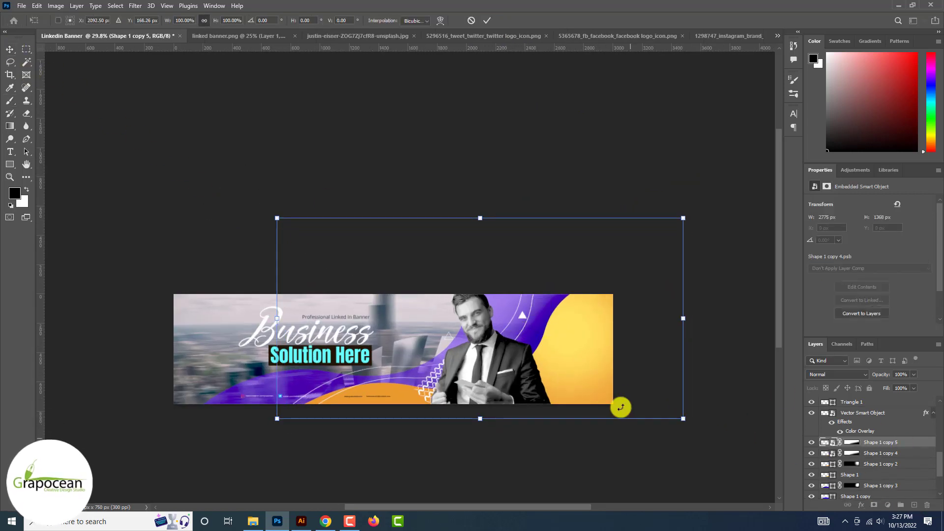
{"action": "left_click_drag", "start_coordinate": [621, 407], "coordinate": [593, 205]}
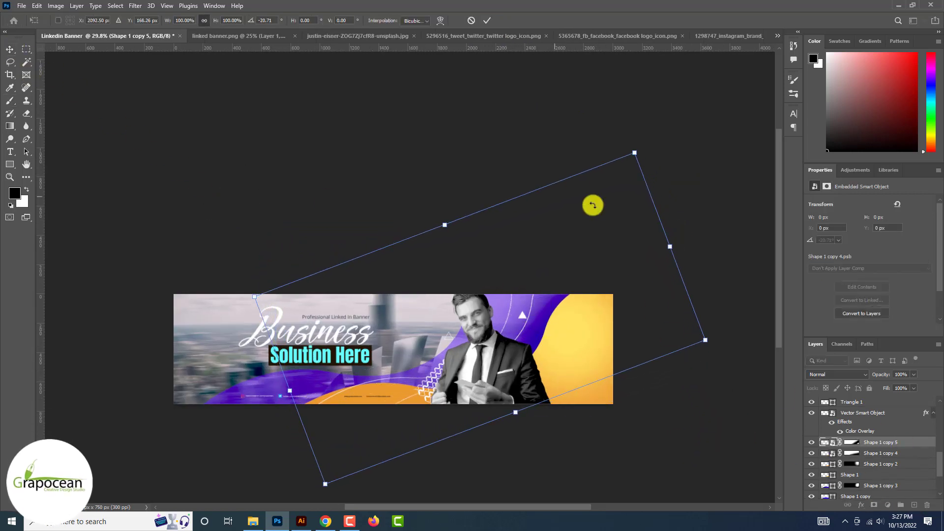
{"action": "left_click", "coordinate": [486, 20]}
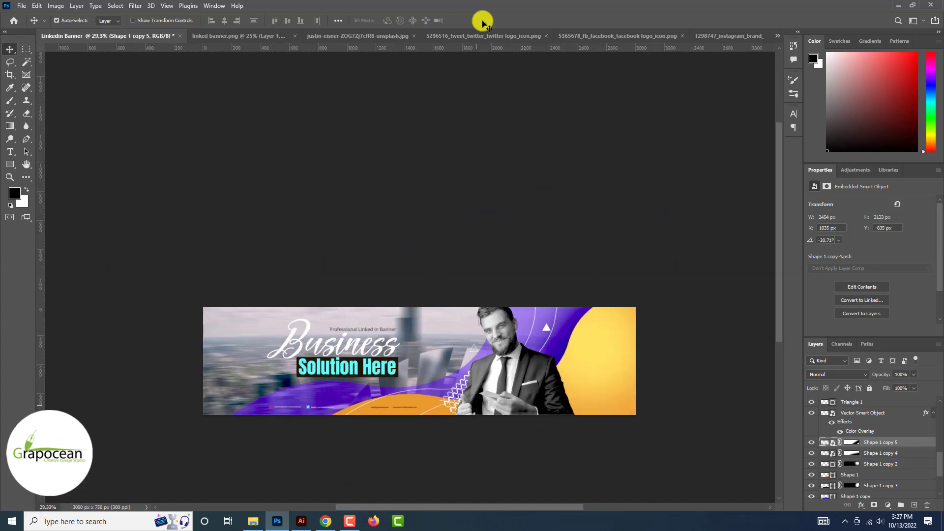